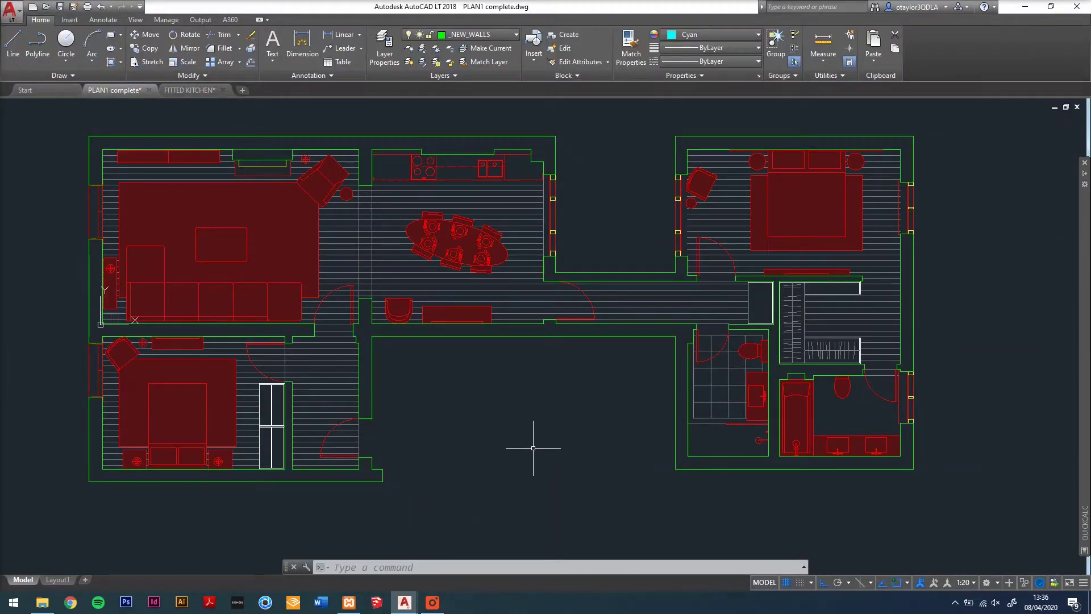
Nudge the floor plan view slightly to the left in model space
{"action": "left_click", "coordinate": [533, 447]}
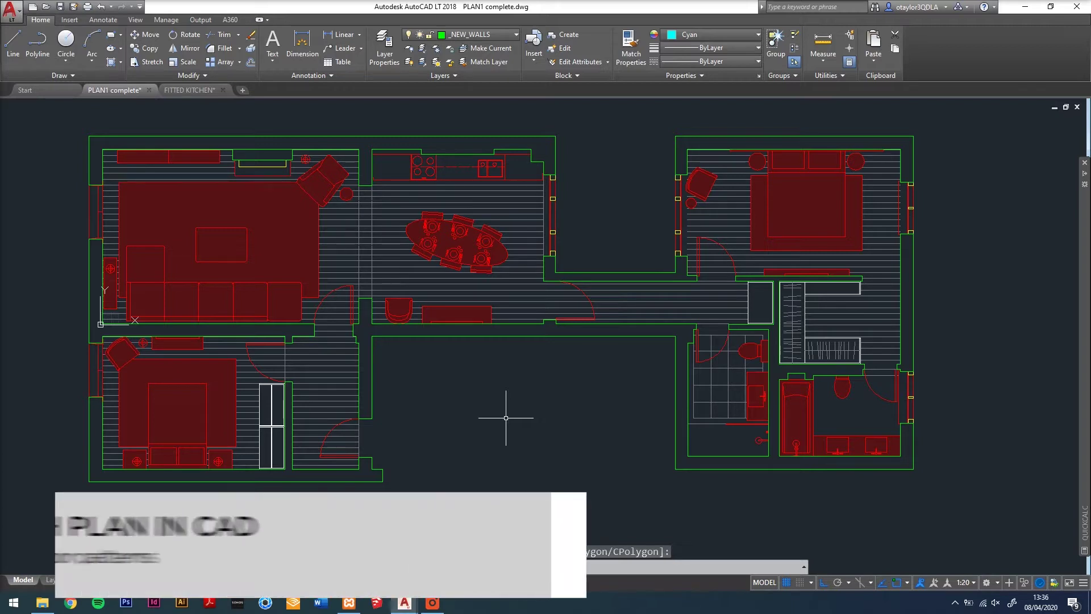
{"action": "left_click", "coordinate": [486, 414]}
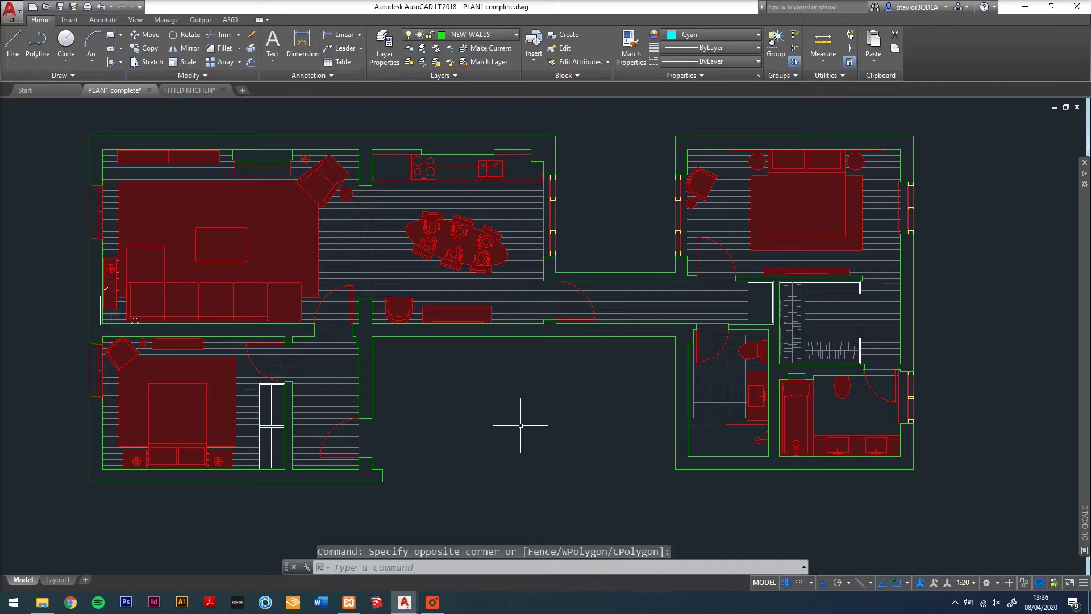
{"action": "mouse_move", "coordinate": [449, 415]}
{"action": "left_mouse_down"}
{"action": "mouse_move", "coordinate": [428, 407]}
{"action": "mouse_move", "coordinate": [442, 412]}
{"action": "left_mouse_up"}
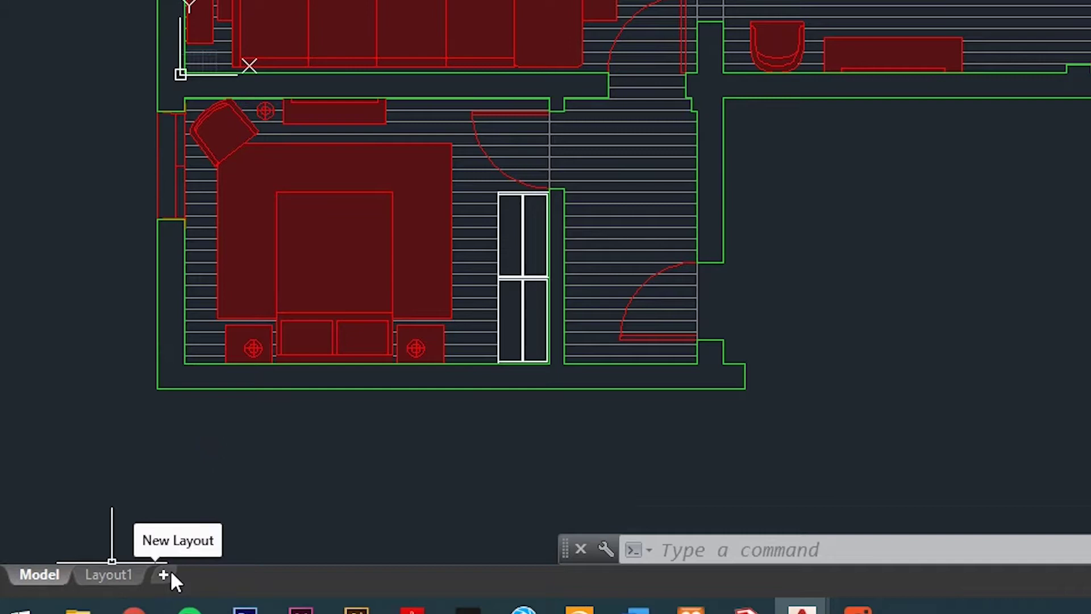
Add a new Layout2 sheet and switch to it, briefly selecting its viewport
{"action": "left_click", "coordinate": [172, 572]}
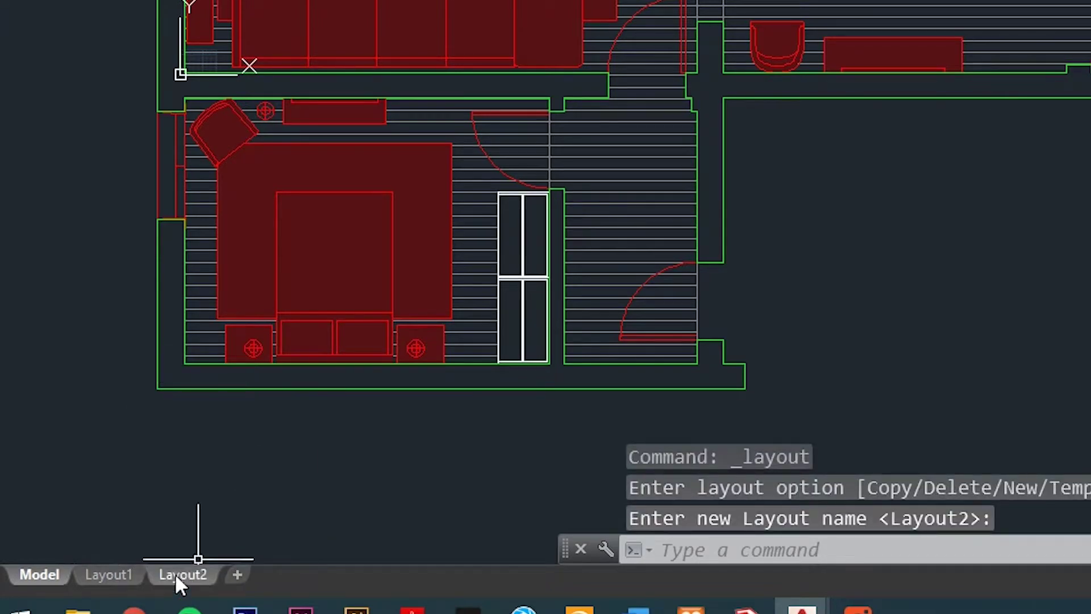
{"action": "left_click", "coordinate": [175, 573]}
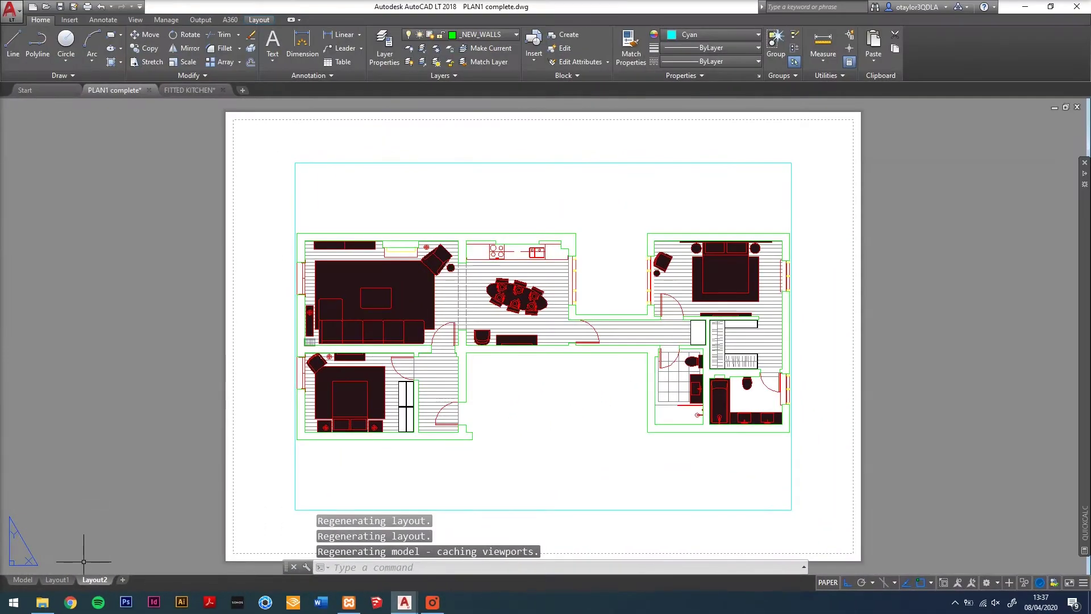
{"action": "left_click", "coordinate": [699, 155]}
{"action": "left_click", "coordinate": [641, 199]}
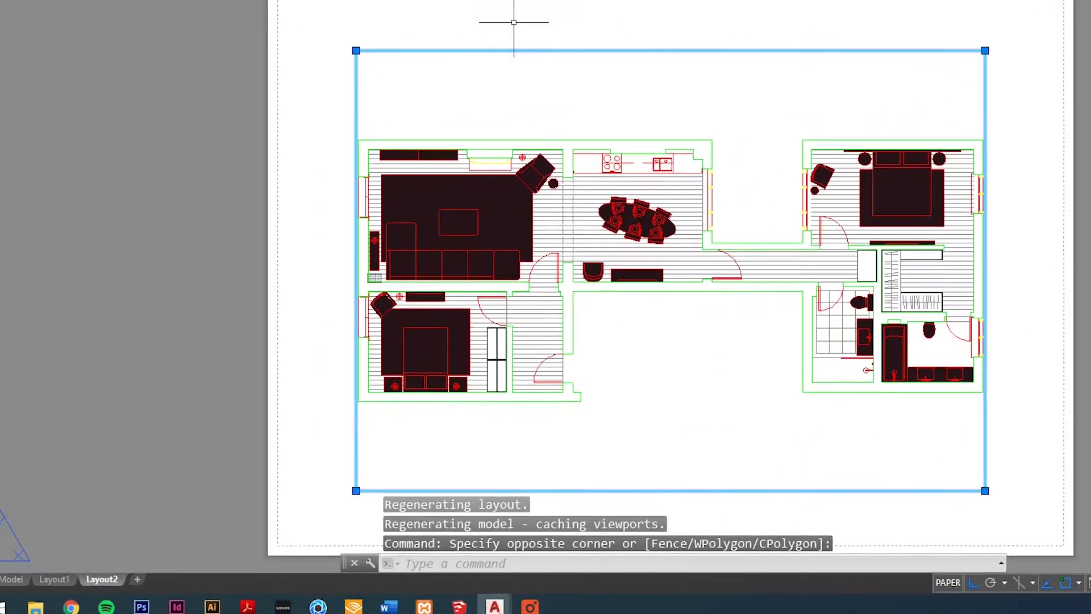
{"action": "key", "text": "Escape"}
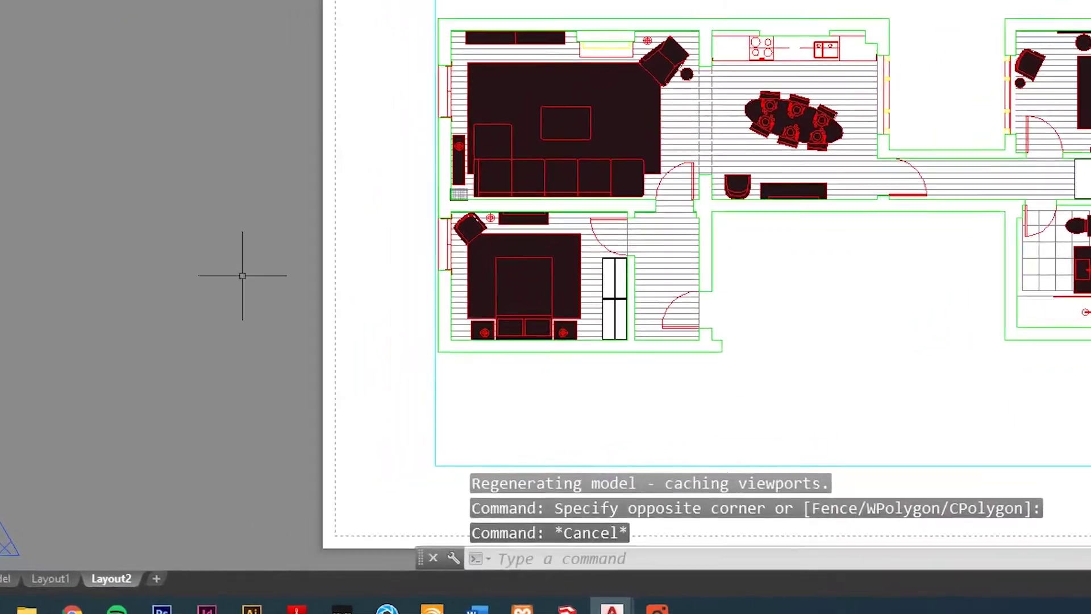
Open the Page Setup Manager from the Layout2 tab and modify Layout2's page setup
{"action": "right_click", "coordinate": [119, 580]}
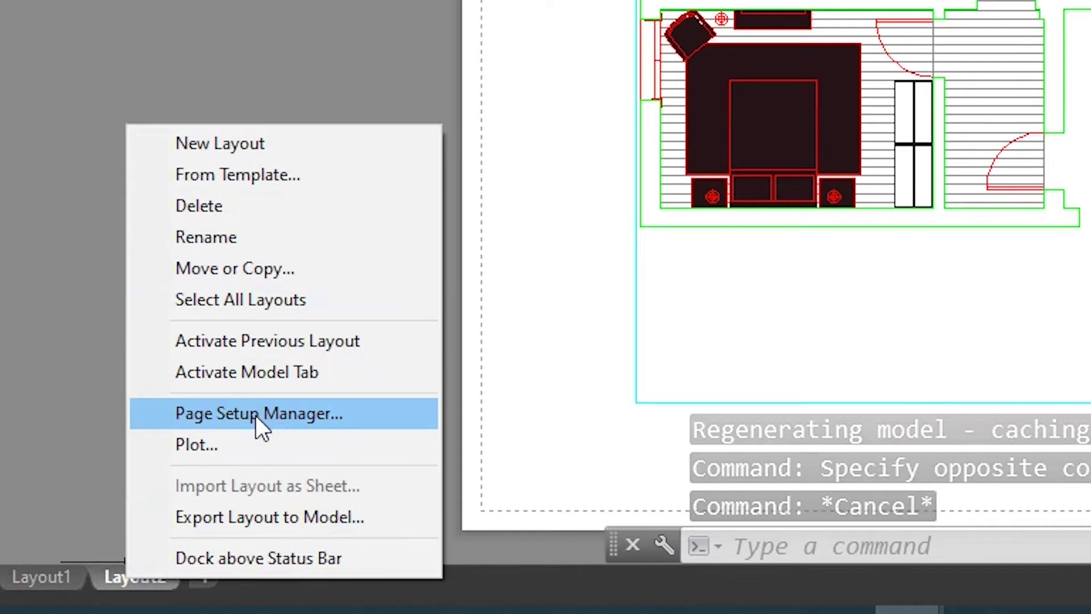
{"action": "left_click", "coordinate": [202, 416]}
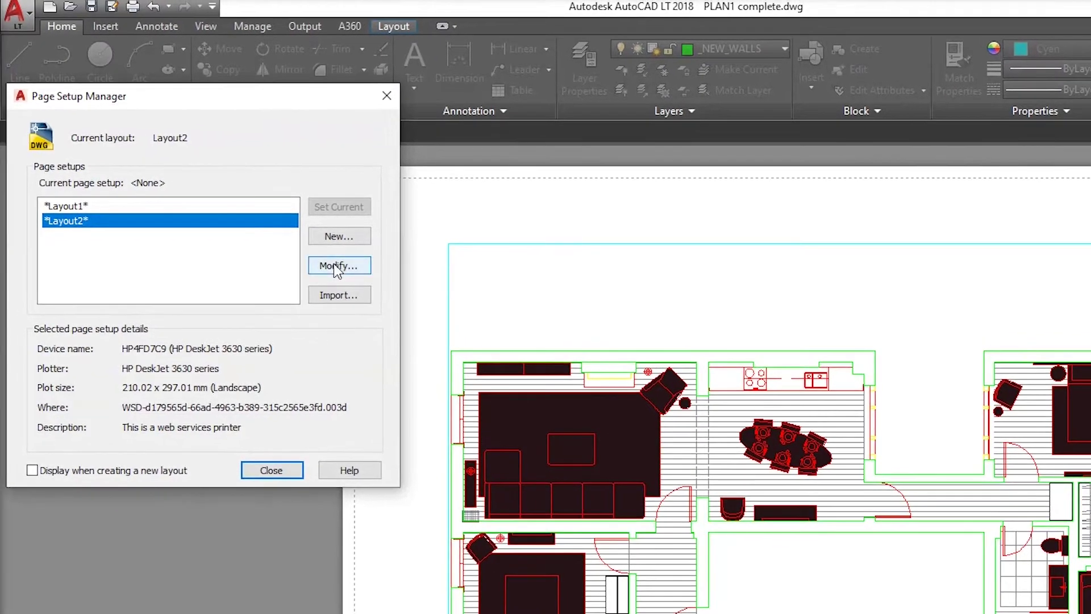
{"action": "left_click", "coordinate": [338, 266]}
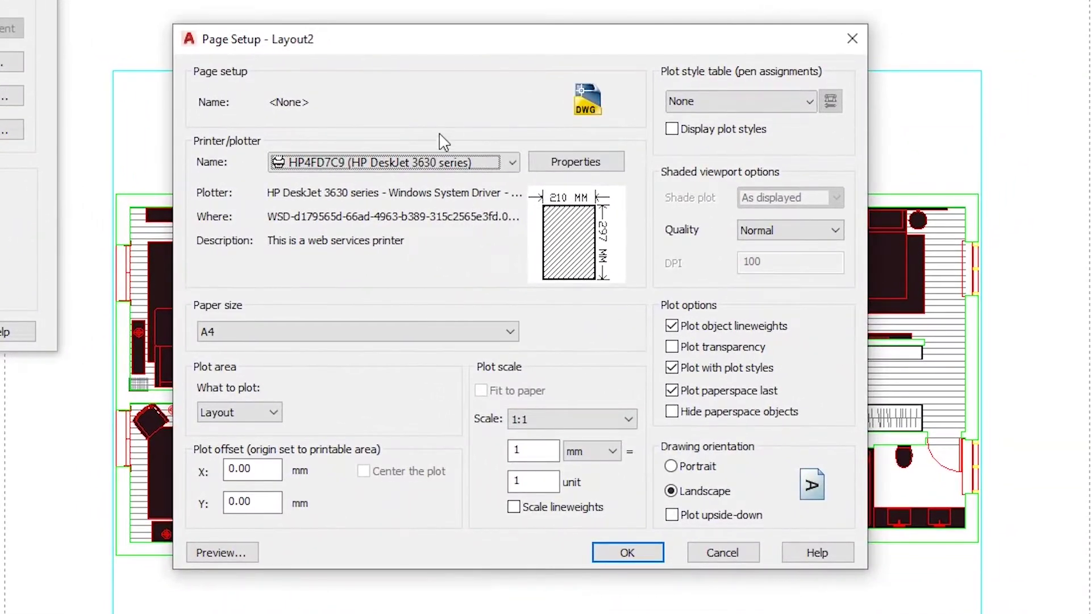
Choose AutoCAD PDF (General Documentation).pc3 as printer with ISO full bleed A3 paper
{"action": "left_click", "coordinate": [415, 164]}
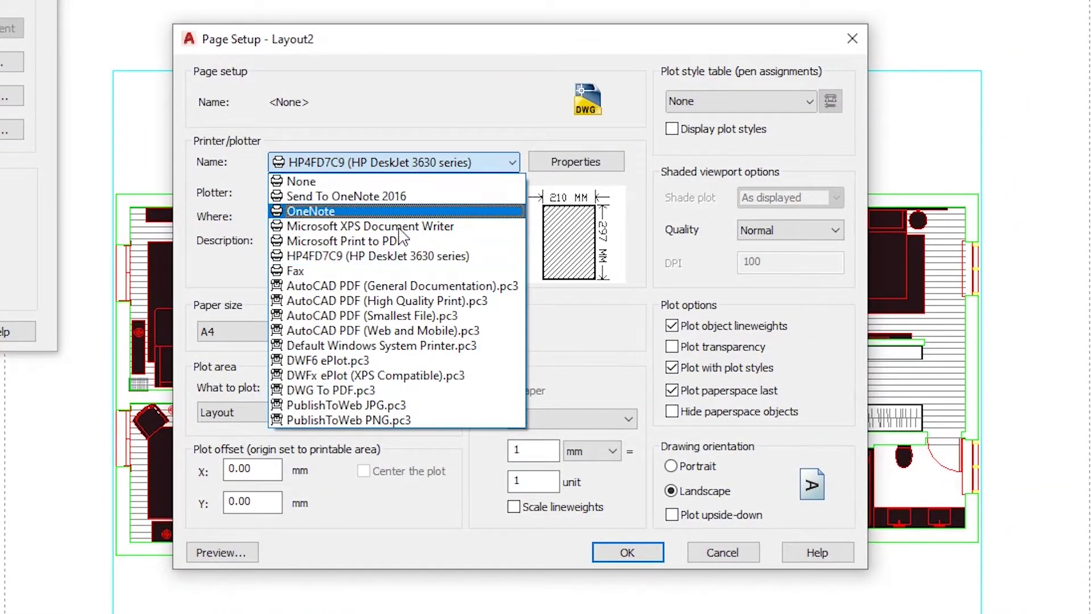
{"action": "left_click", "coordinate": [410, 294]}
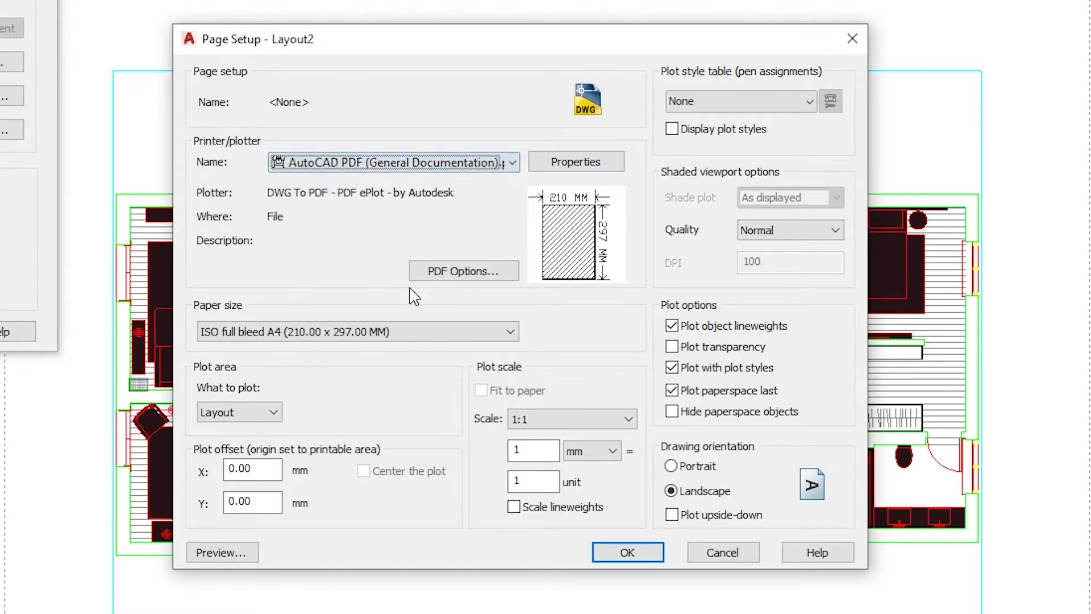
{"action": "left_click", "coordinate": [343, 335]}
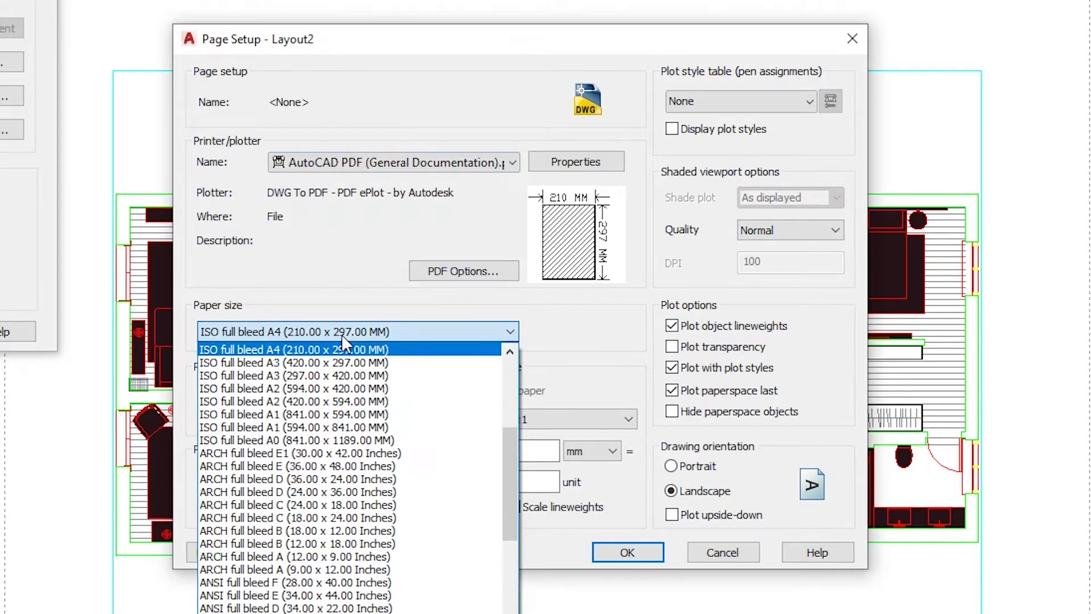
{"action": "left_click", "coordinate": [325, 364]}
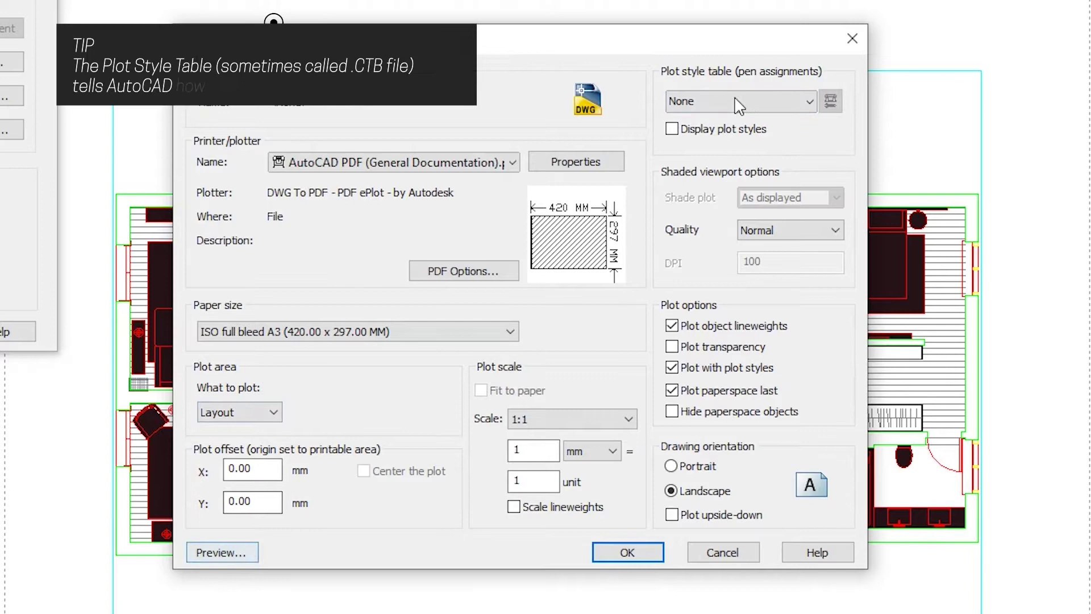
Apply the INTERIORS DEFINED.ctb plot style table and review its colour styles
{"action": "left_click", "coordinate": [723, 107]}
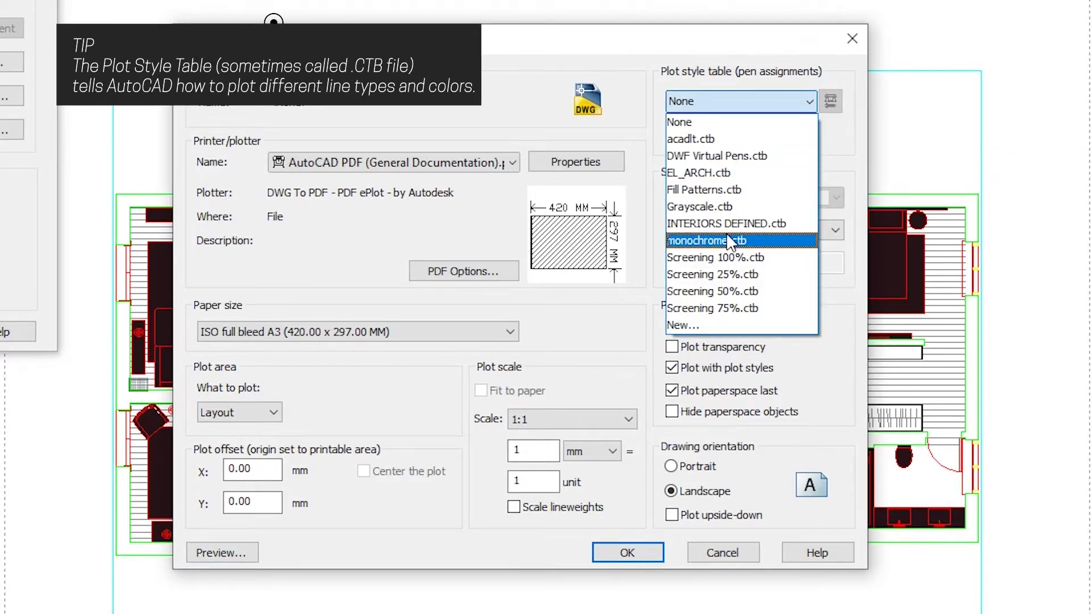
{"action": "left_click", "coordinate": [789, 223]}
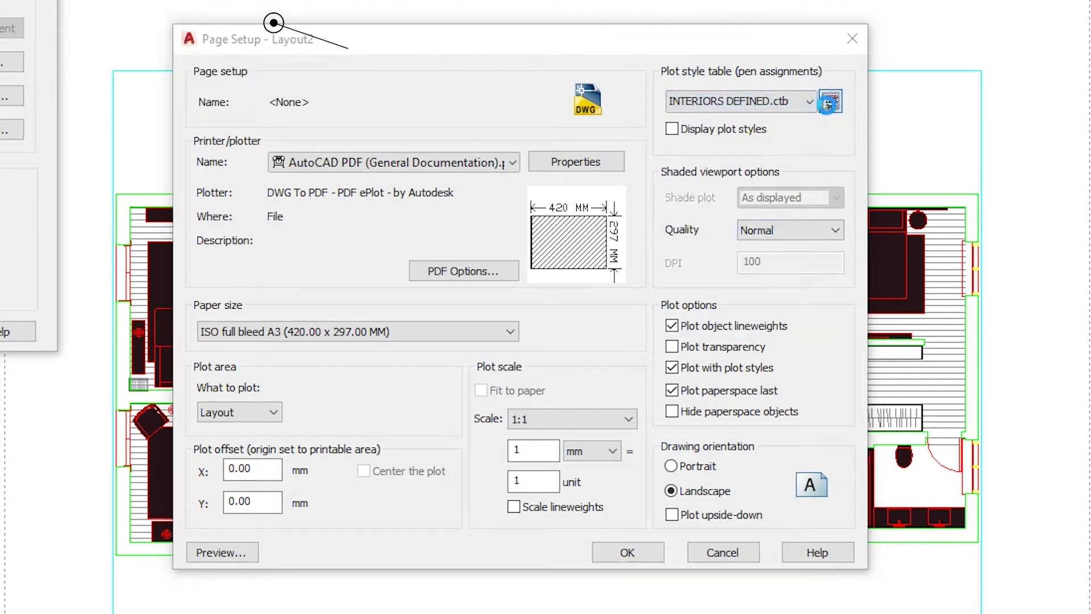
{"action": "left_click", "coordinate": [830, 101]}
{"action": "key", "text": "Down"}
{"action": "key", "text": "Down"}
{"action": "key", "text": "Down"}
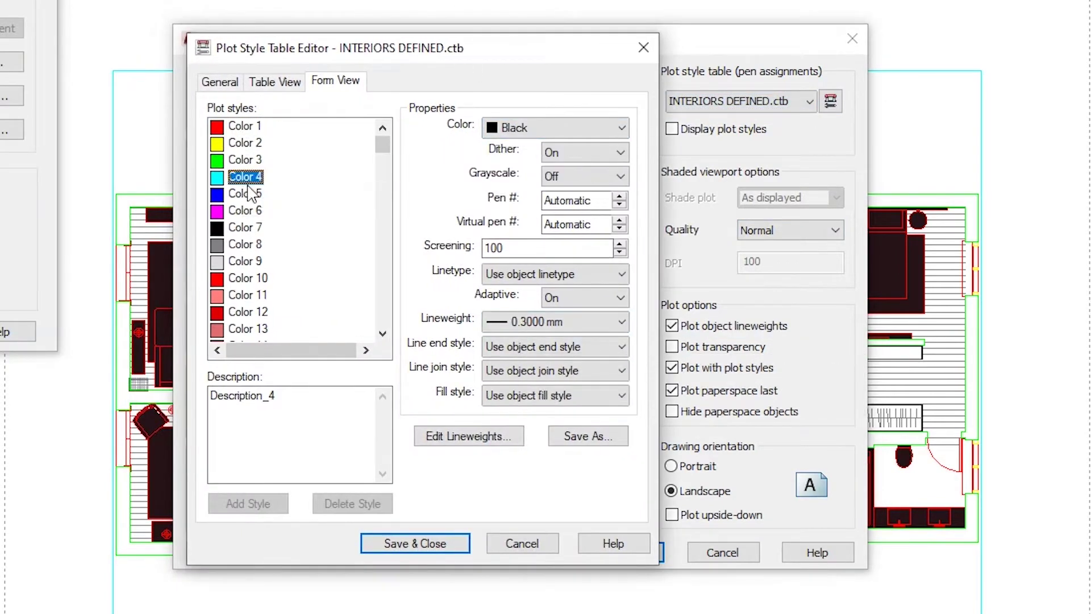
{"action": "key", "text": "Down"}
{"action": "key", "text": "Down"}
{"action": "left_click", "coordinate": [414, 549]}
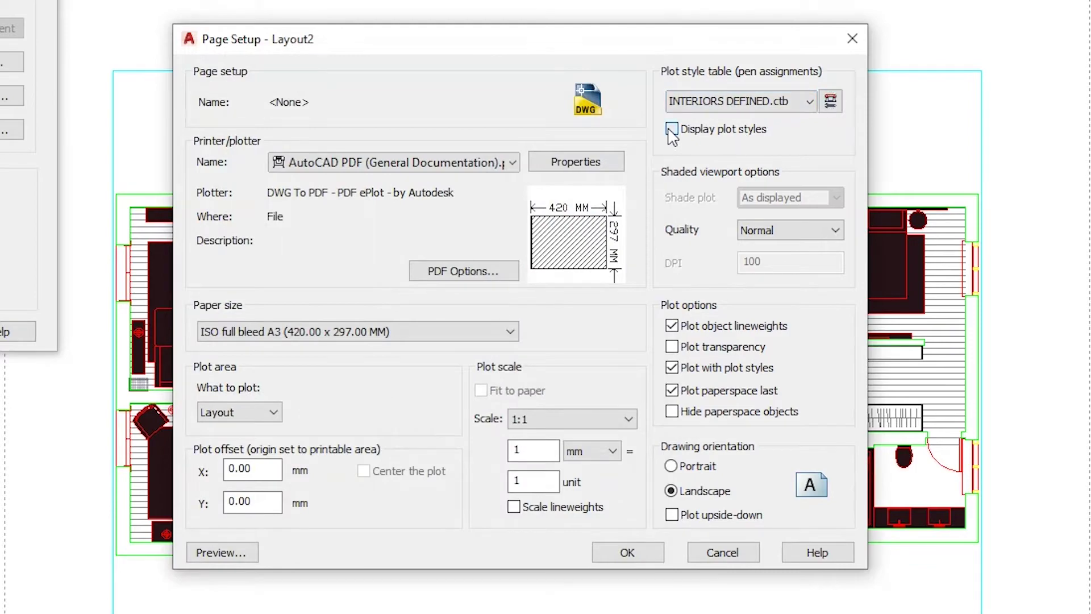
Preview the plot, then accept the page setup and close the Page Setup Manager
{"action": "left_click", "coordinate": [209, 553]}
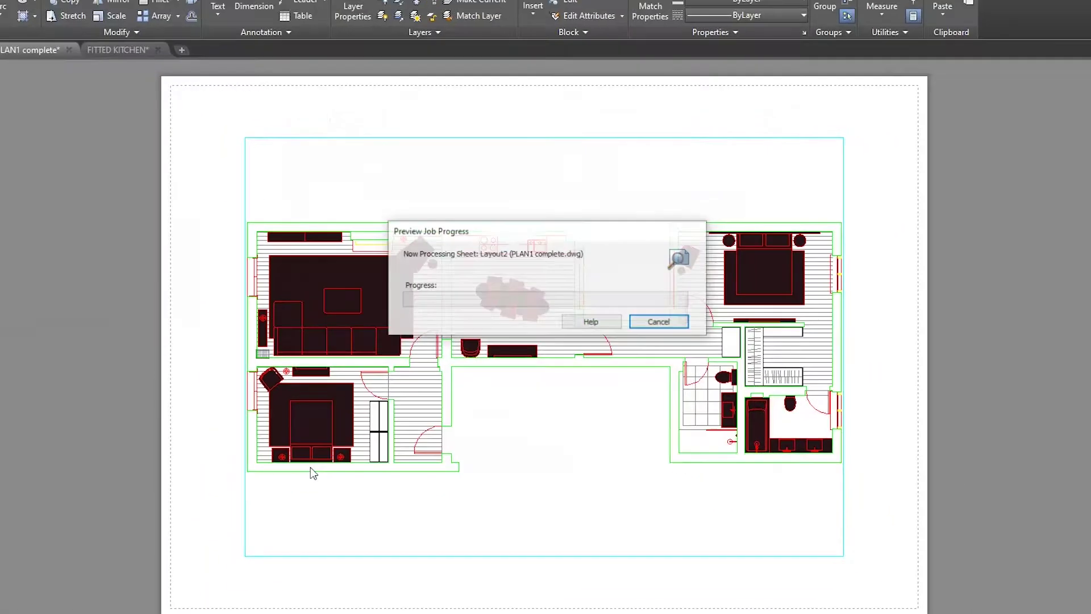
{"action": "mouse_move", "coordinate": [442, 316]}
{"action": "left_mouse_down"}
{"action": "mouse_move", "coordinate": [462, 263]}
{"action": "mouse_move", "coordinate": [454, 288]}
{"action": "left_mouse_up"}
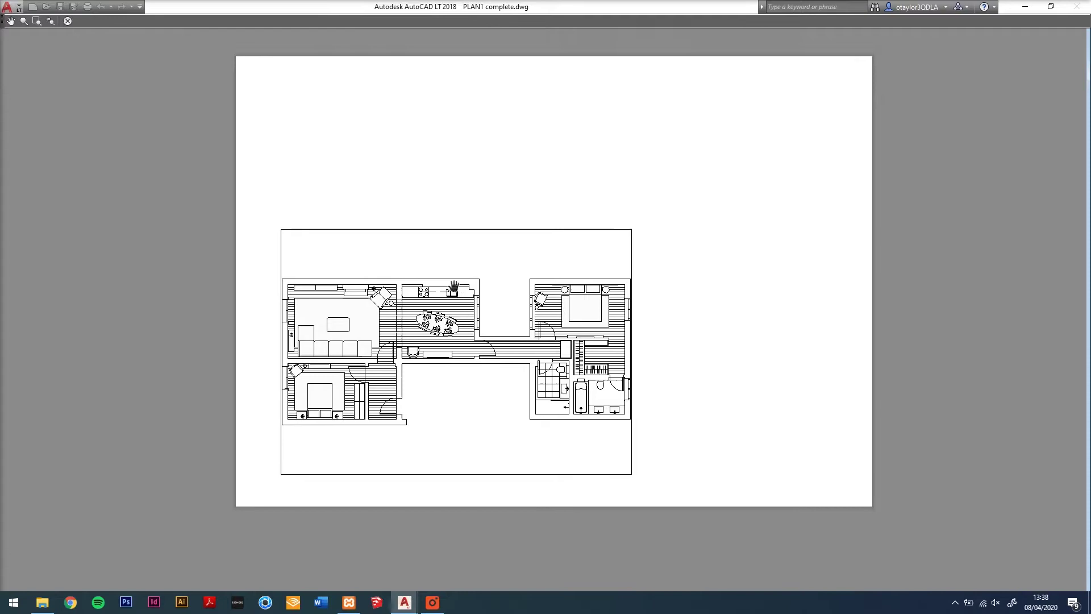
{"action": "key", "text": "Escape"}
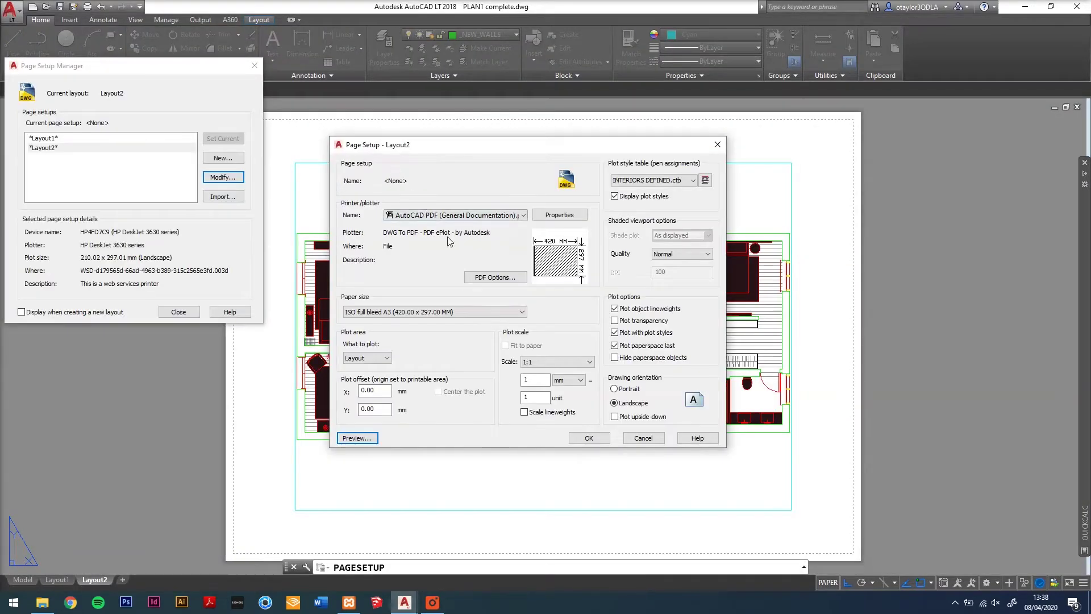
{"action": "left_click", "coordinate": [590, 438]}
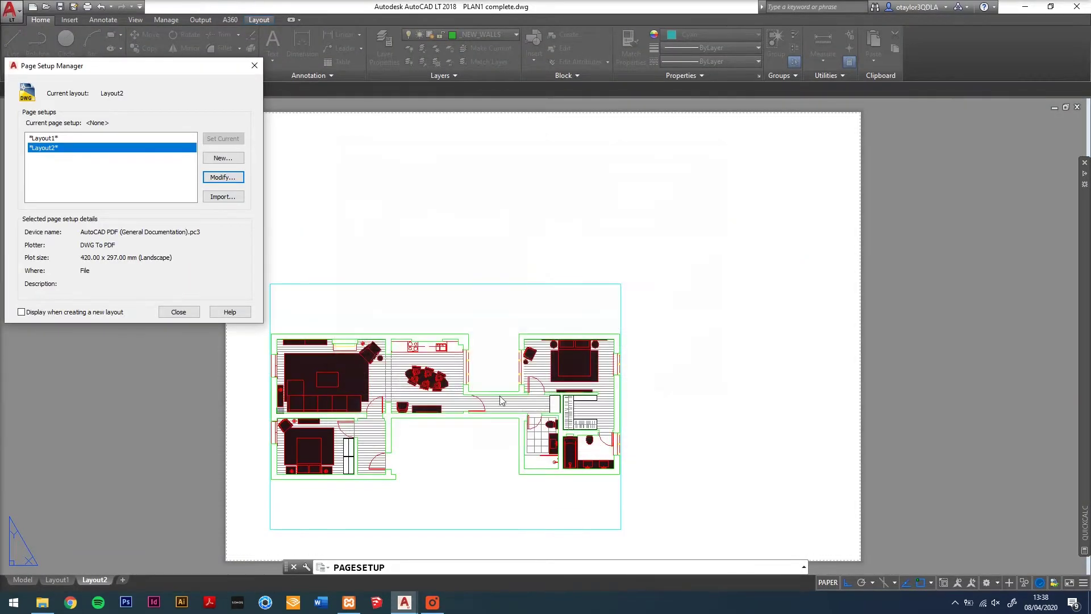
{"action": "left_click", "coordinate": [178, 311]}
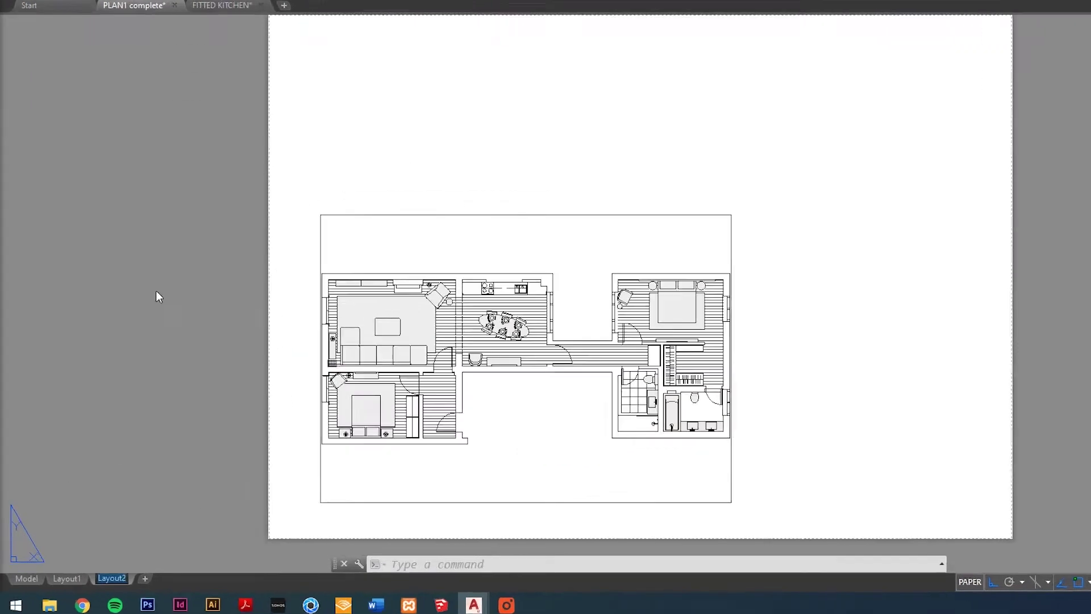
{"action": "type", "text": "FLOOR"}
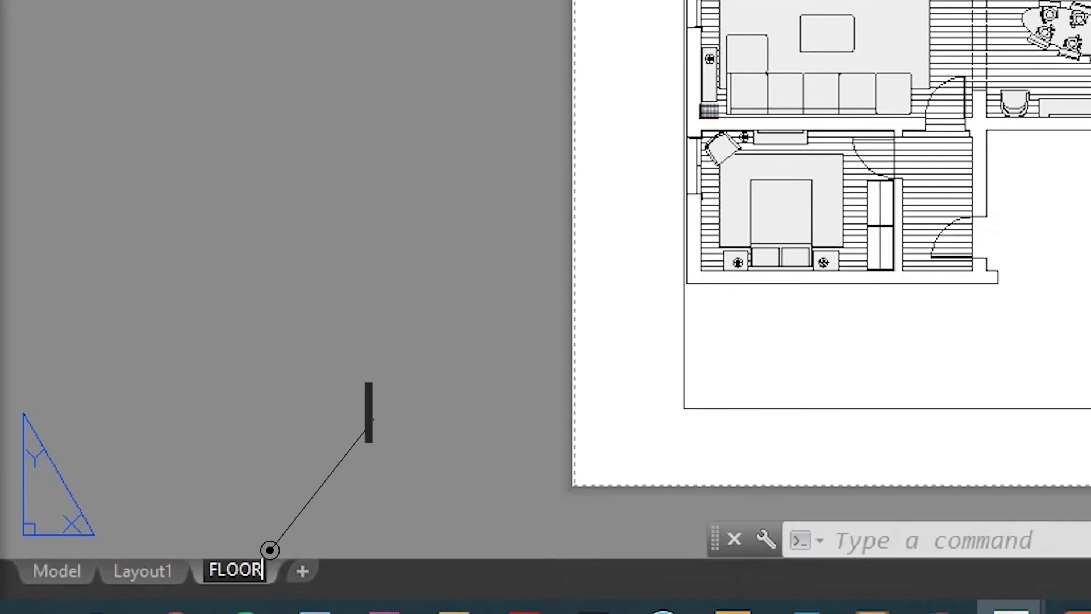
{"action": "type", "text": " PLAN"}
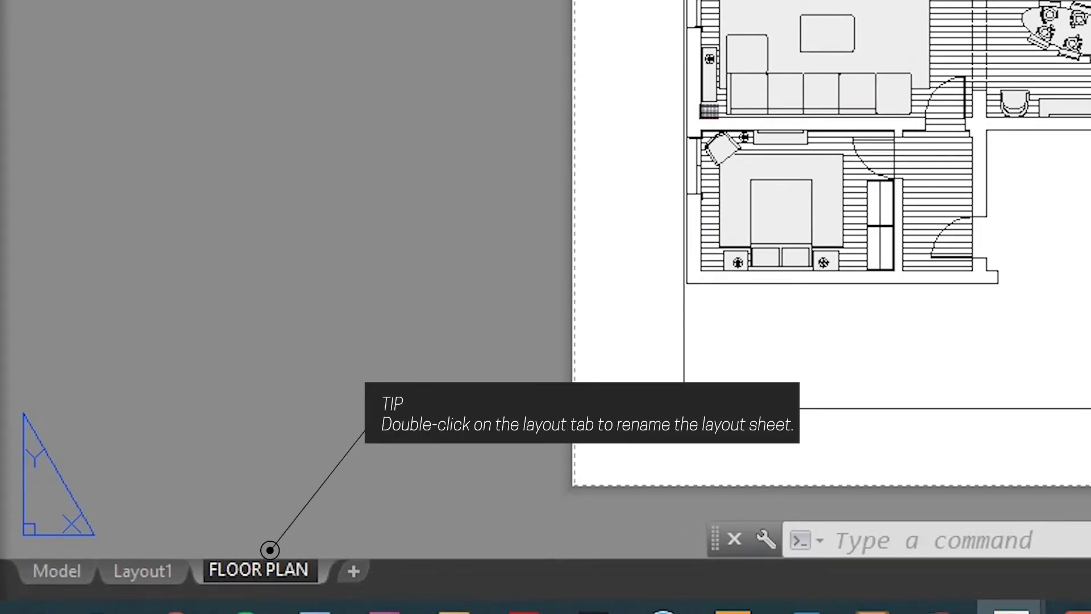
{"action": "type", "text": " A3L"}
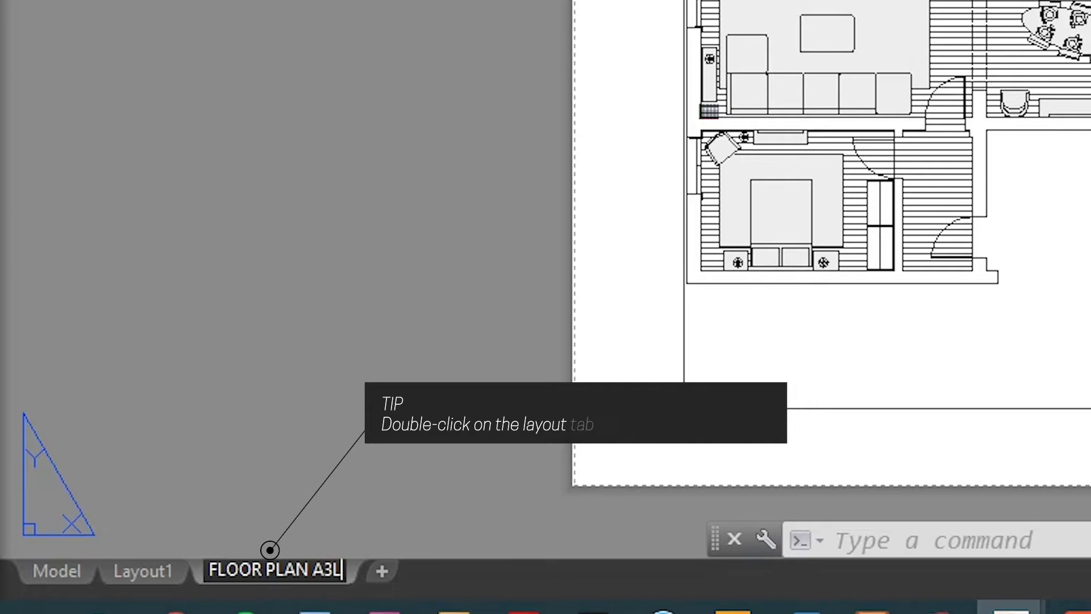
Confirm FLOOR PLAN A3L as the sheet's new name
{"action": "key", "text": "Return"}
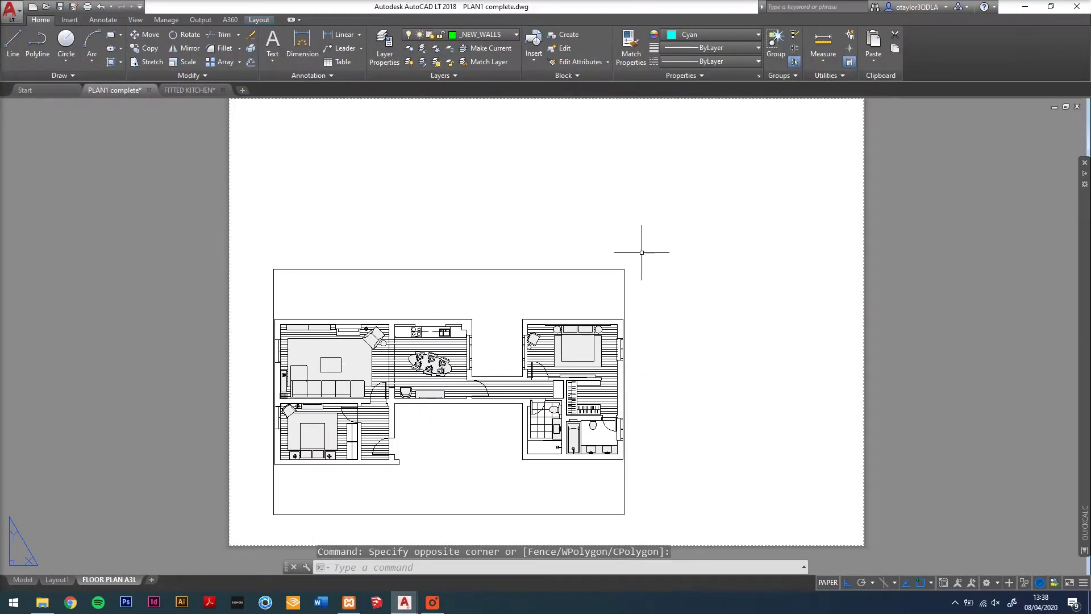
List the viewport's properties, then bring up the Layer Properties Manager with LA
{"action": "left_click", "coordinate": [567, 286]}
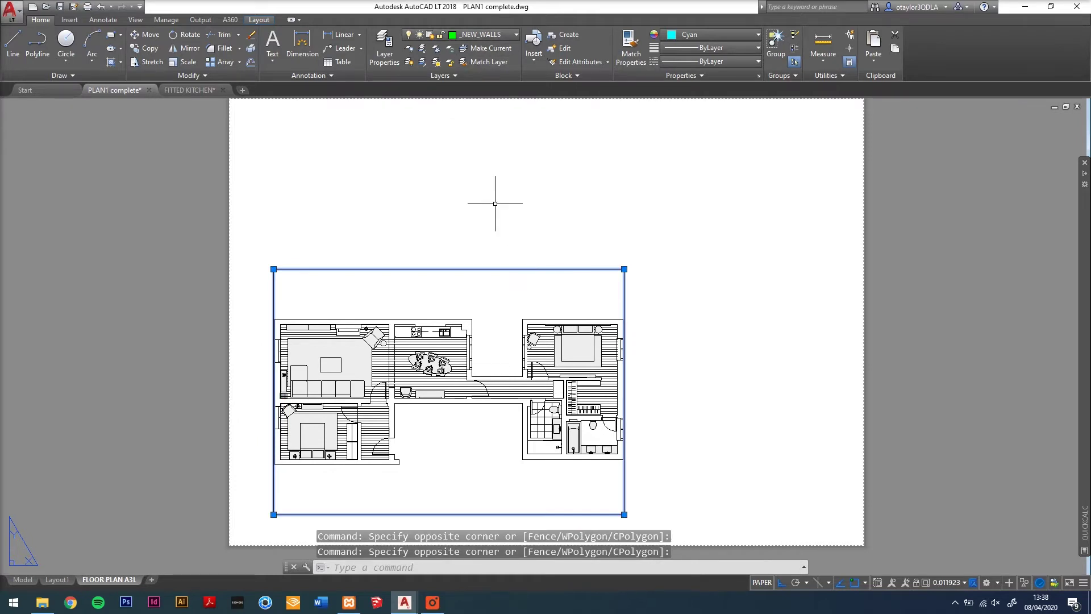
{"action": "type", "text": "L"}
{"action": "key", "text": "Return"}
{"action": "key", "text": "Escape"}
{"action": "key", "text": "Escape"}
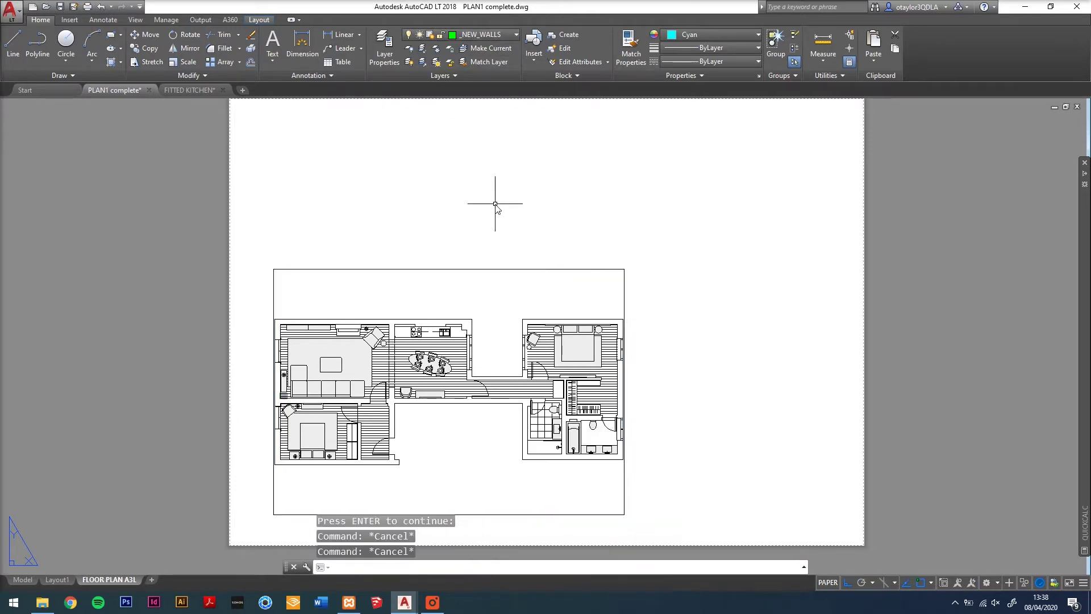
{"action": "type", "text": "LA"}
{"action": "key", "text": "Return"}
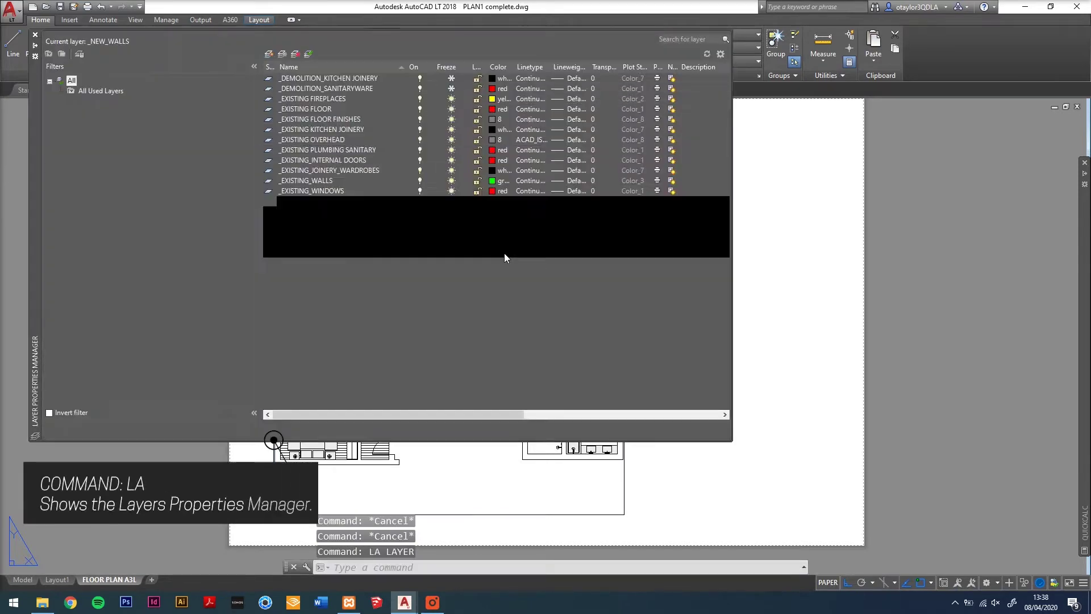
Create a new VIEWPORTS layer and widen the manager to show the Plot column
{"action": "left_click", "coordinate": [270, 55]}
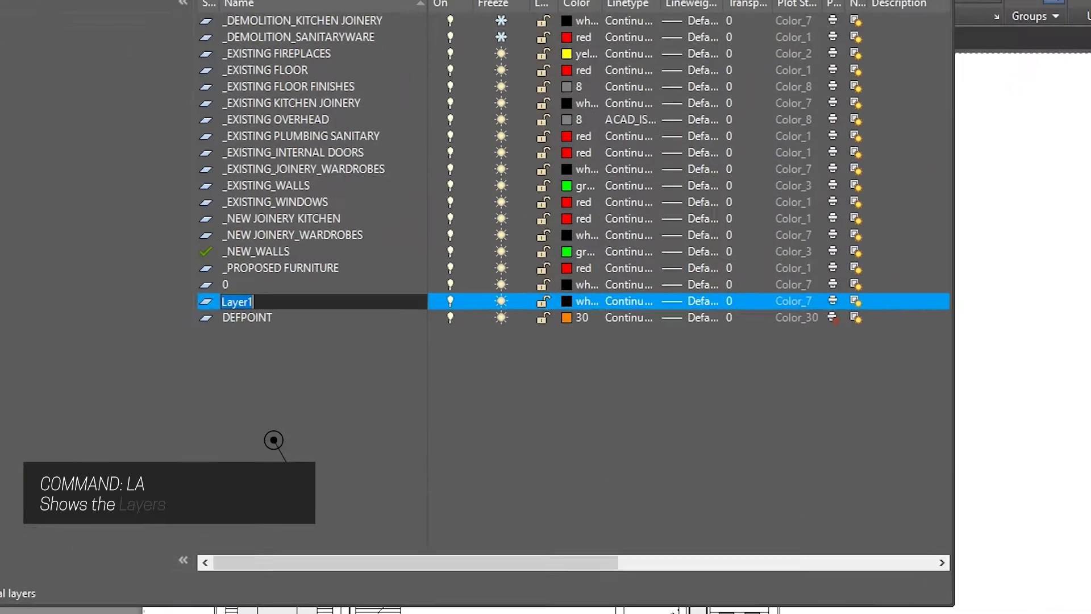
{"action": "type", "text": "VIEWPORTS"}
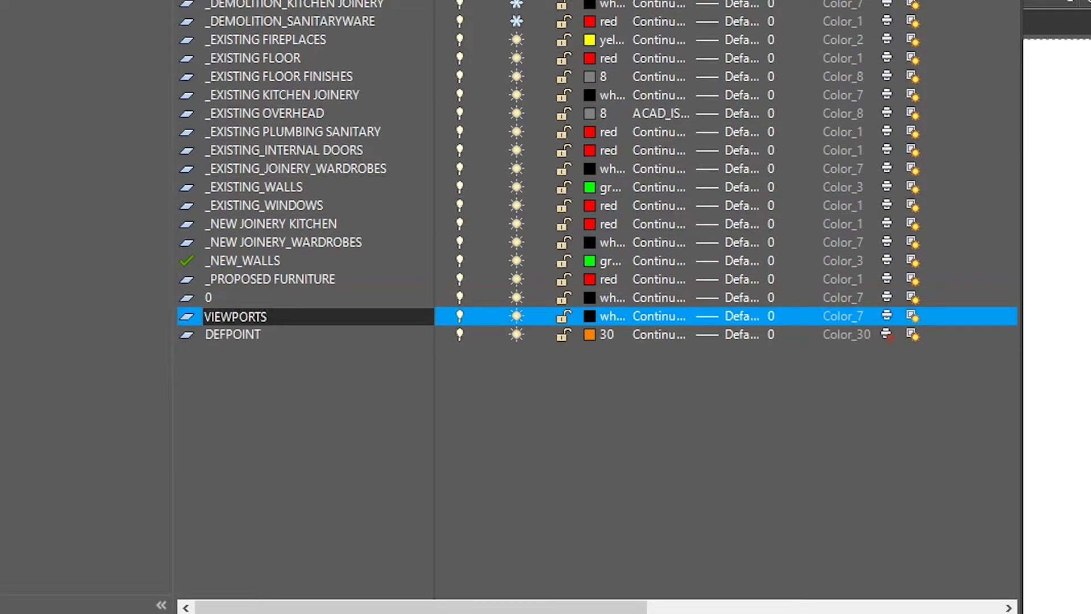
{"action": "key", "text": "Return"}
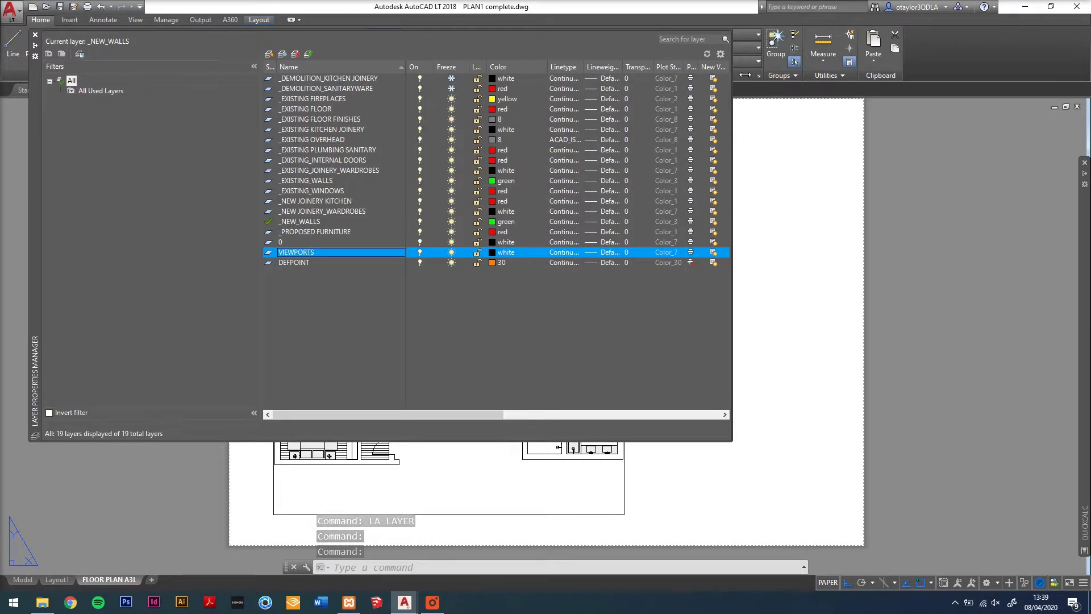
{"action": "left_click_drag", "start_coordinate": [709, 68], "coordinate": [719, 68]}
{"action": "double_click", "coordinate": [718, 66]}
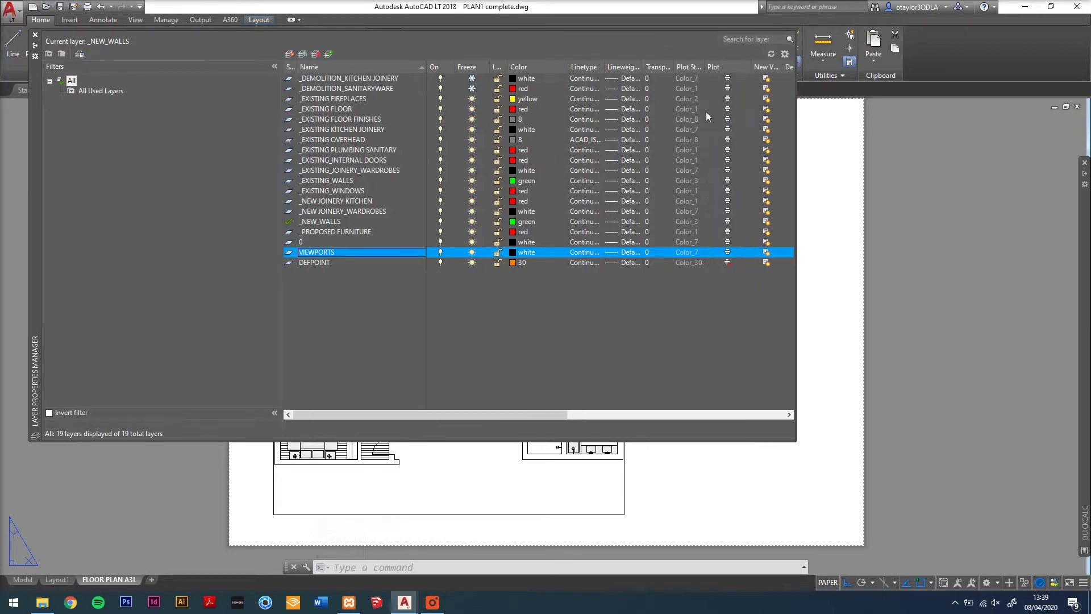
{"action": "mouse_move", "coordinate": [552, 416]}
{"action": "left_mouse_down"}
{"action": "mouse_move", "coordinate": [724, 419]}
{"action": "mouse_move", "coordinate": [463, 418]}
{"action": "left_mouse_up"}
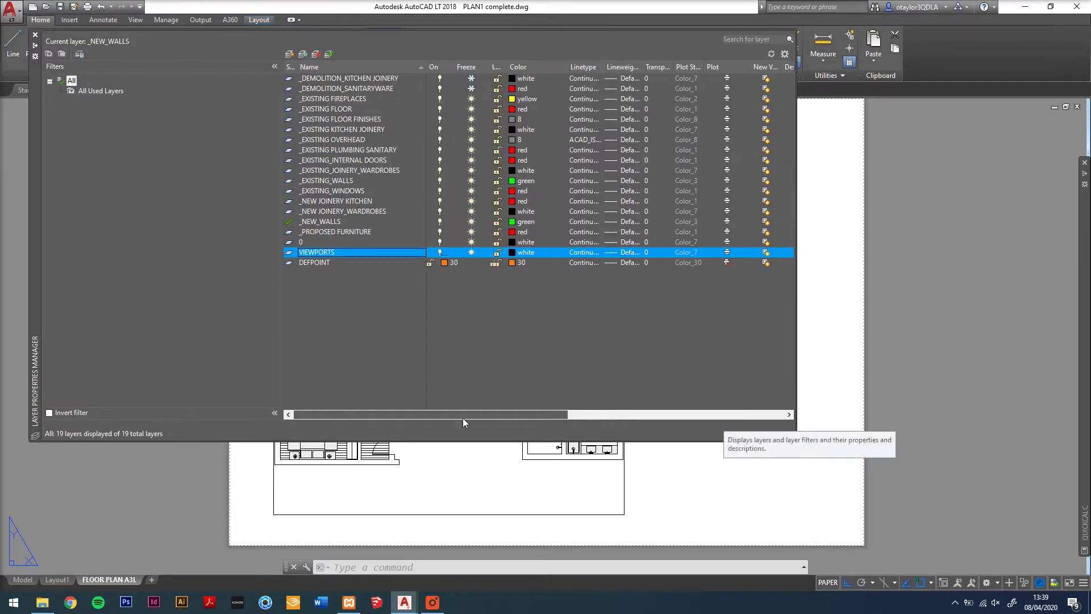
Give the VIEWPORTS layer colour 170 and switch its plotting off
{"action": "left_click", "coordinate": [514, 256]}
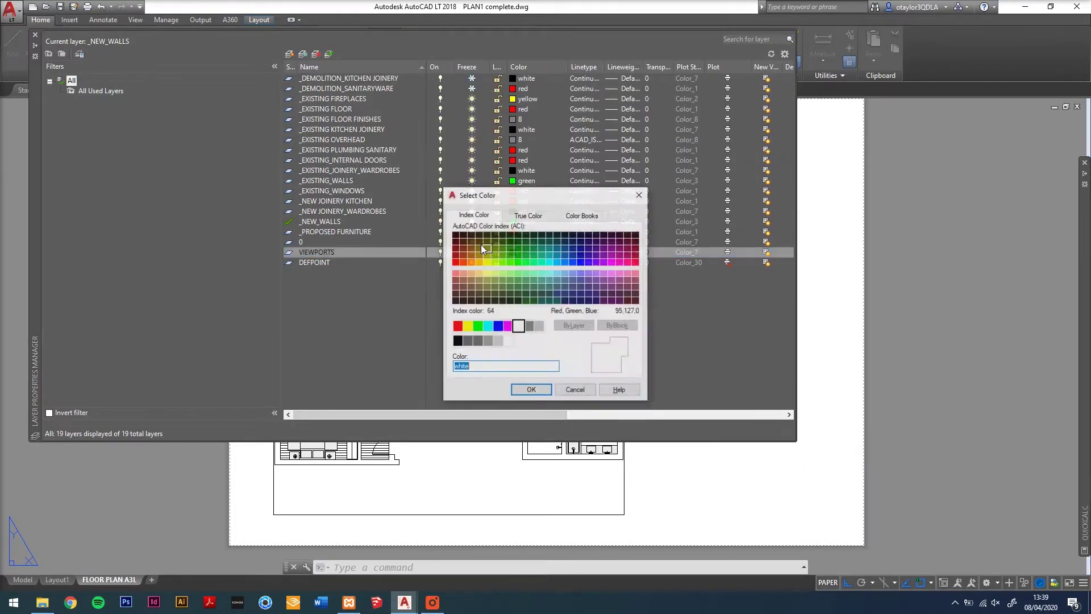
{"action": "left_click", "coordinate": [580, 267]}
{"action": "left_click", "coordinate": [531, 390]}
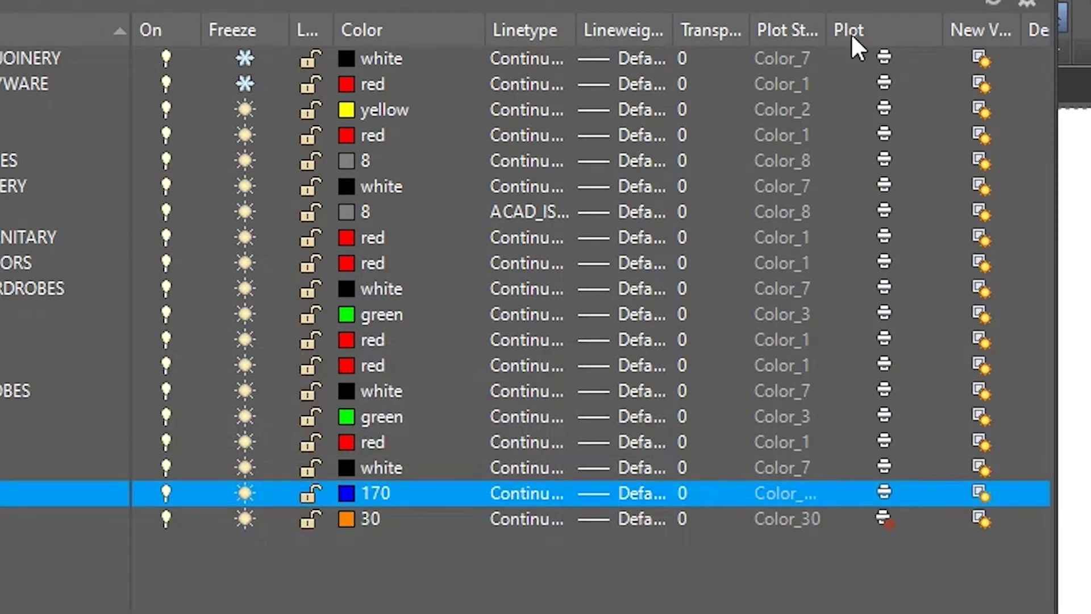
{"action": "left_click", "coordinate": [883, 495]}
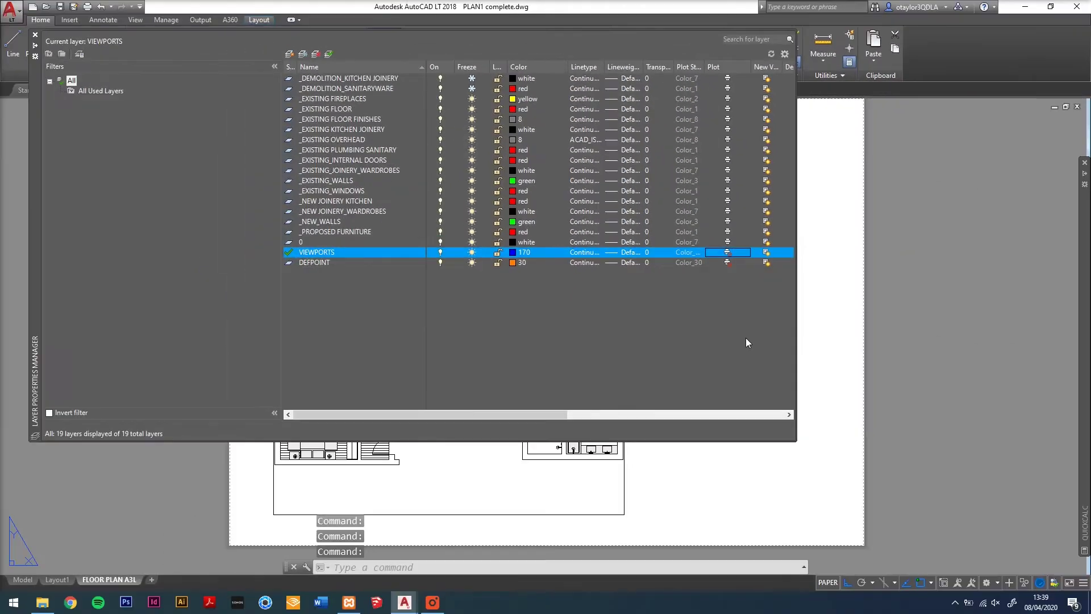
Close the layer manager and move the viewport onto the VIEWPORTS layer
{"action": "left_click", "coordinate": [34, 36]}
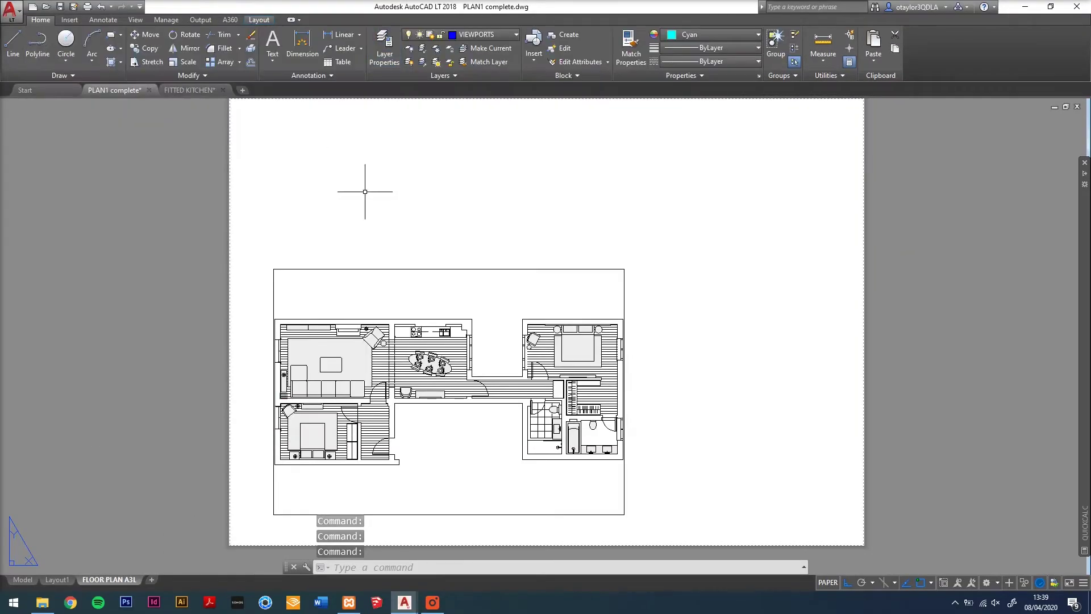
{"action": "left_click", "coordinate": [447, 275]}
{"action": "left_click", "coordinate": [478, 35]}
{"action": "left_click", "coordinate": [469, 266]}
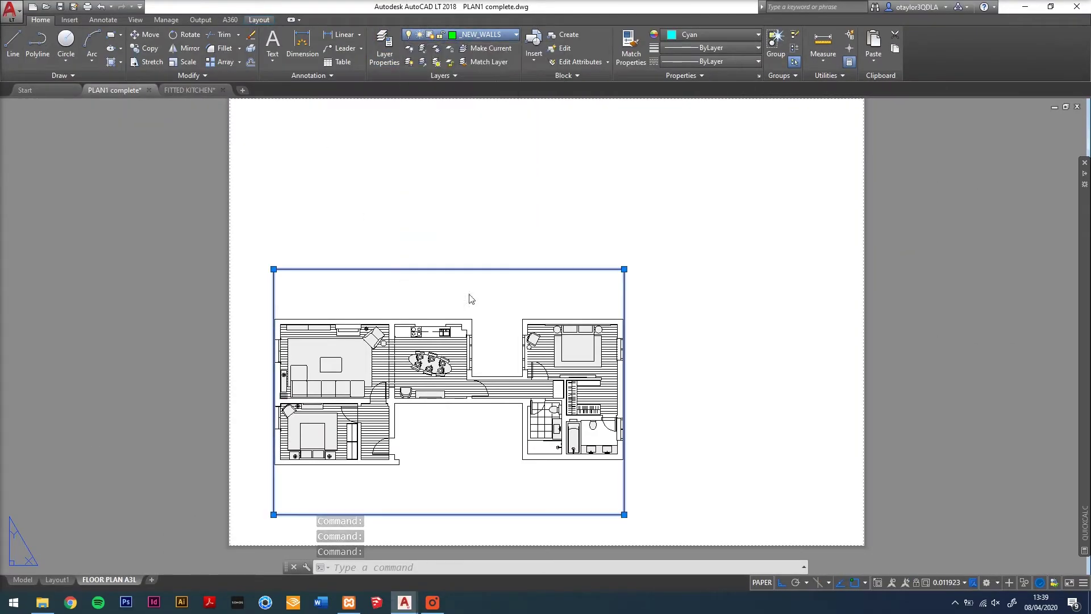
Grip-stretch the viewport to the sheet corners, zoom extents and enter the viewport
{"action": "left_click", "coordinate": [625, 269]}
{"action": "scroll", "coordinate": [682, 230], "scroll_direction": "down", "scroll_amount": 2}
{"action": "left_click", "coordinate": [809, 154]}
{"action": "scroll", "coordinate": [451, 402], "scroll_direction": "up", "scroll_amount": 5}
{"action": "left_click", "coordinate": [472, 375]}
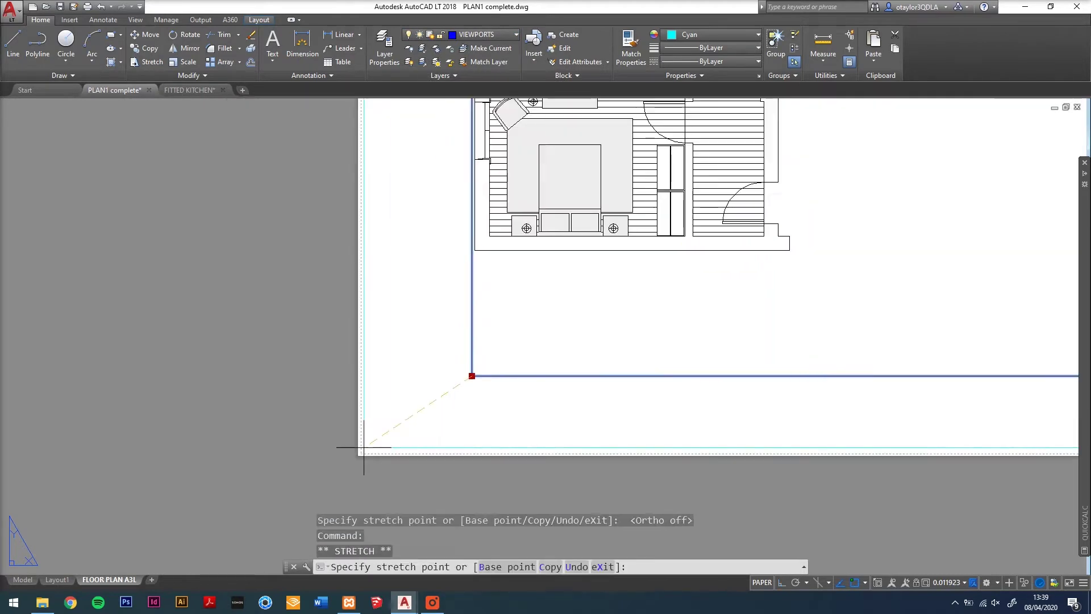
{"action": "key", "text": "Escape"}
{"action": "scroll", "coordinate": [365, 446], "scroll_direction": "down", "scroll_amount": 5}
{"action": "middle_click", "coordinate": [275, 391]}
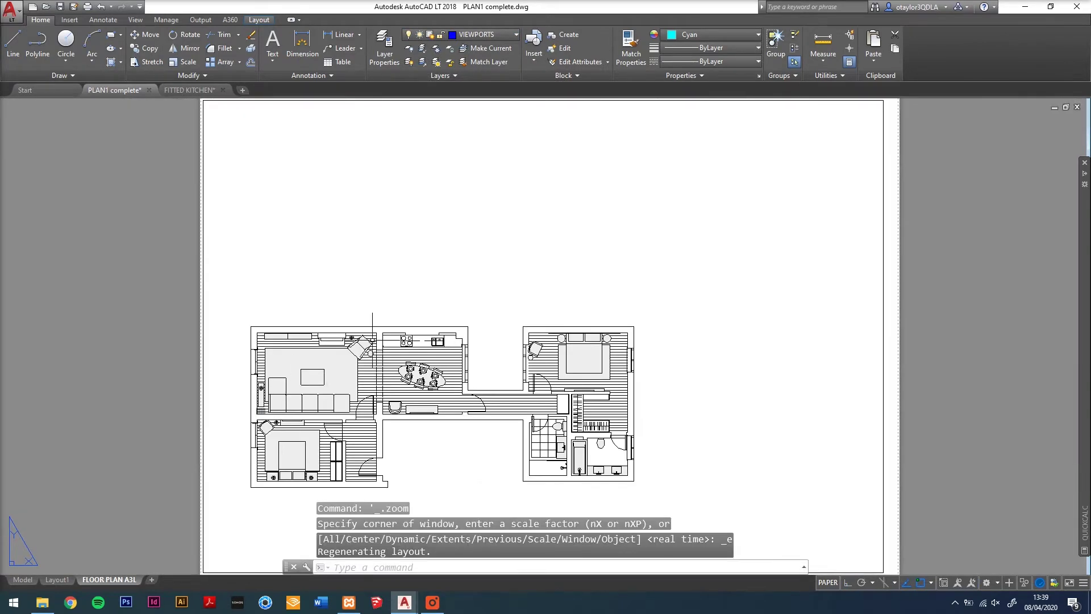
{"action": "double_click", "coordinate": [455, 257]}
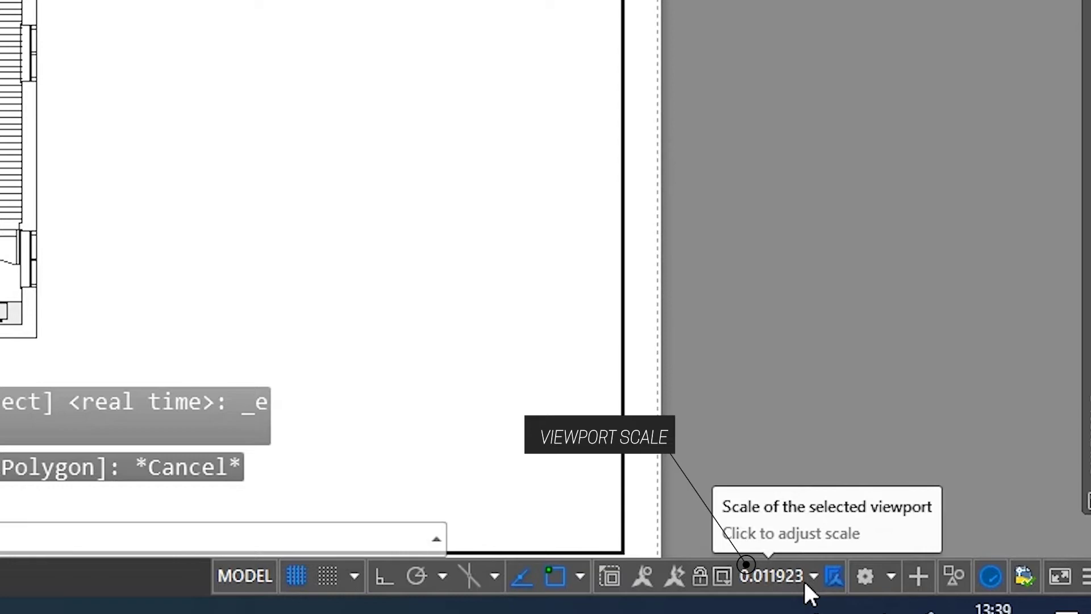
Set the viewport scale to 1:50 and pan the plan to centre it, then return to paper space
{"action": "left_click", "coordinate": [803, 578]}
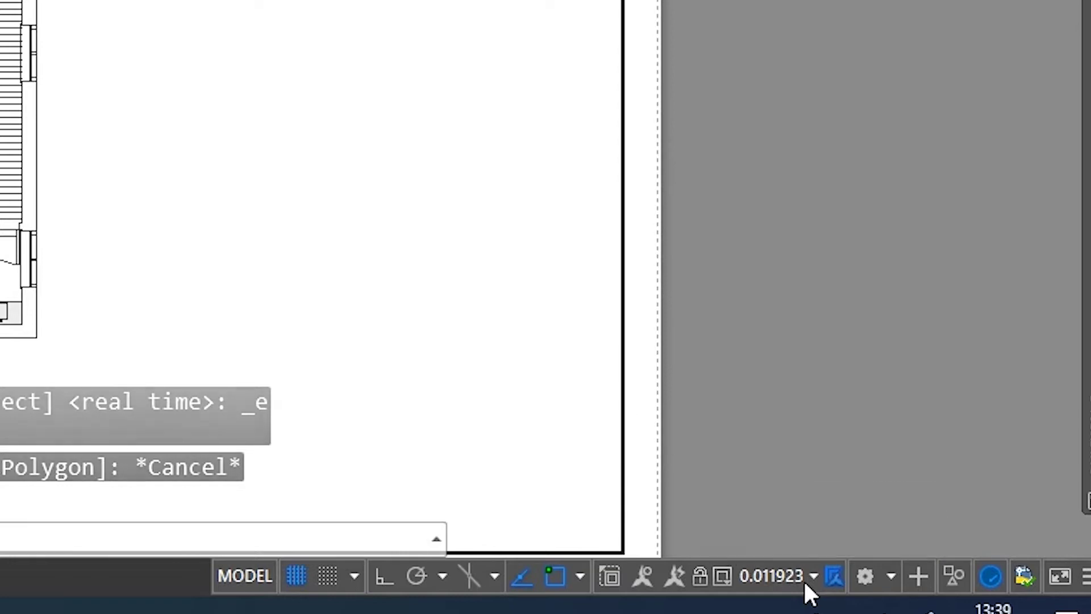
{"action": "left_click", "coordinate": [756, 245]}
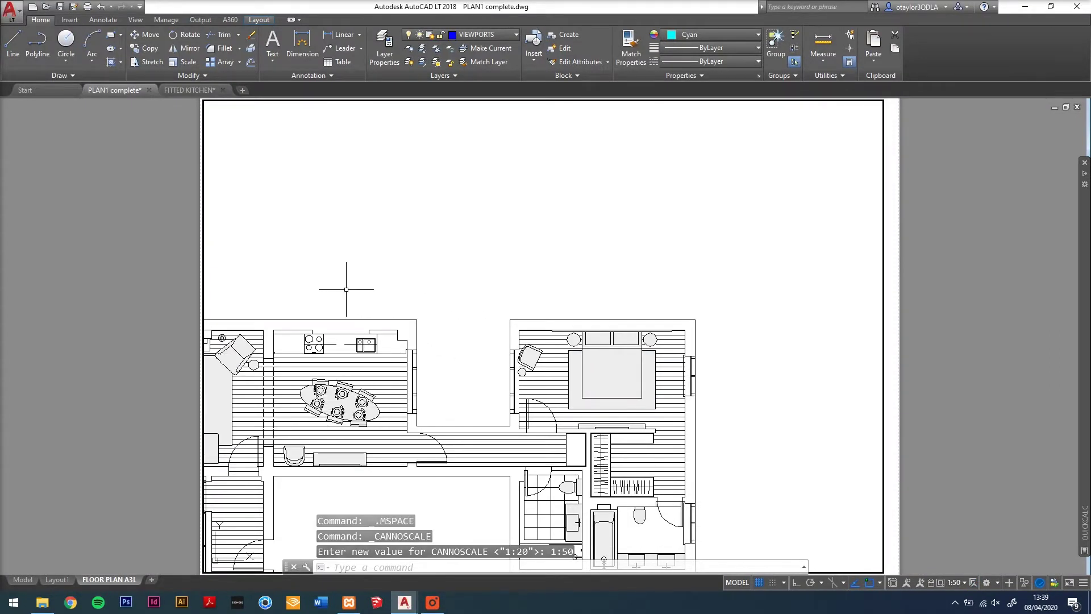
{"action": "type", "text": "pan"}
{"action": "key", "text": "Return"}
{"action": "mouse_move", "coordinate": [344, 288]}
{"action": "left_mouse_down"}
{"action": "mouse_move", "coordinate": [461, 140]}
{"action": "mouse_move", "coordinate": [475, 177]}
{"action": "left_mouse_up"}
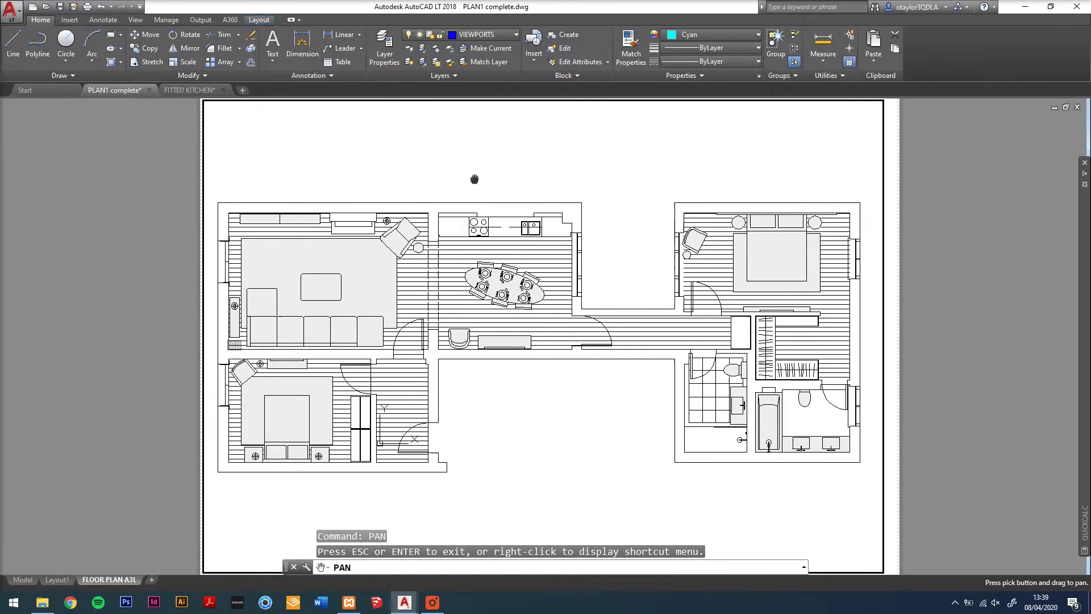
{"action": "key", "text": "Escape"}
{"action": "double_click", "coordinate": [148, 222]}
Save the drawing and lock the viewport's scale and view, checking it stays fixed
{"action": "key", "text": "ctrl+s"}
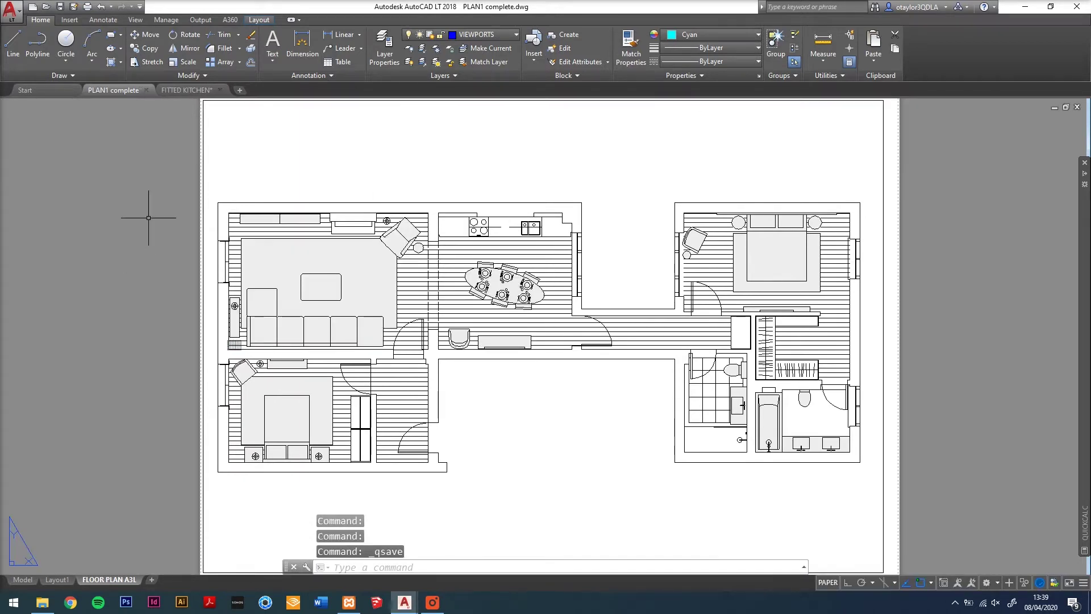
{"action": "left_click", "coordinate": [203, 148]}
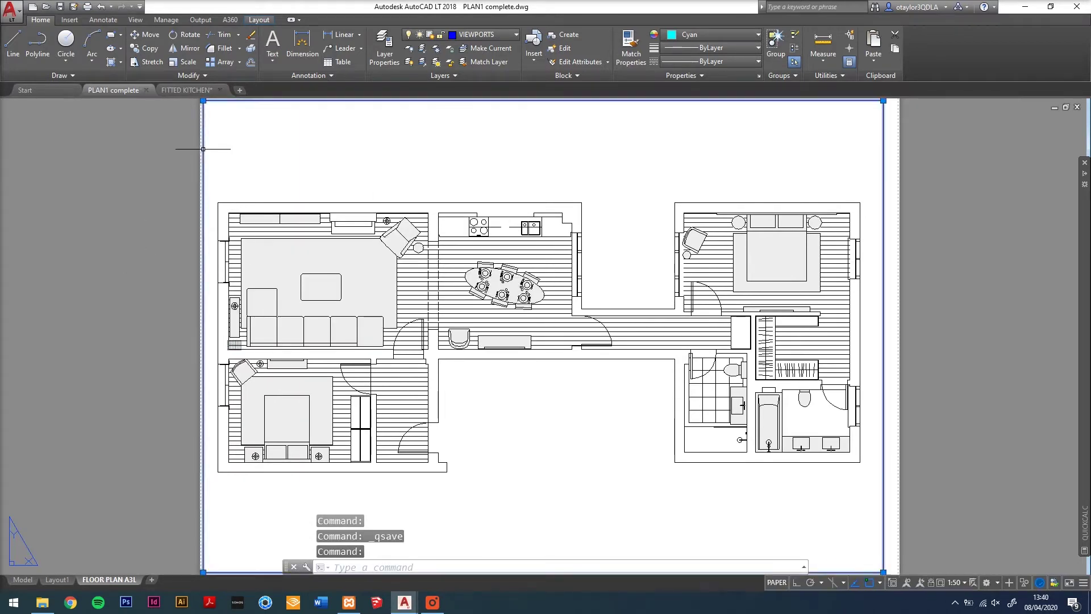
{"action": "left_click", "coordinate": [929, 582]}
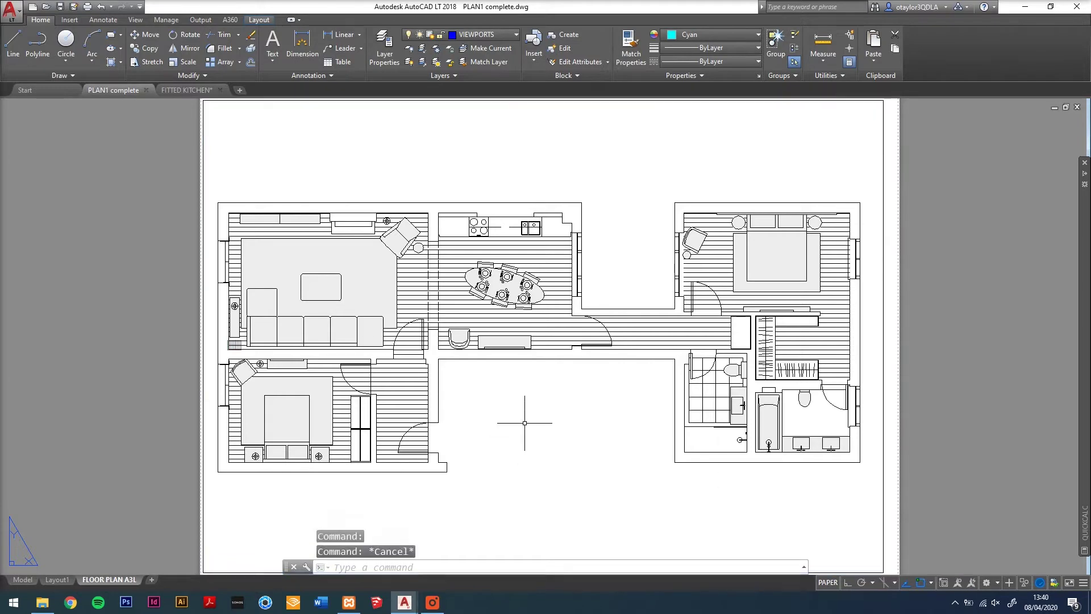
{"action": "scroll", "coordinate": [529, 427], "scroll_direction": "down", "scroll_amount": 3}
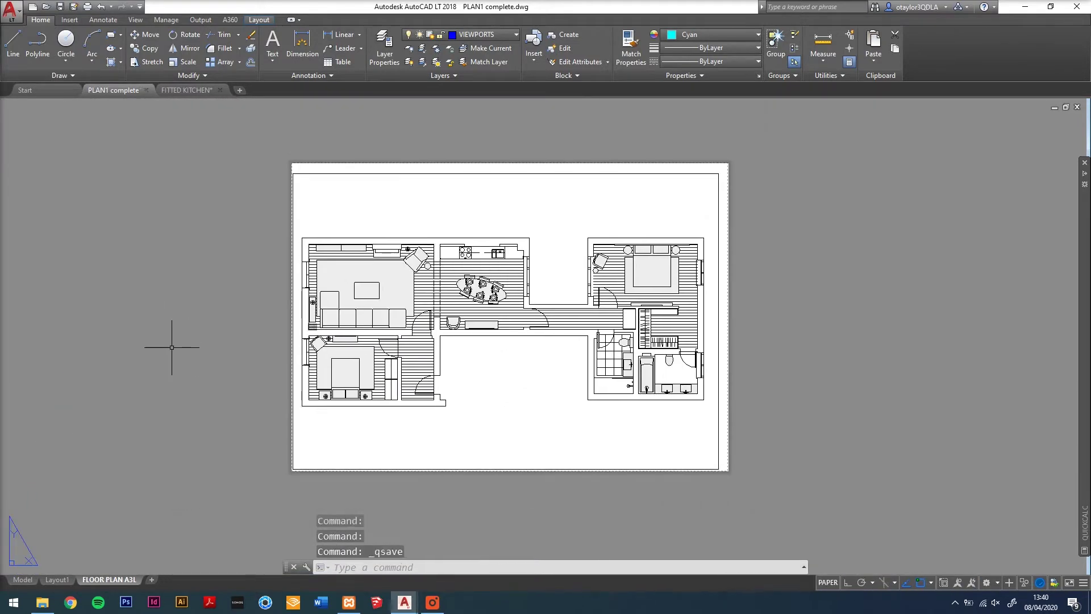
{"action": "double_click", "coordinate": [376, 429]}
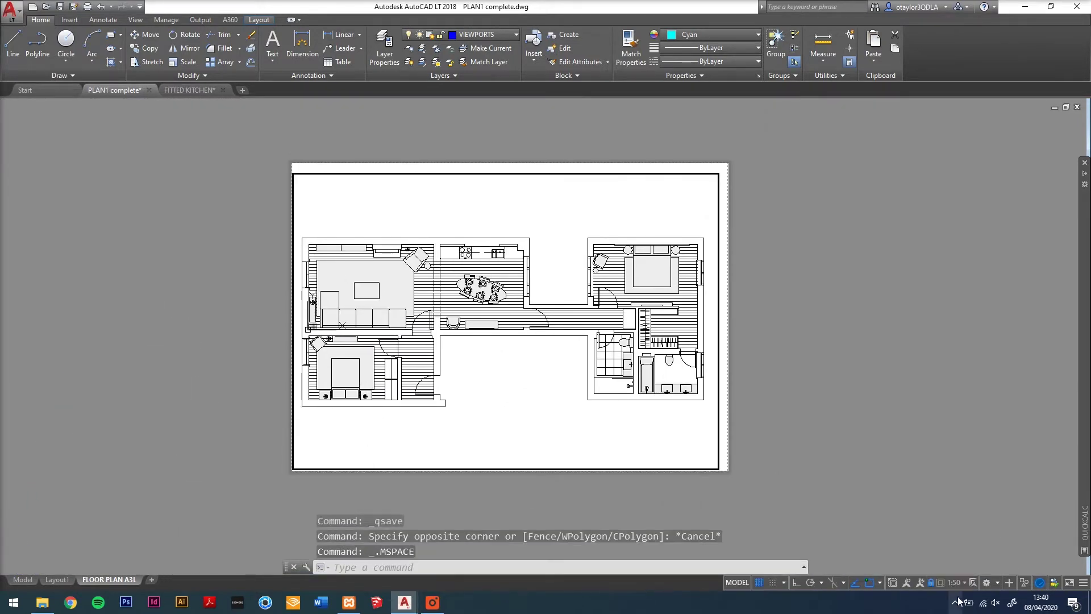
{"action": "double_click", "coordinate": [253, 404]}
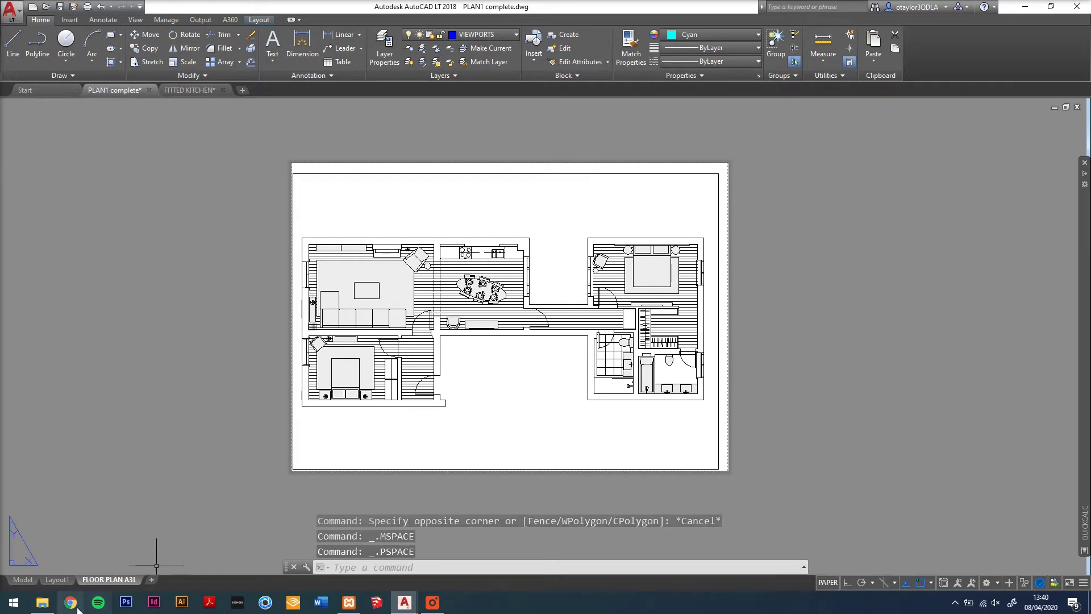
Rename the layout FLOOR PLAN 1-50 A3L and add a two-line Didot title at the sheet's bottom-left
{"action": "left_click", "coordinate": [124, 581]}
{"action": "type", "text": "1-50"}
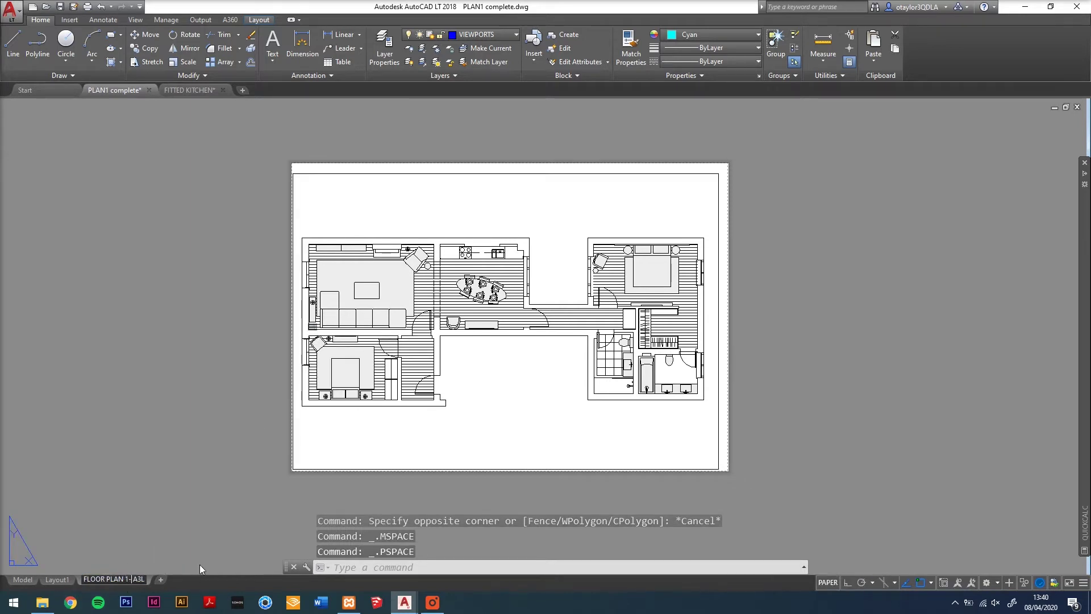
{"action": "key", "text": "Return"}
{"action": "type", "text": "t"}
{"action": "key", "text": "Return"}
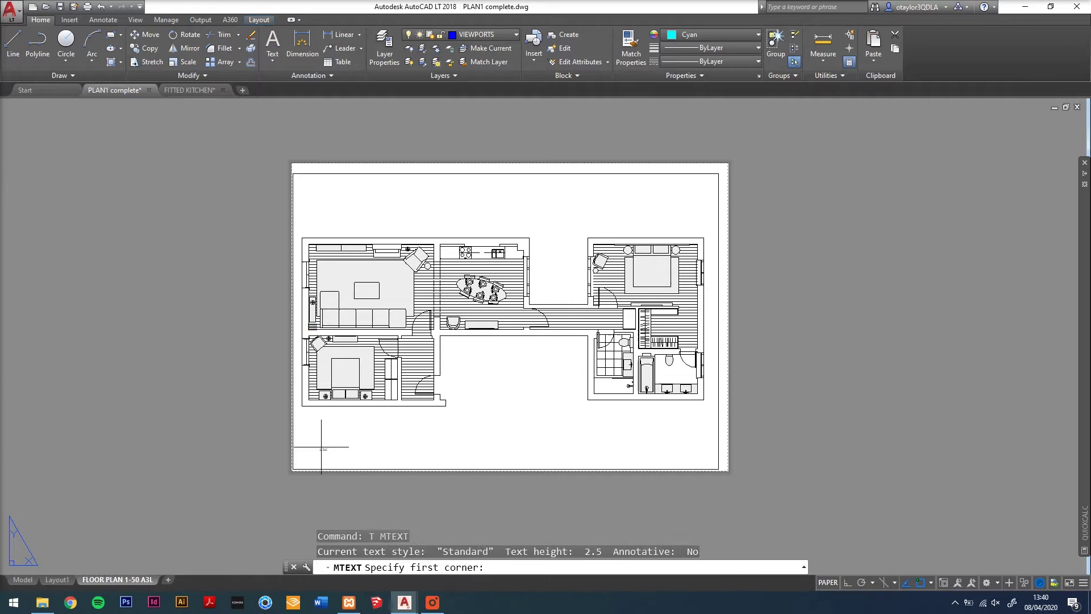
{"action": "left_click", "coordinate": [298, 440]}
{"action": "left_click", "coordinate": [462, 463]}
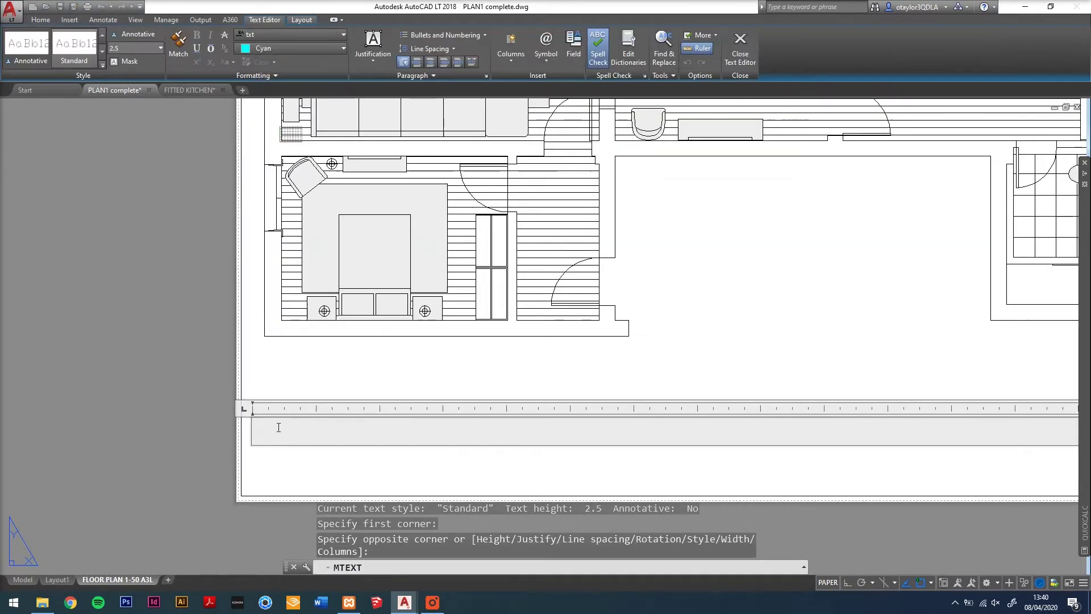
{"action": "left_click", "coordinate": [278, 39]}
{"action": "type", "text": "Didot"}
{"action": "key", "text": "Return"}
{"action": "type", "text": "PROPOSED FURNITURE PLAN"}
{"action": "key", "text": "Return"}
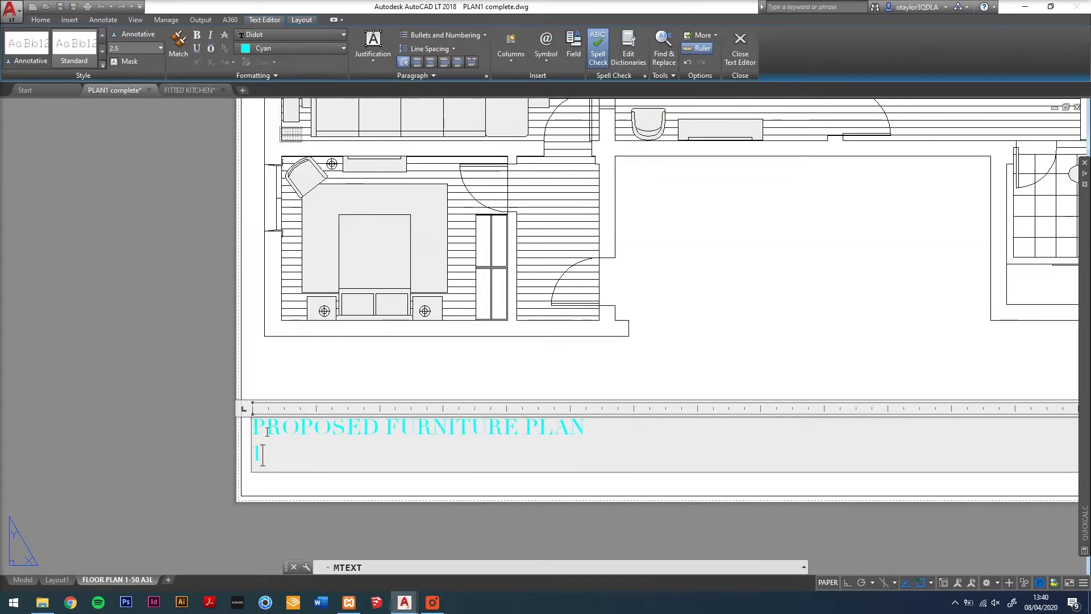
{"action": "left_click", "coordinate": [115, 399]}
Enlarge the title text, move it lower on the sheet and preview the print
{"action": "double_click", "coordinate": [294, 426]}
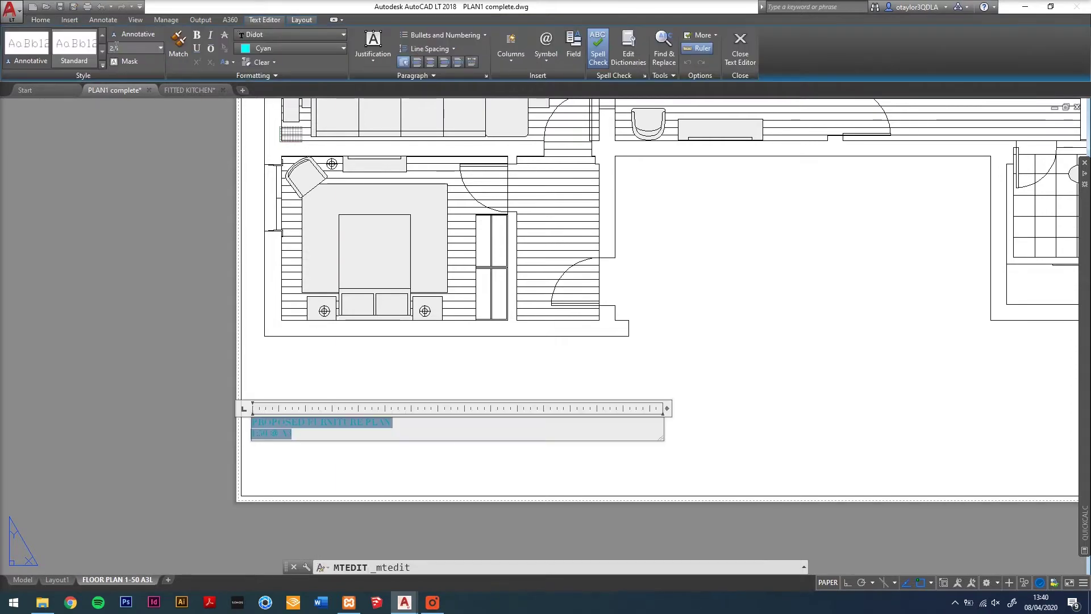
{"action": "left_click", "coordinate": [127, 48]}
{"action": "left_click", "coordinate": [113, 189]}
{"action": "left_click", "coordinate": [291, 420]}
{"action": "type", "text": "m"}
{"action": "left_click", "coordinate": [151, 329]}
{"action": "left_click", "coordinate": [160, 361]}
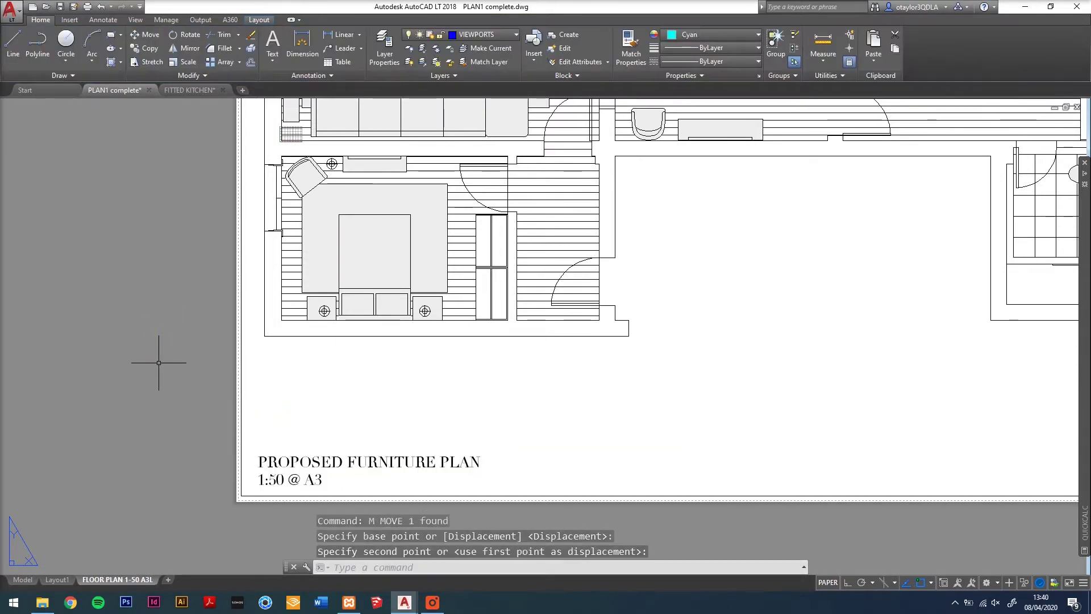
{"action": "type", "text": "z e"}
{"action": "key", "text": "Escape"}
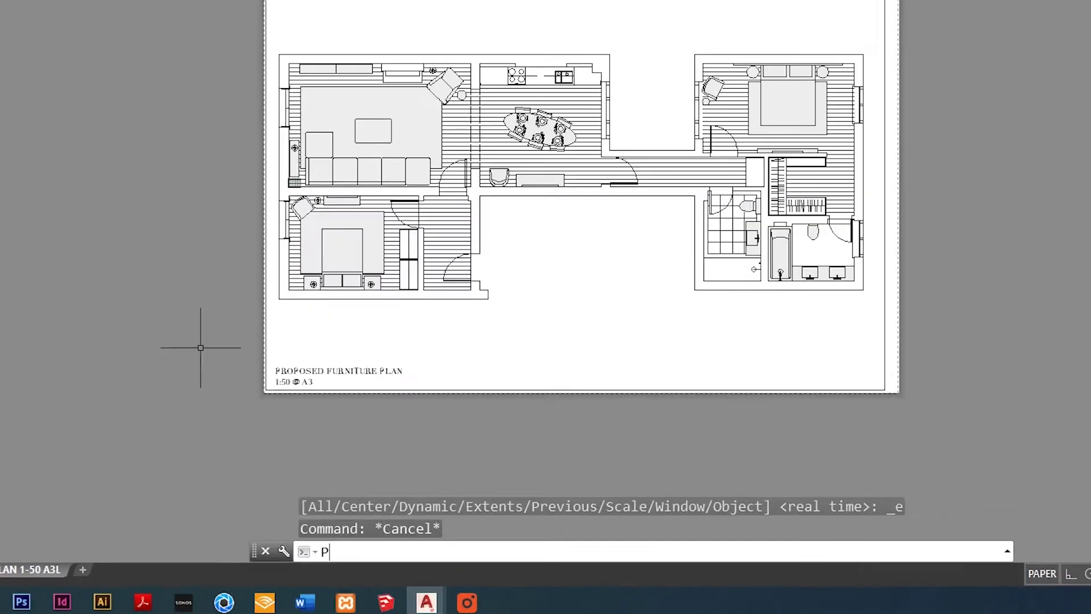
{"action": "type", "text": "PREVIEW"}
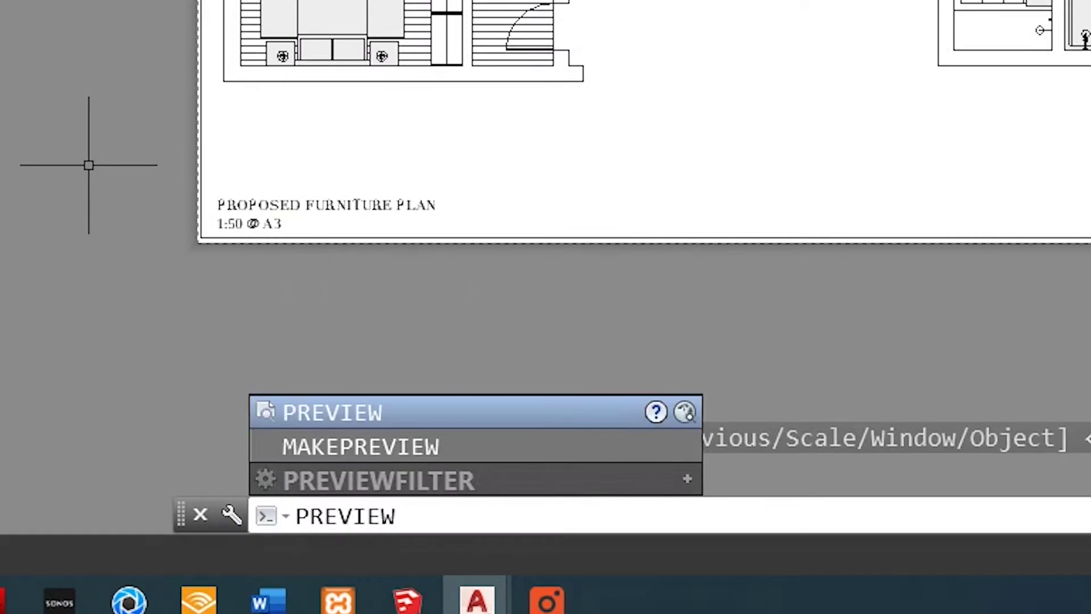
{"action": "key", "text": "Return"}
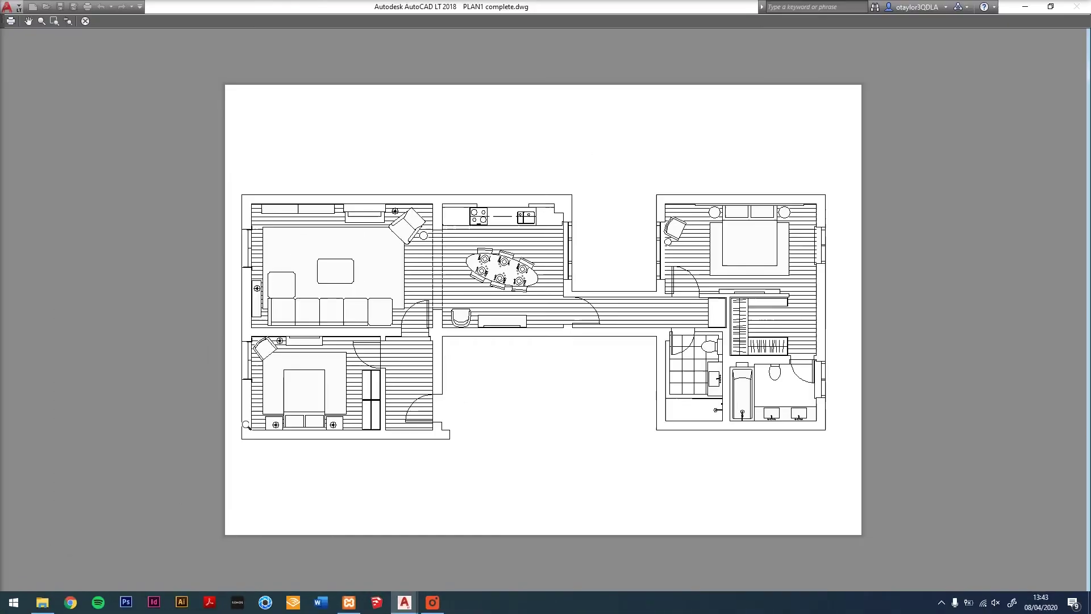
Start a PDF export of the layout, set to open the PDF when done
{"action": "key", "text": "Escape"}
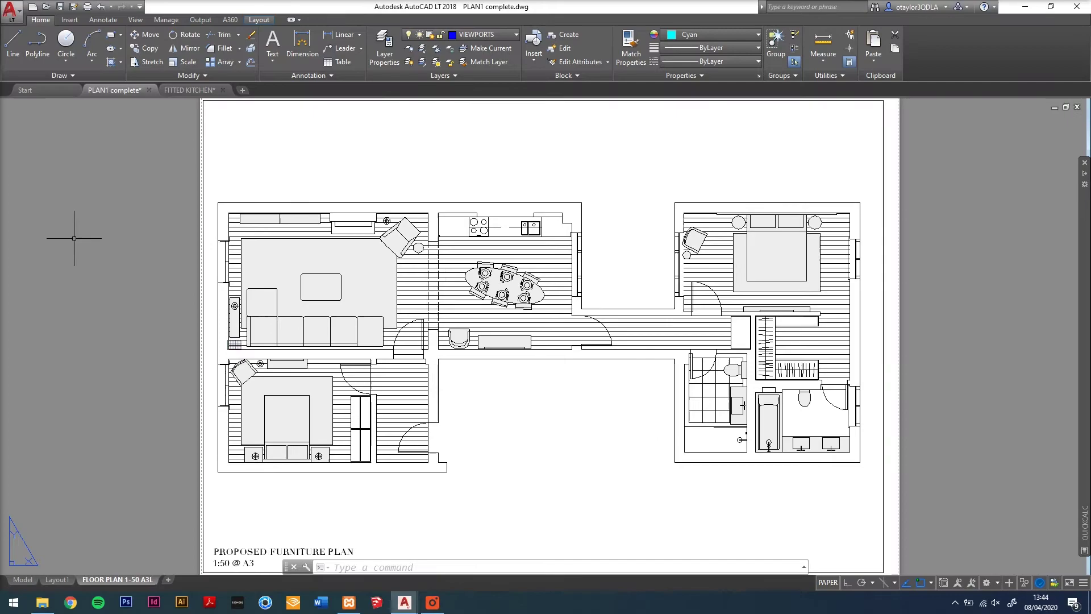
{"action": "left_click", "coordinate": [14, 19]}
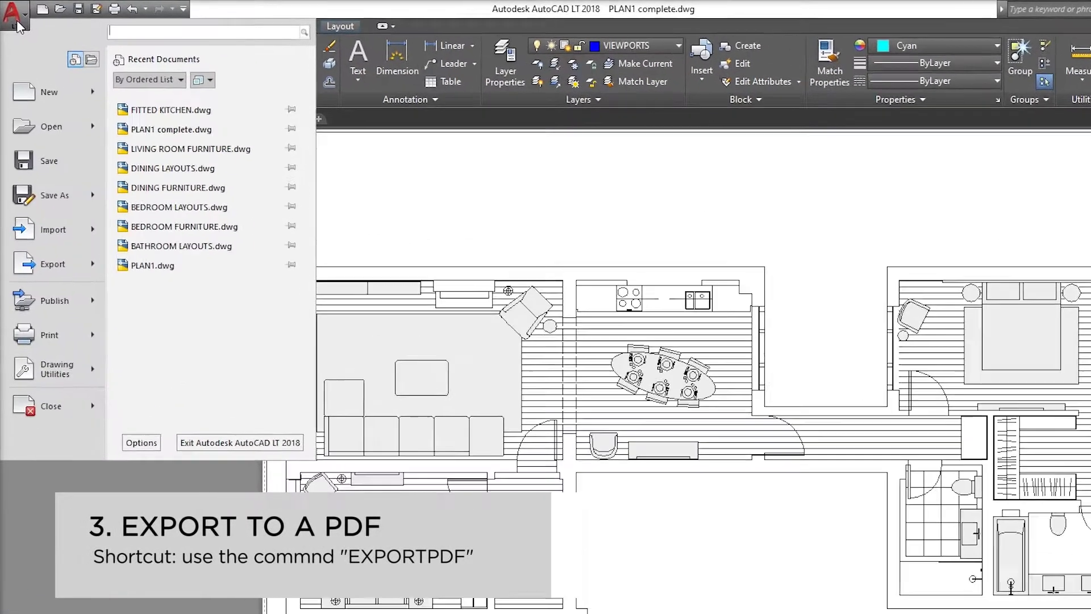
{"action": "mouse_move", "coordinate": [70, 350]}
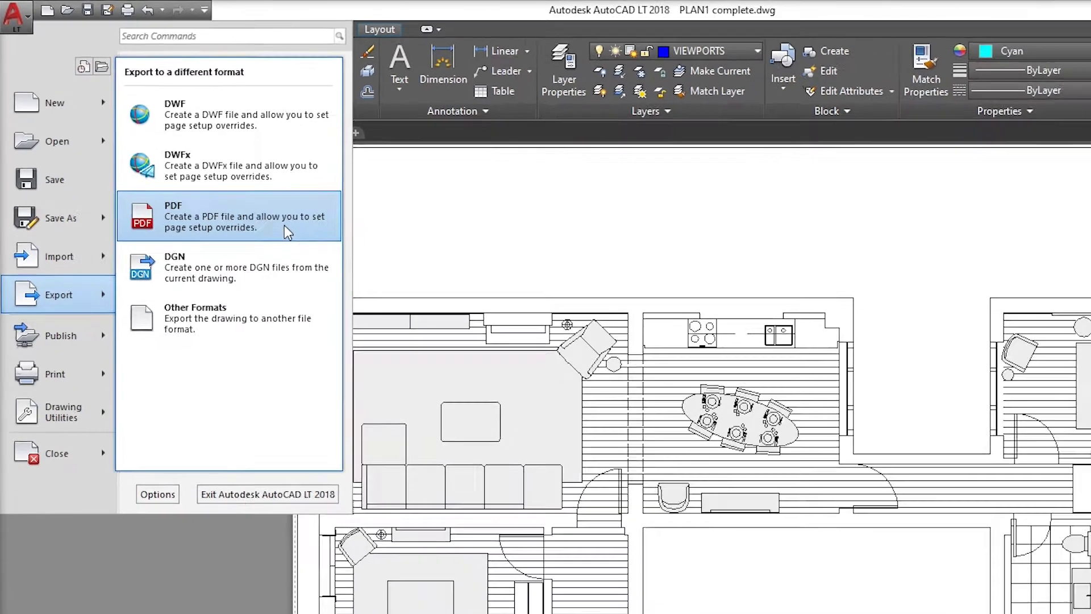
{"action": "left_click", "coordinate": [337, 267]}
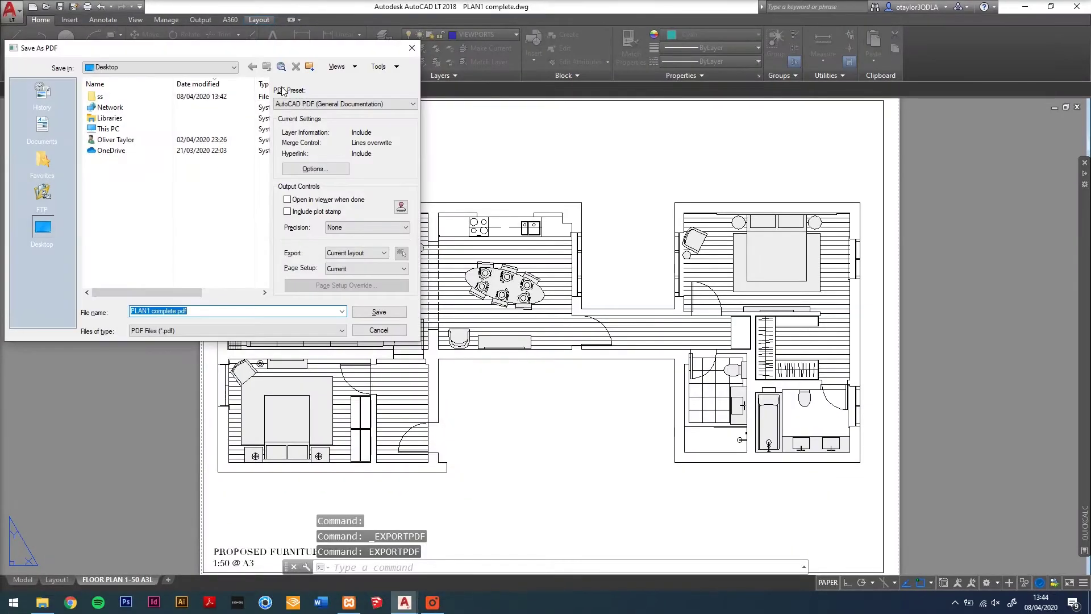
{"action": "left_click_drag", "start_coordinate": [253, 54], "coordinate": [577, 191]}
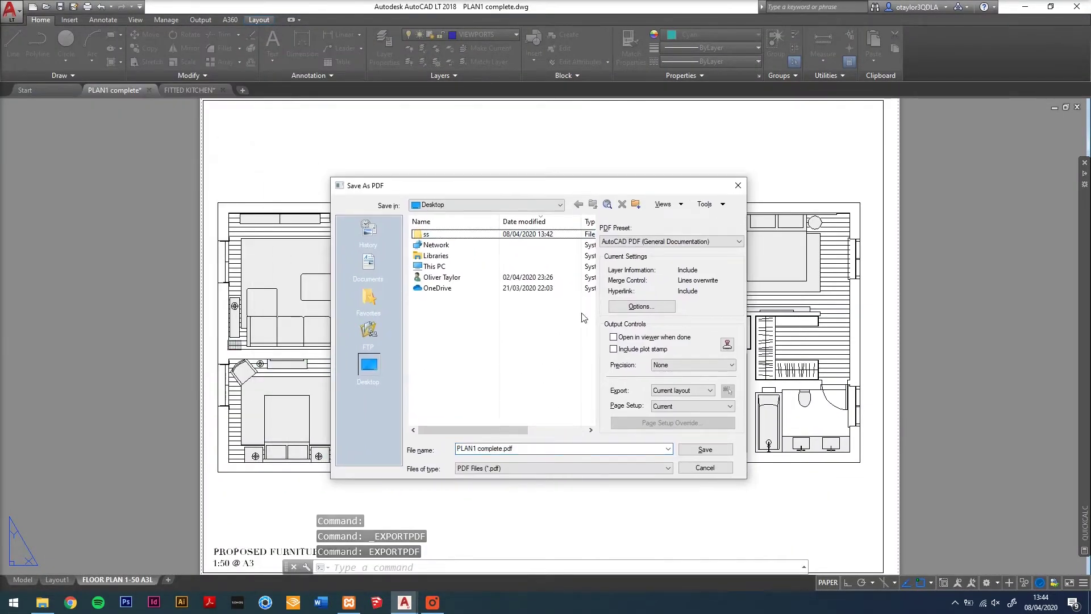
{"action": "left_click", "coordinate": [628, 243]}
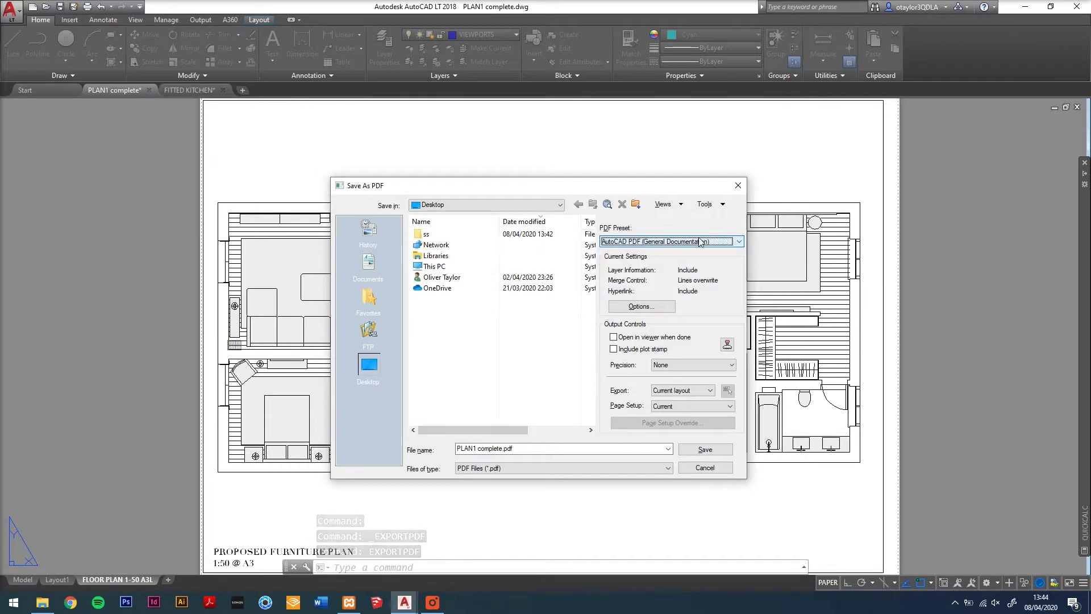
{"action": "left_click", "coordinate": [612, 341]}
Turn off layer information in the export options and save PLAN1 complete.pdf to the desktop
{"action": "left_click", "coordinate": [629, 309]}
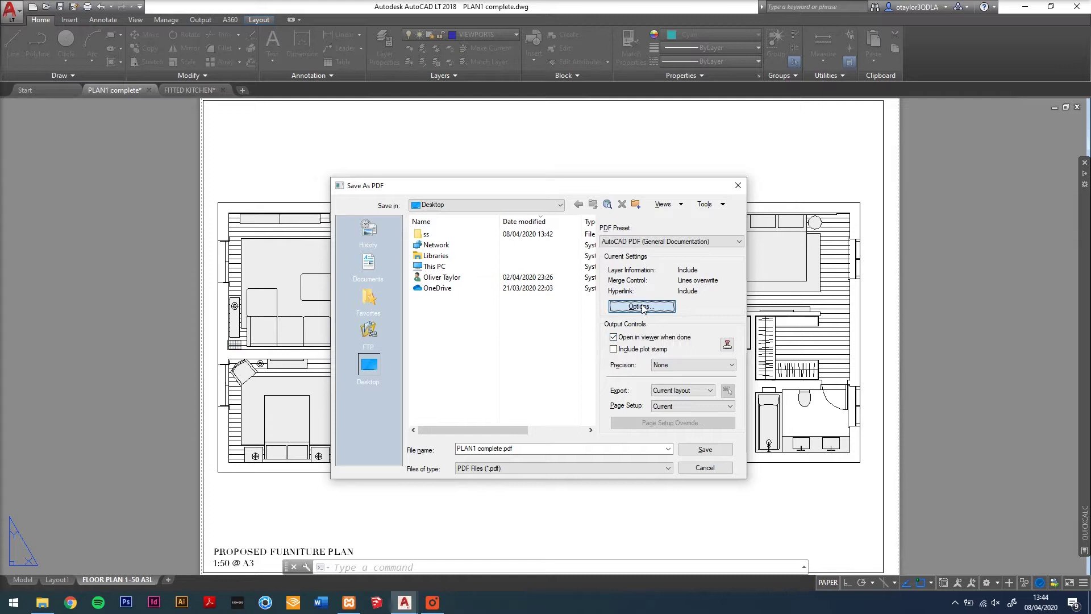
{"action": "left_click", "coordinate": [484, 315]}
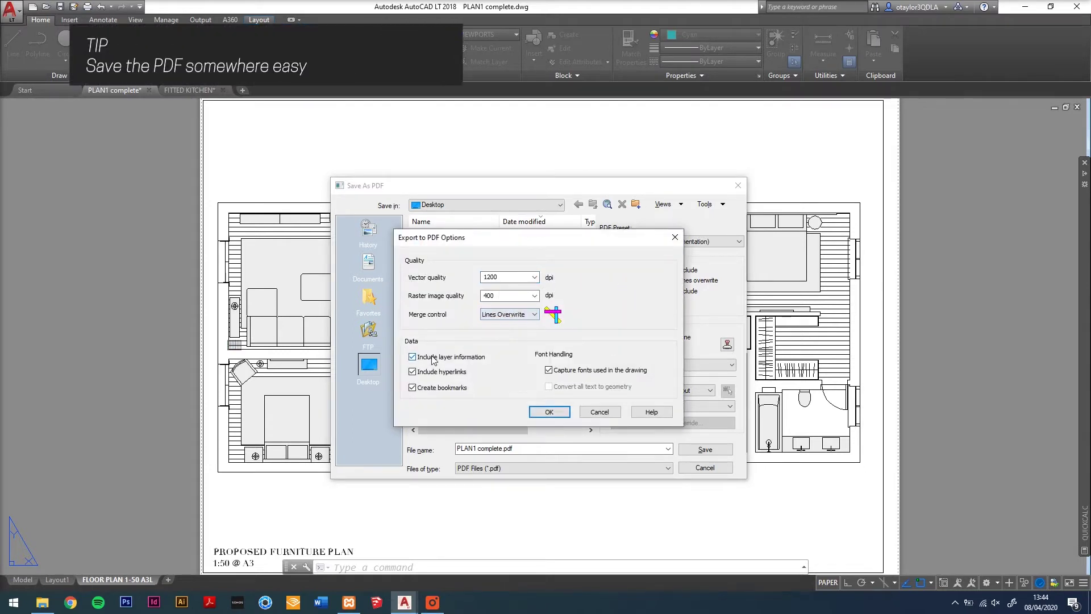
{"action": "left_click", "coordinate": [413, 356]}
{"action": "left_click", "coordinate": [556, 414]}
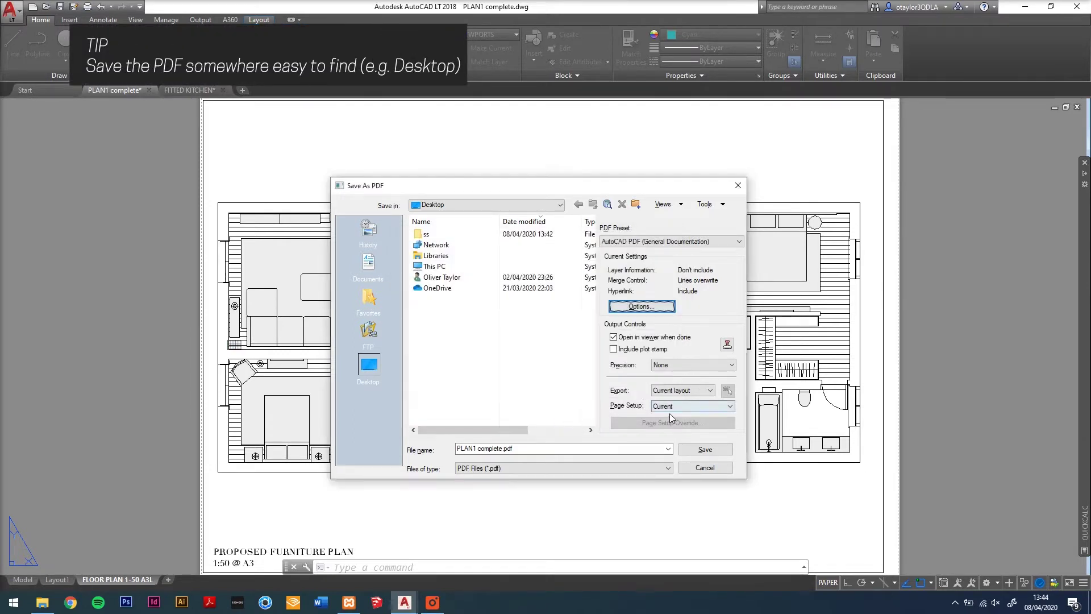
{"action": "left_click", "coordinate": [704, 450]}
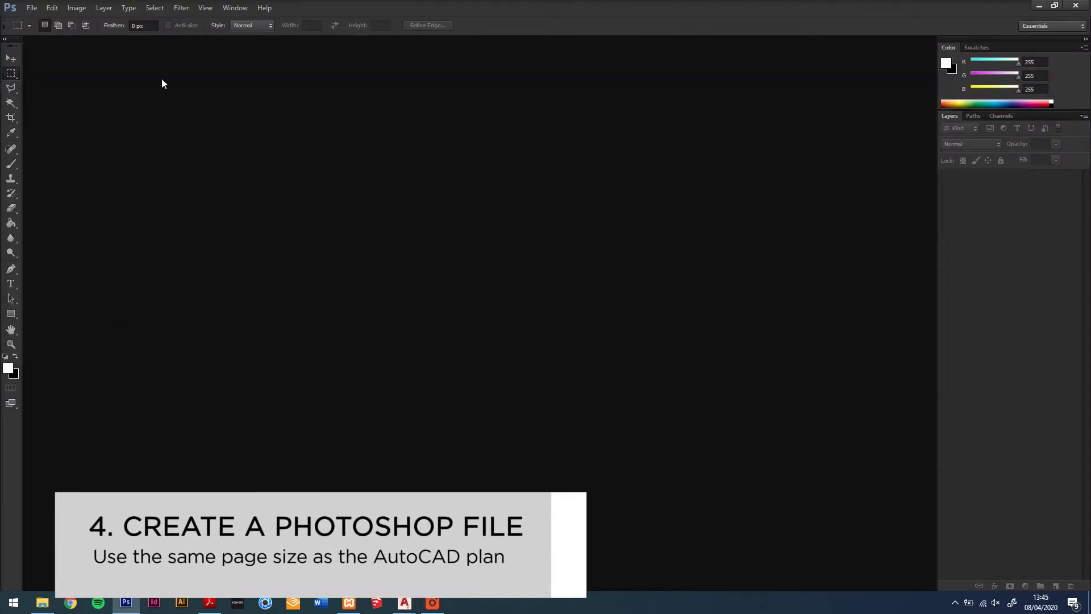
Create a new blank document using the International Paper A3 preset
{"action": "left_click", "coordinate": [31, 8]}
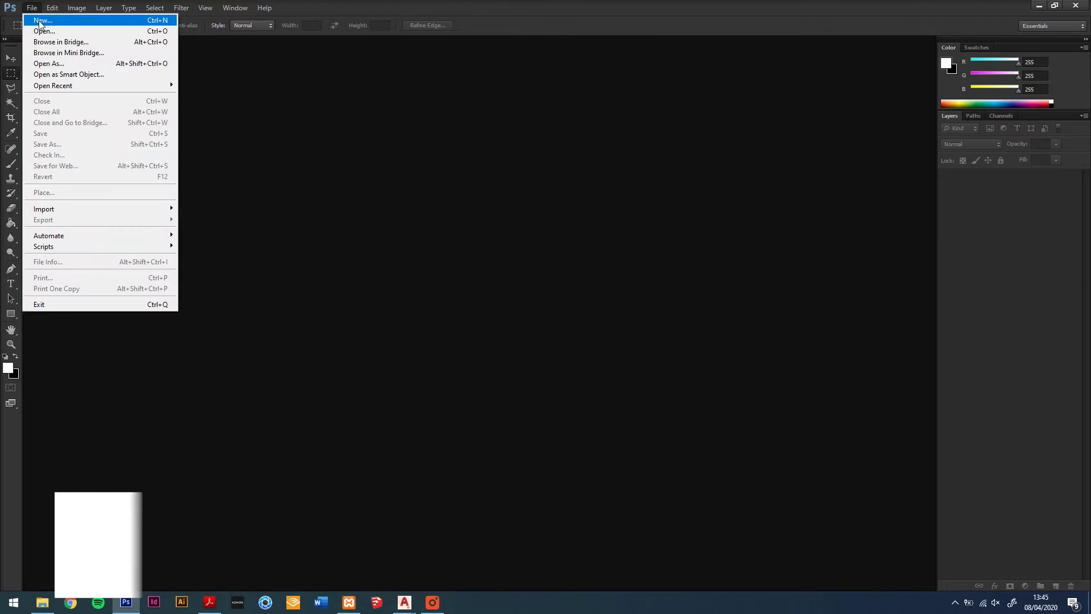
{"action": "left_click", "coordinate": [40, 20]}
{"action": "left_click", "coordinate": [424, 138]}
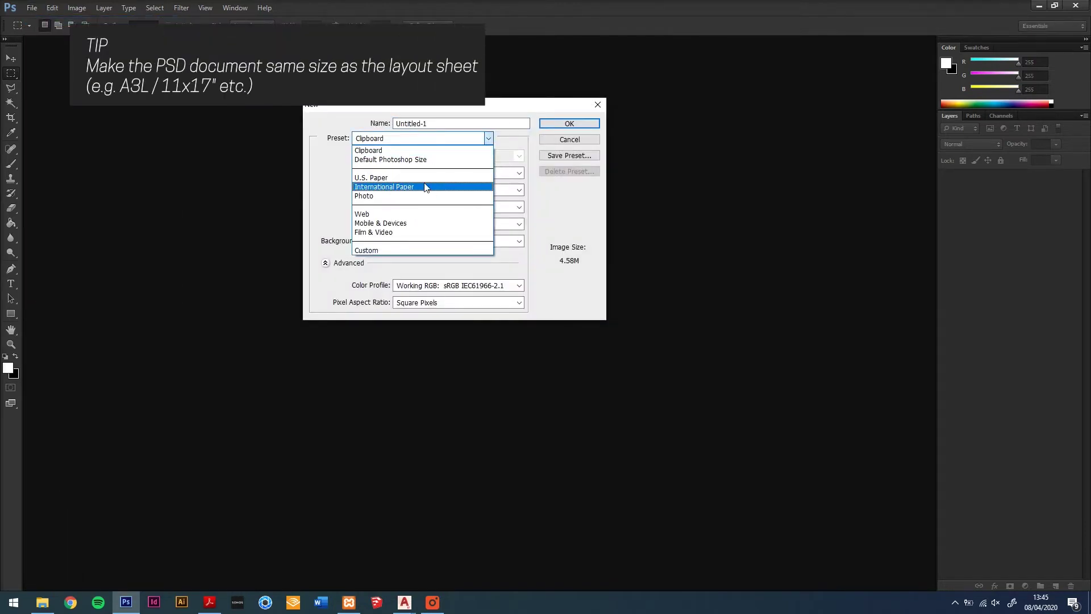
{"action": "left_click", "coordinate": [420, 187]}
{"action": "left_click", "coordinate": [420, 159]}
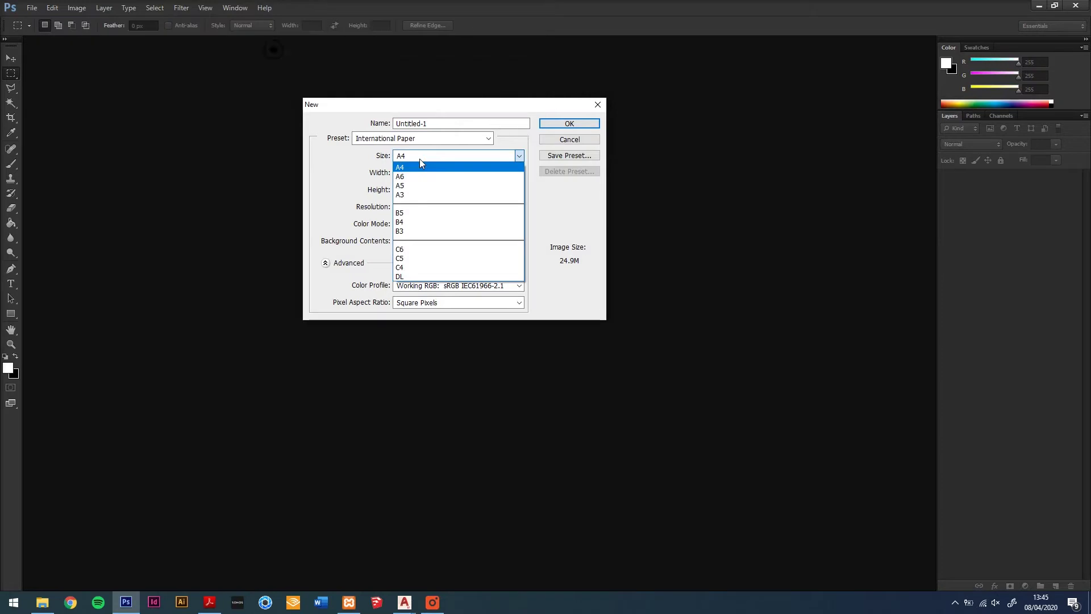
{"action": "left_click", "coordinate": [420, 194]}
{"action": "left_click", "coordinate": [558, 124]}
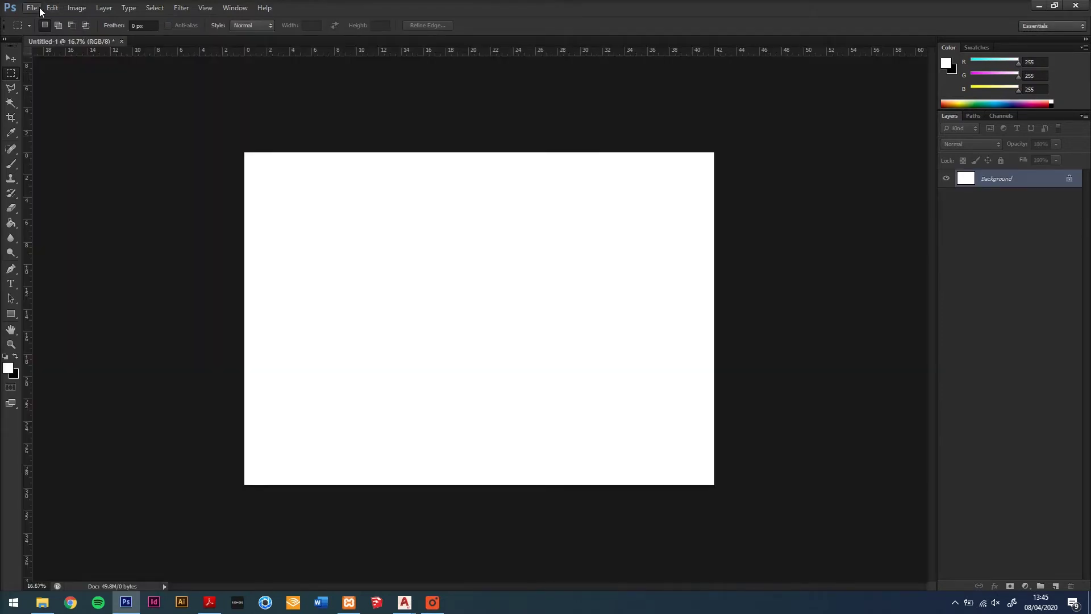
{"action": "left_click", "coordinate": [8, 60]}
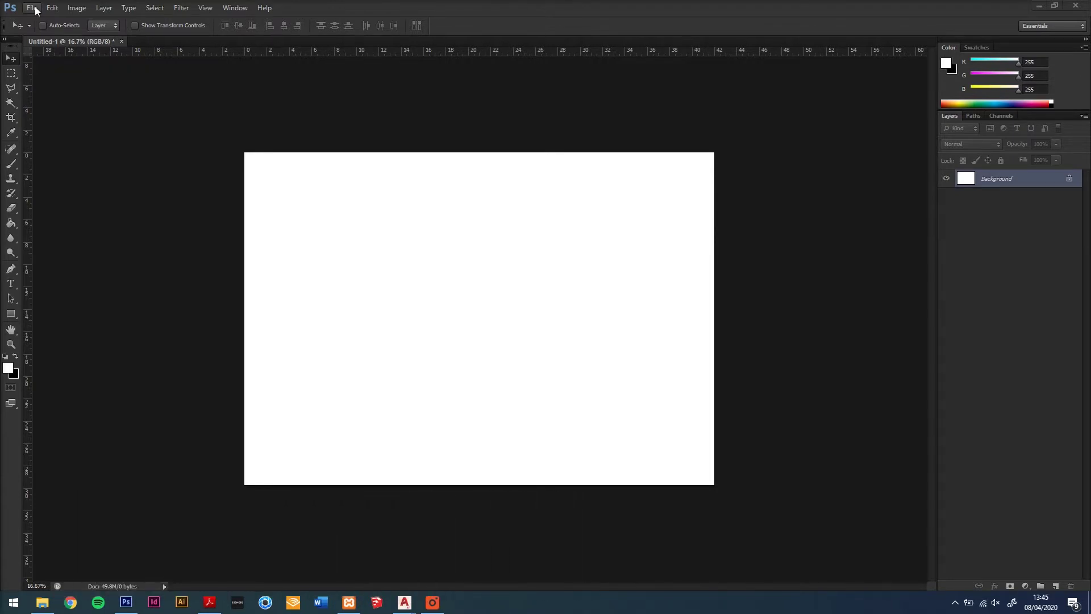
Place PLAN1 complete.pdf from the desktop into the A3 document
{"action": "left_click", "coordinate": [35, 10]}
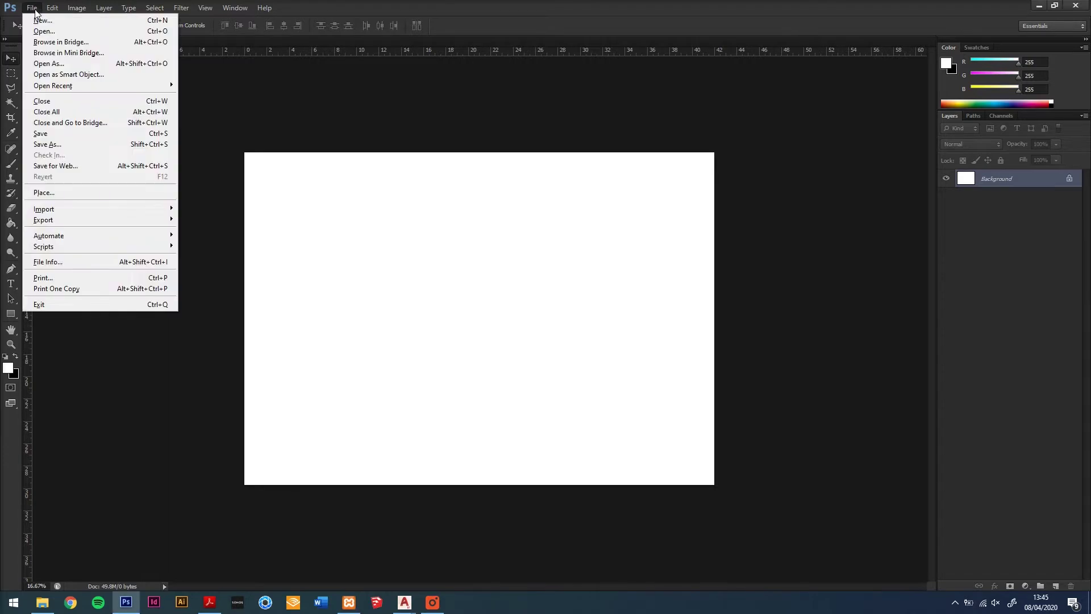
{"action": "left_click", "coordinate": [81, 195]}
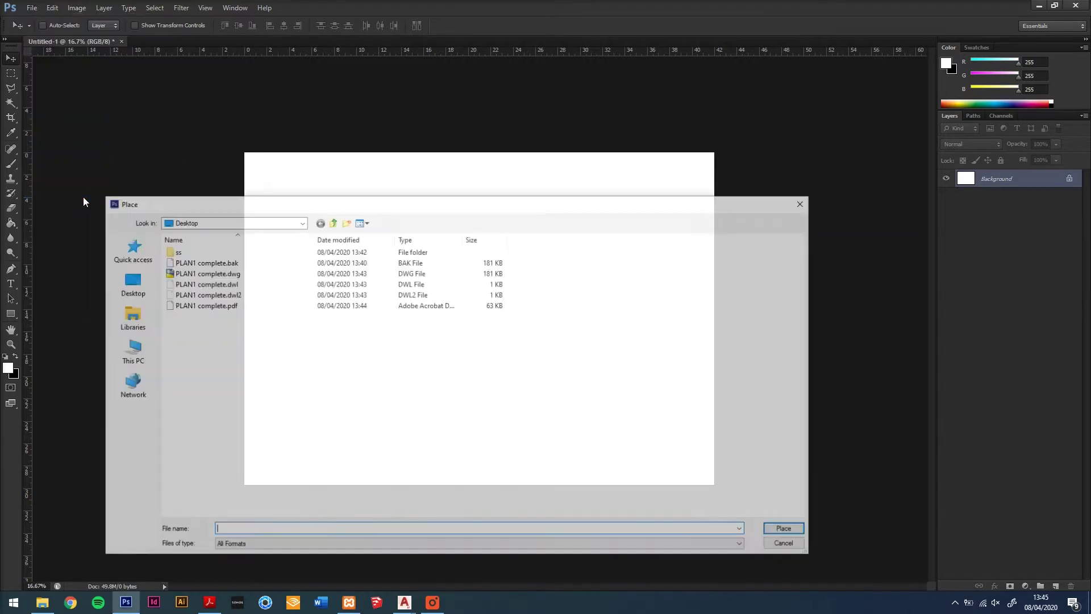
{"action": "left_click", "coordinate": [209, 309]}
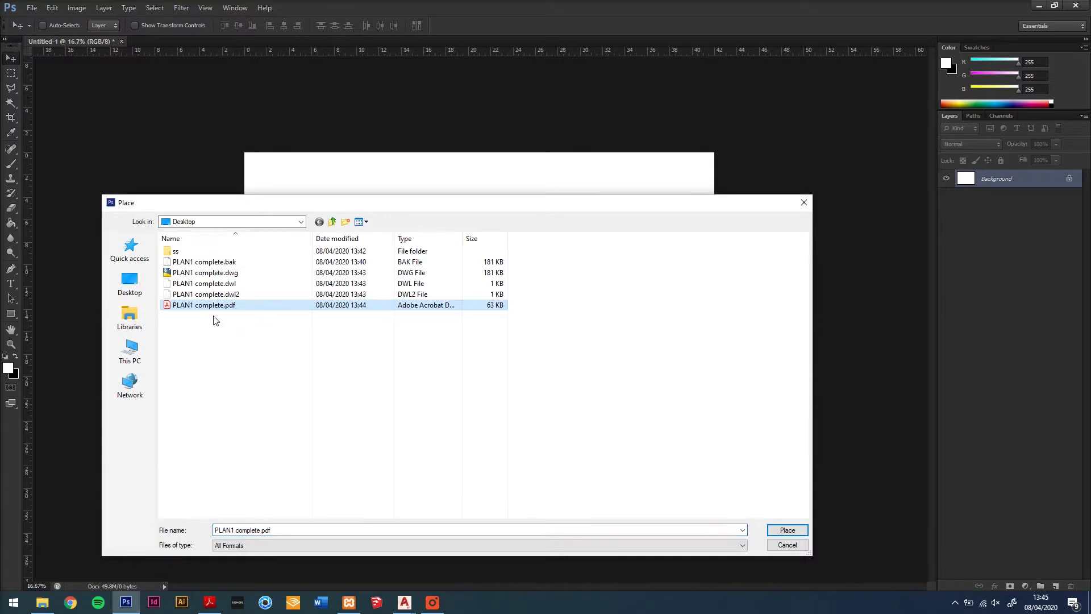
{"action": "left_click", "coordinate": [793, 534]}
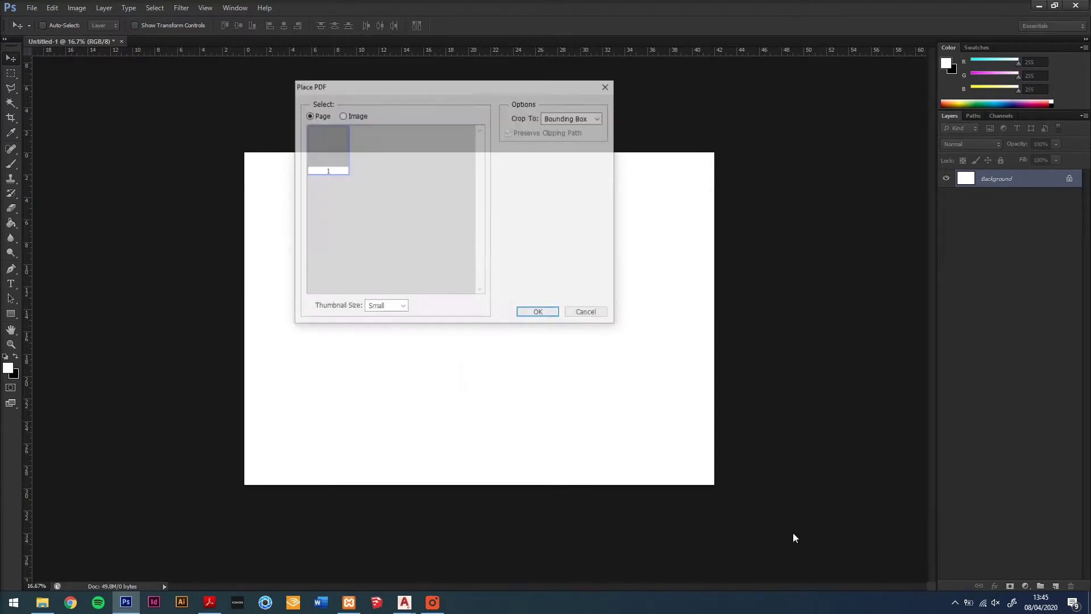
Crop the placed page to its Crop Box and commit it as the PLAN1 complete layer
{"action": "left_click", "coordinate": [570, 118]}
{"action": "left_click", "coordinate": [587, 157]}
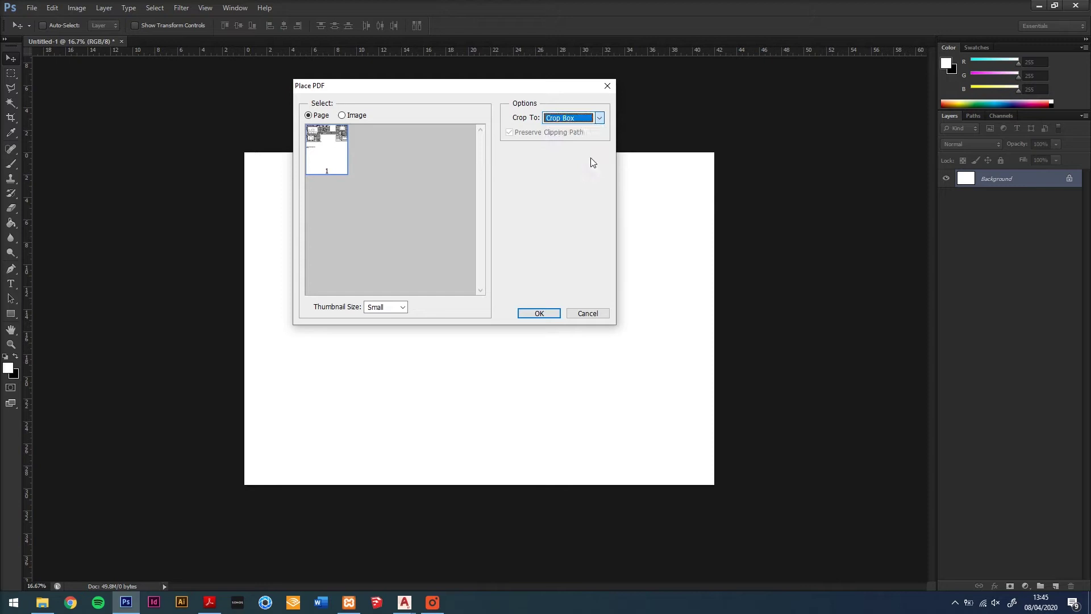
{"action": "left_click", "coordinate": [536, 313]}
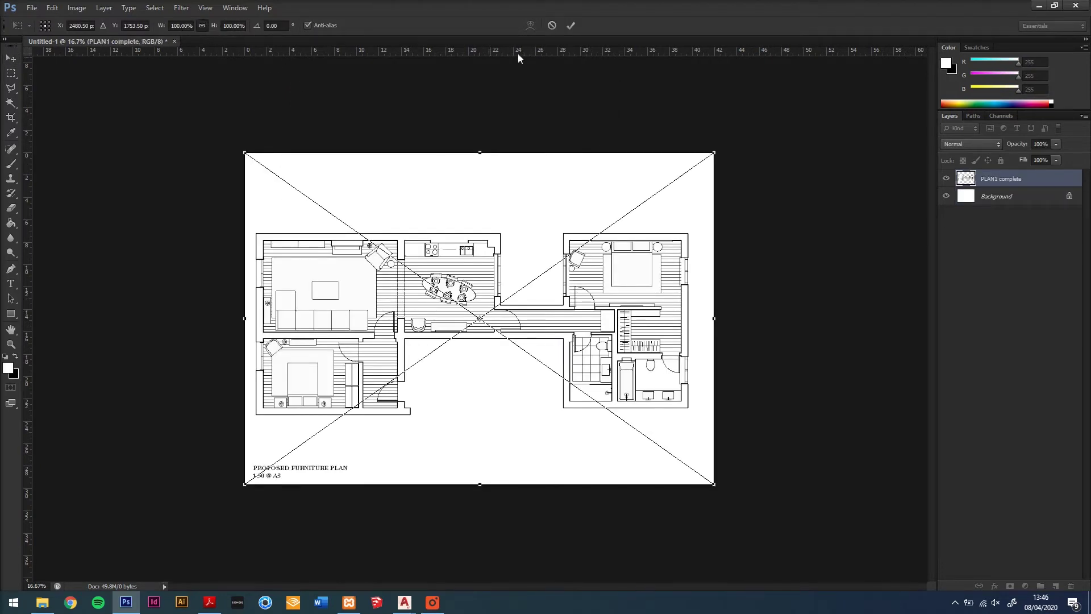
{"action": "left_click", "coordinate": [570, 25]}
{"action": "scroll", "coordinate": [325, 288], "scroll_direction": "up", "scroll_amount": 2}
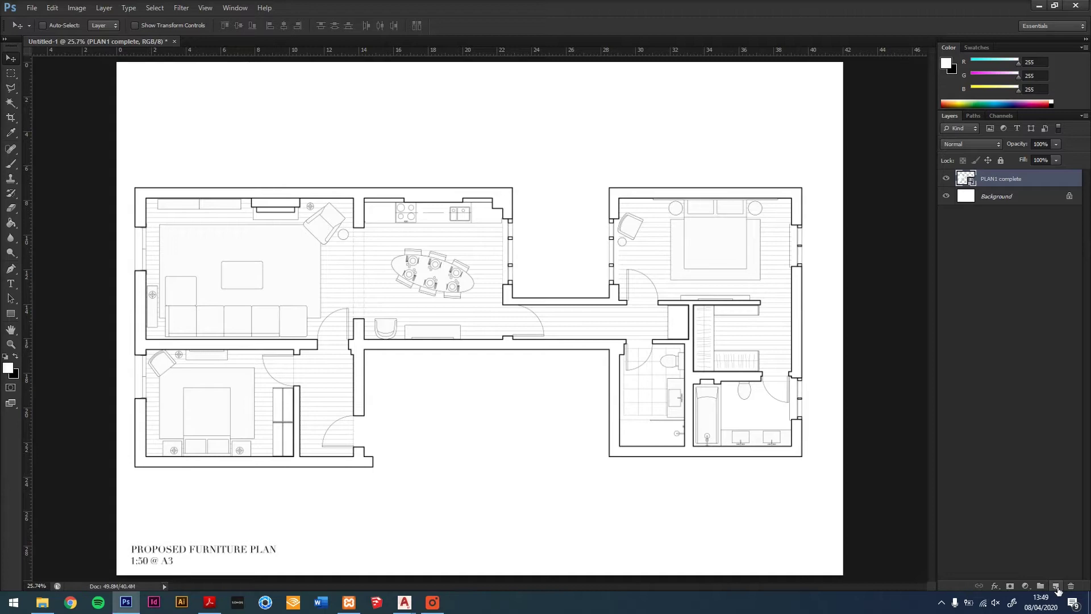
Add a new empty layer and name it WALLS HATCH
{"action": "left_click", "coordinate": [1057, 590]}
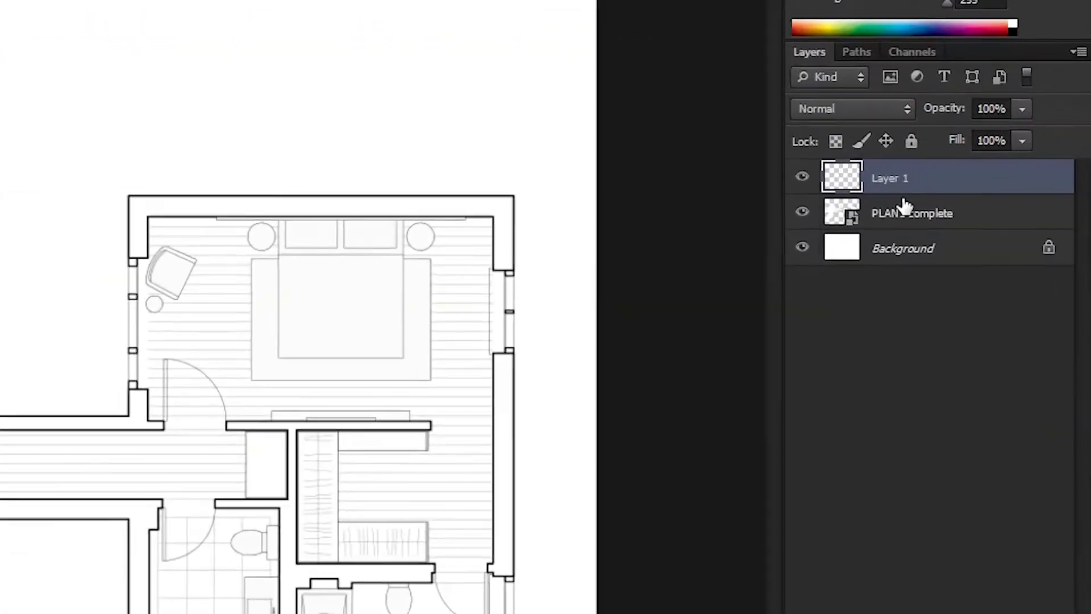
{"action": "double_click", "coordinate": [990, 178]}
{"action": "type", "text": "WALLS HAR"}
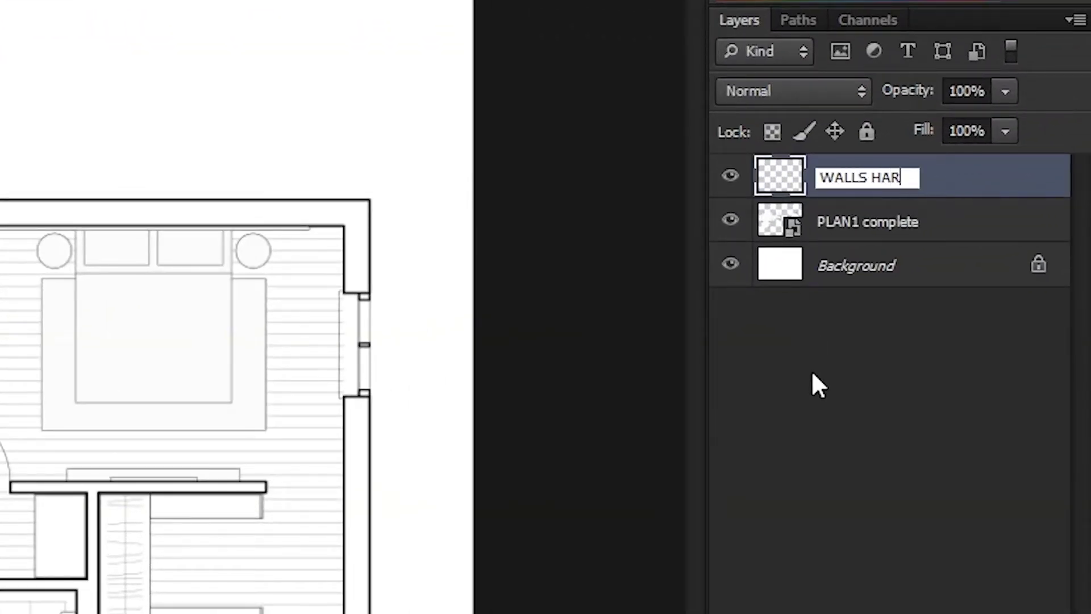
{"action": "key", "text": "BackSpace"}
{"action": "type", "text": "TCH"}
{"action": "key", "text": "Return"}
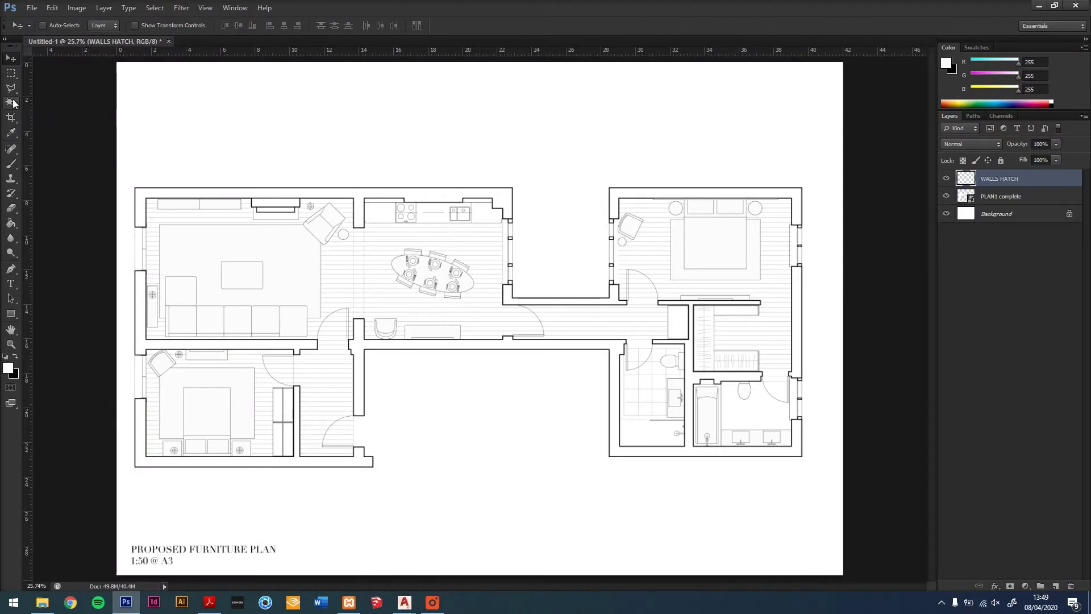
Magic Wand select all the plan's wall segments, sampling all layers
{"action": "left_click", "coordinate": [12, 103]}
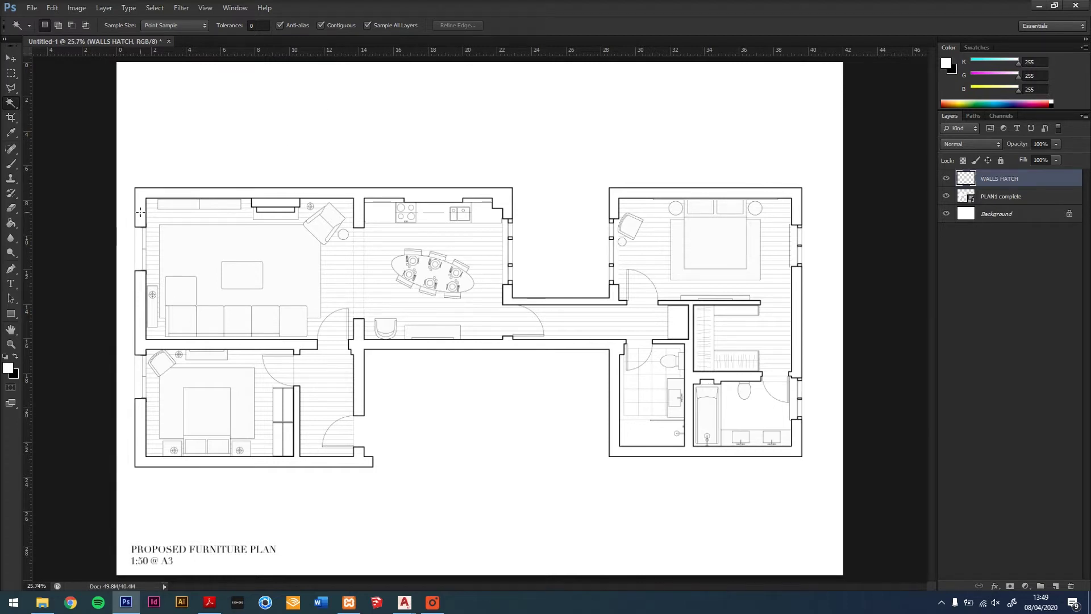
{"action": "left_click", "coordinate": [140, 213]}
{"action": "left_click", "coordinate": [140, 404], "text": "shift"}
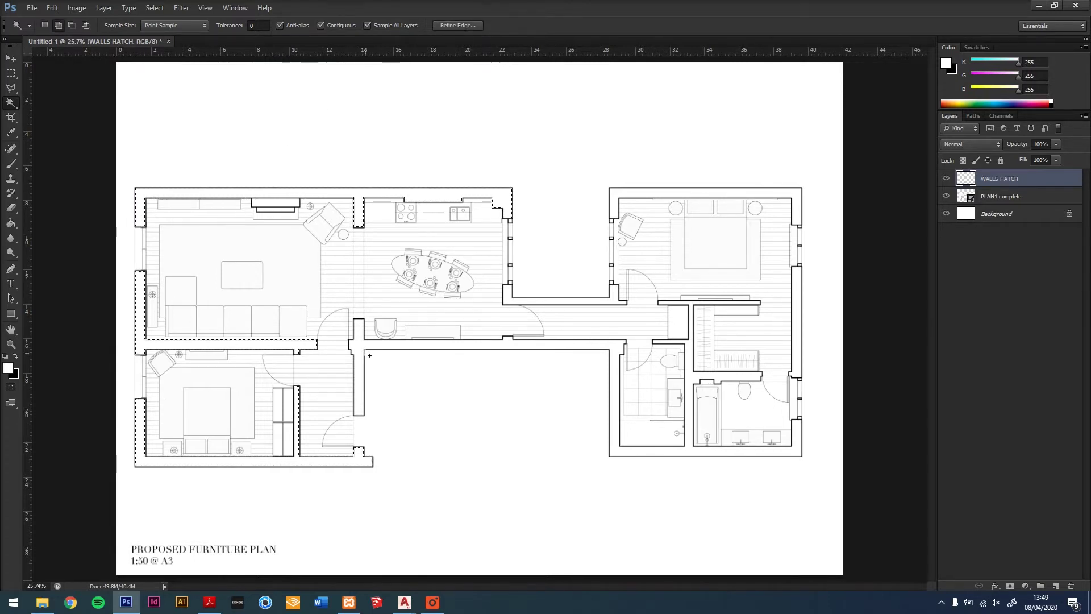
{"action": "left_click", "coordinate": [615, 313], "text": "shift"}
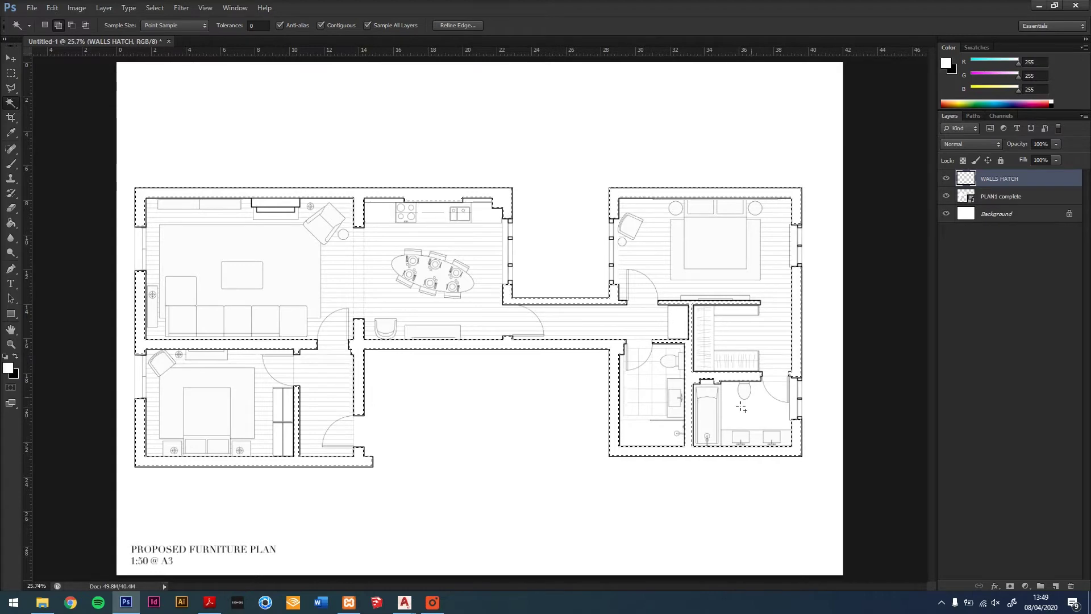
Set the foreground to black, bucket-fill the selected walls, then clear the selection
{"action": "key", "text": "g"}
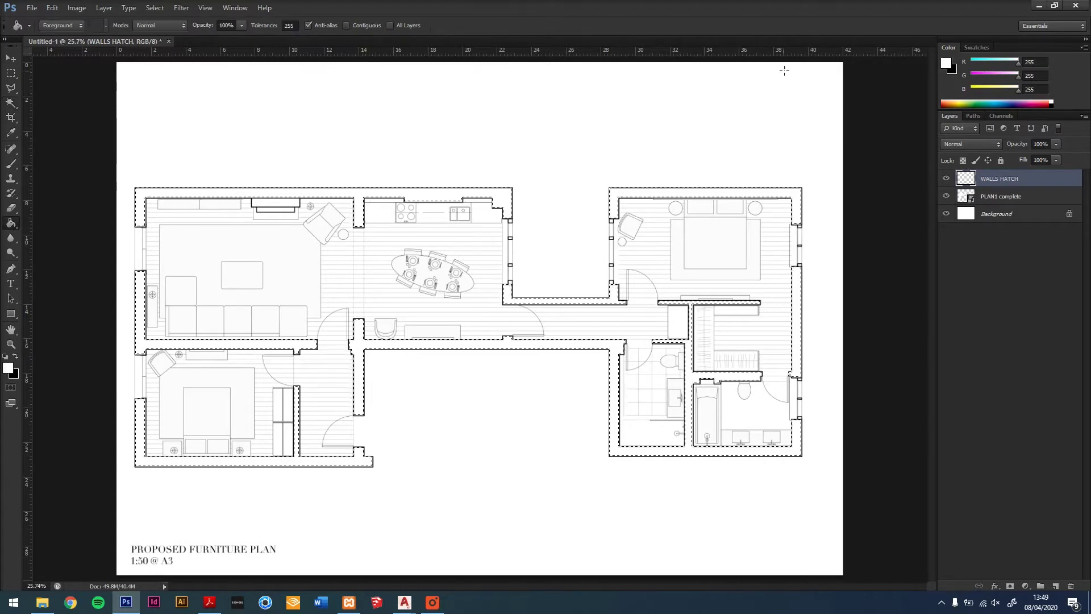
{"action": "left_click", "coordinate": [9, 369]}
{"action": "left_click", "coordinate": [704, 367]}
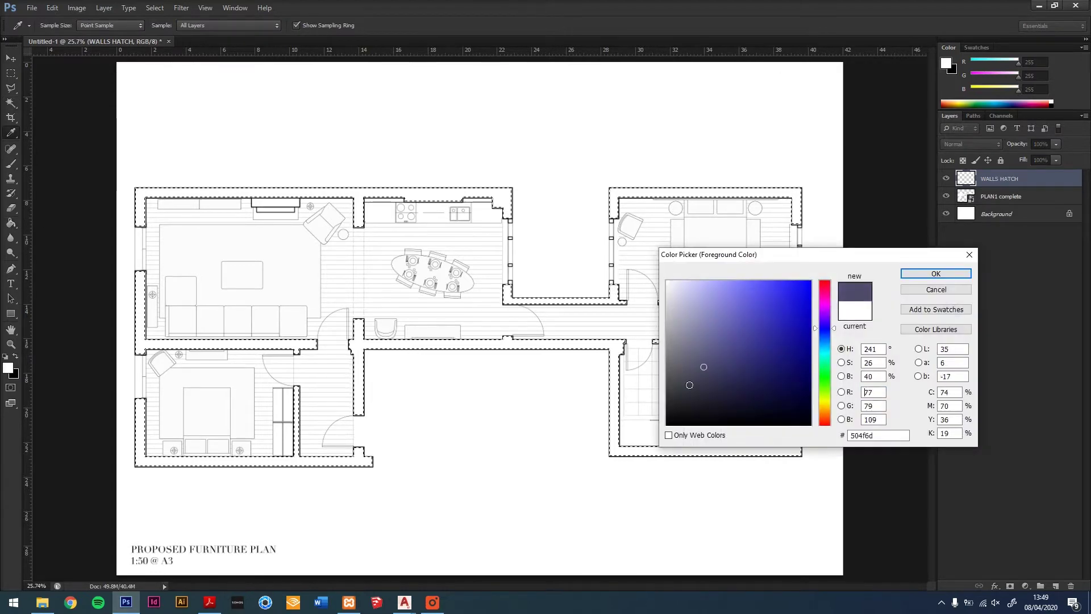
{"action": "left_click_drag", "start_coordinate": [689, 385], "coordinate": [674, 423]}
{"action": "key", "text": "Return"}
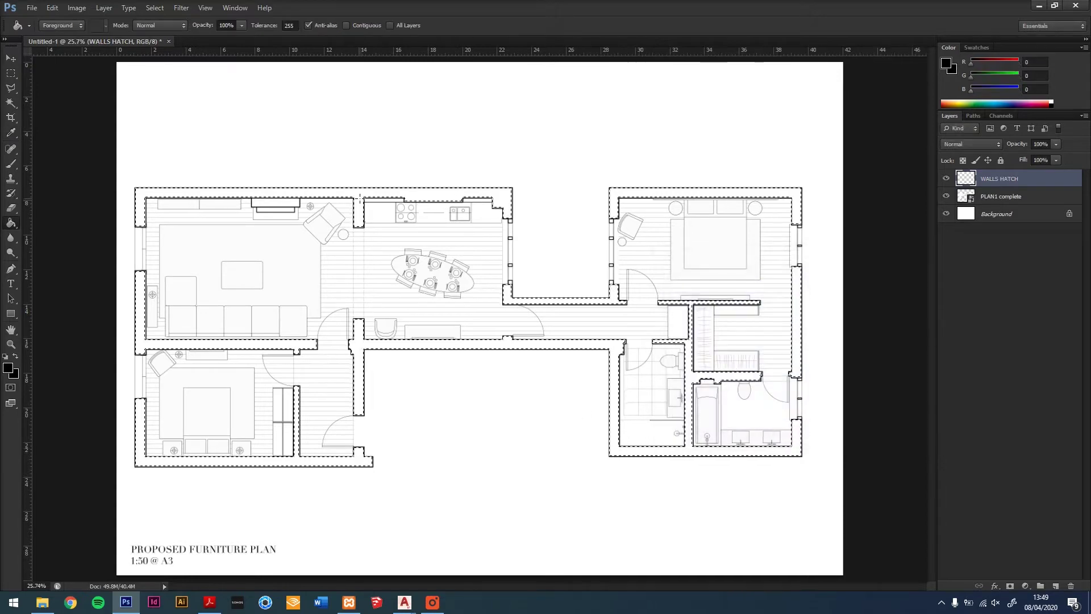
{"action": "left_click", "coordinate": [360, 198]}
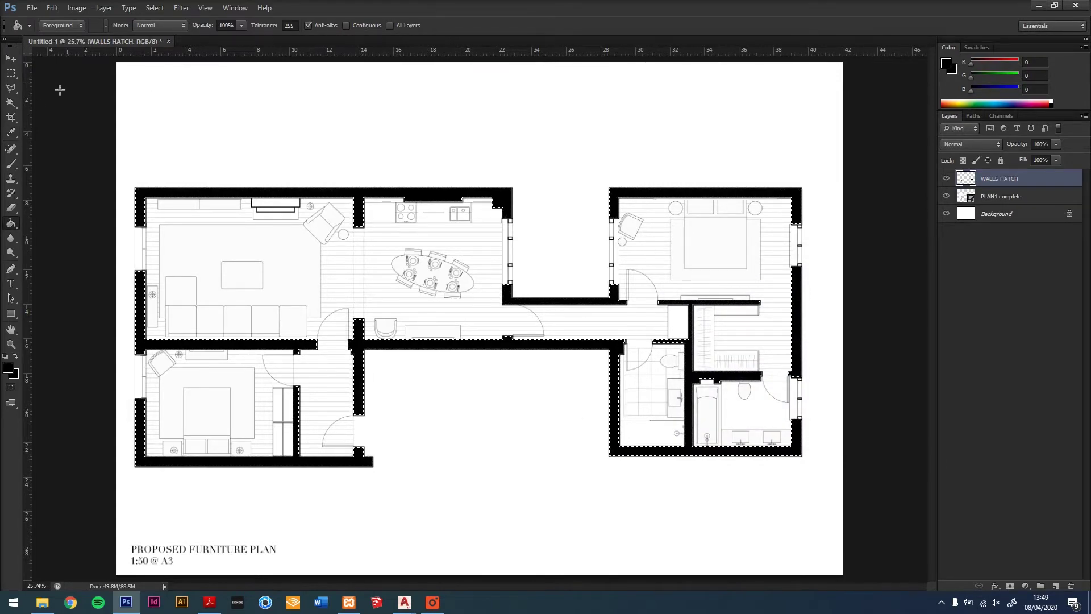
{"action": "left_click", "coordinate": [11, 73]}
{"action": "left_click", "coordinate": [395, 146]}
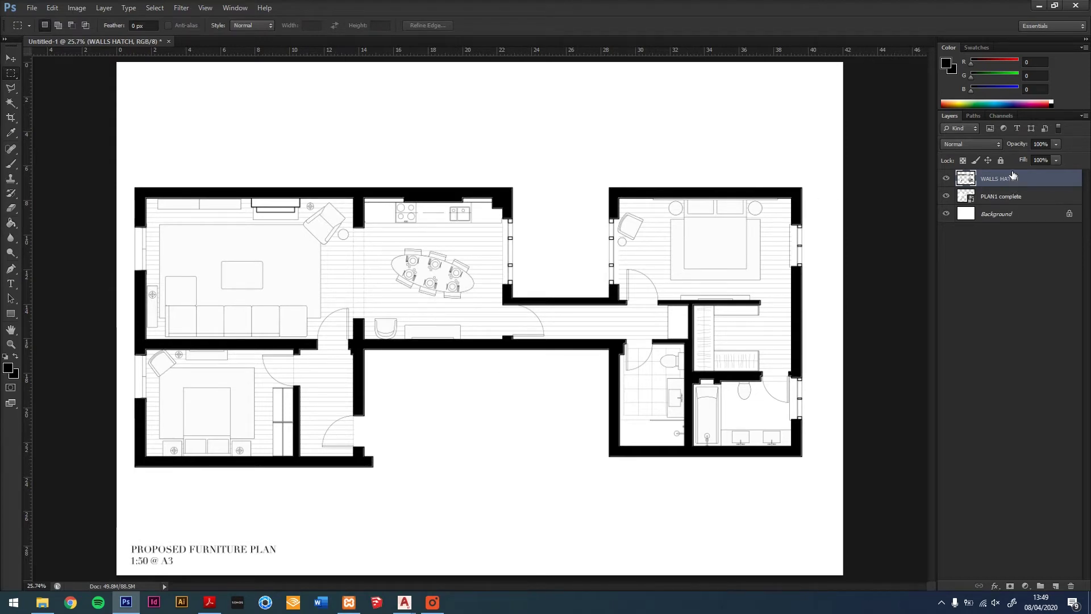
Add a Colour Overlay layer style to WALLS HATCH
{"action": "right_click", "coordinate": [1012, 176]}
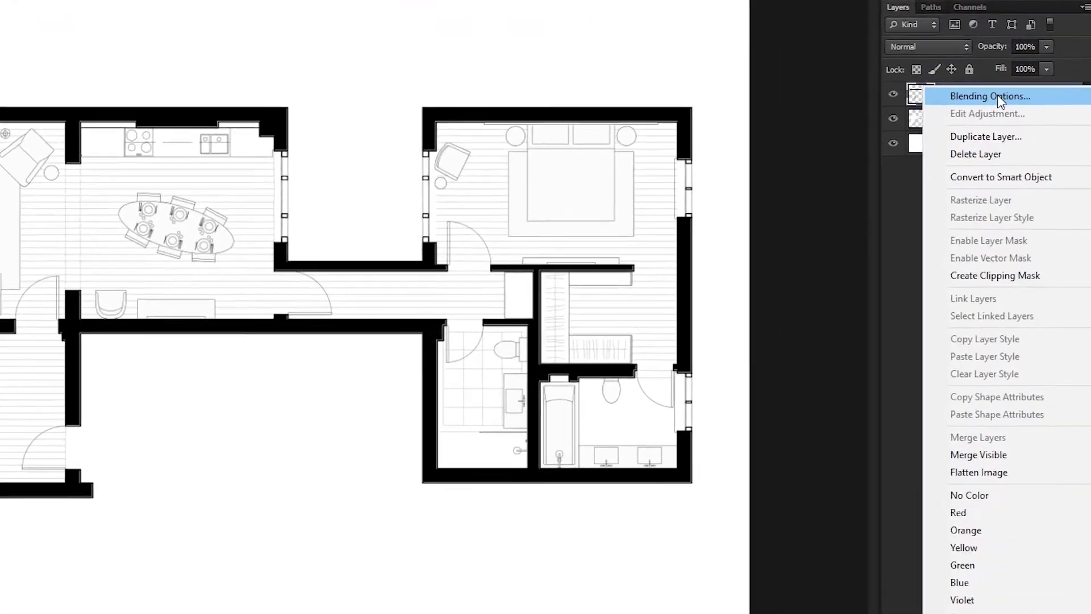
{"action": "left_click", "coordinate": [990, 71]}
{"action": "double_click", "coordinate": [900, 79]}
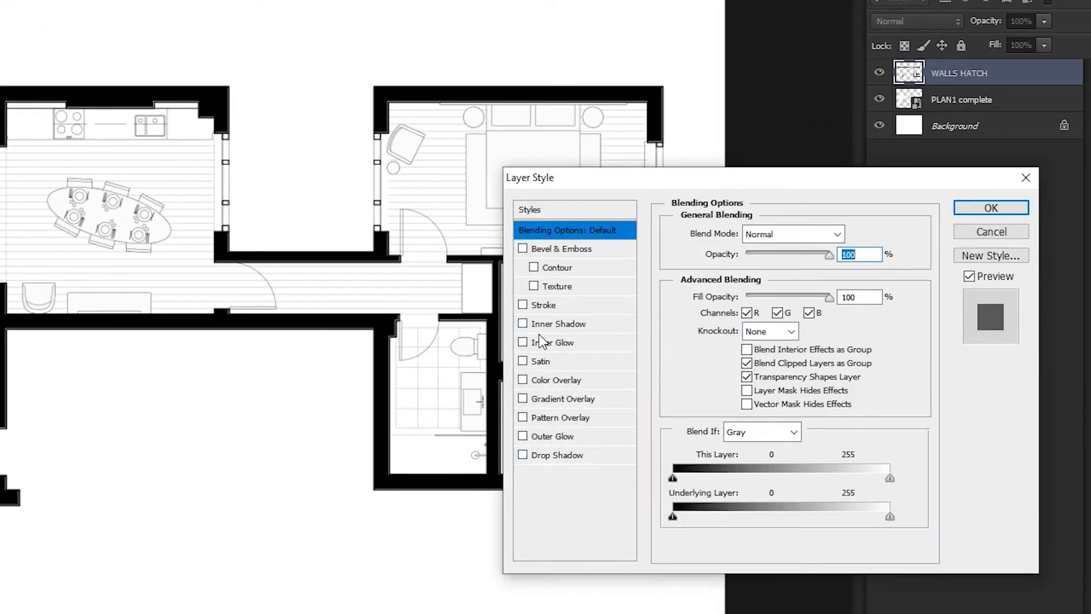
{"action": "left_click", "coordinate": [543, 381]}
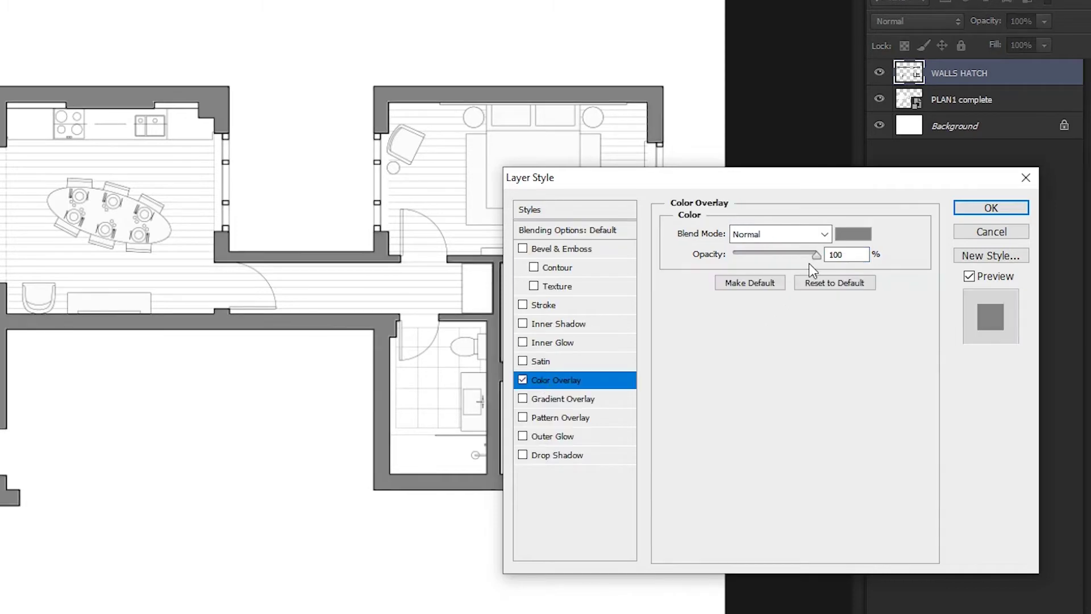
{"action": "left_click", "coordinate": [847, 235]}
Set the overlay colour to mid-grey 878787 and apply it to the wall hatch
{"action": "left_click", "coordinate": [477, 382]}
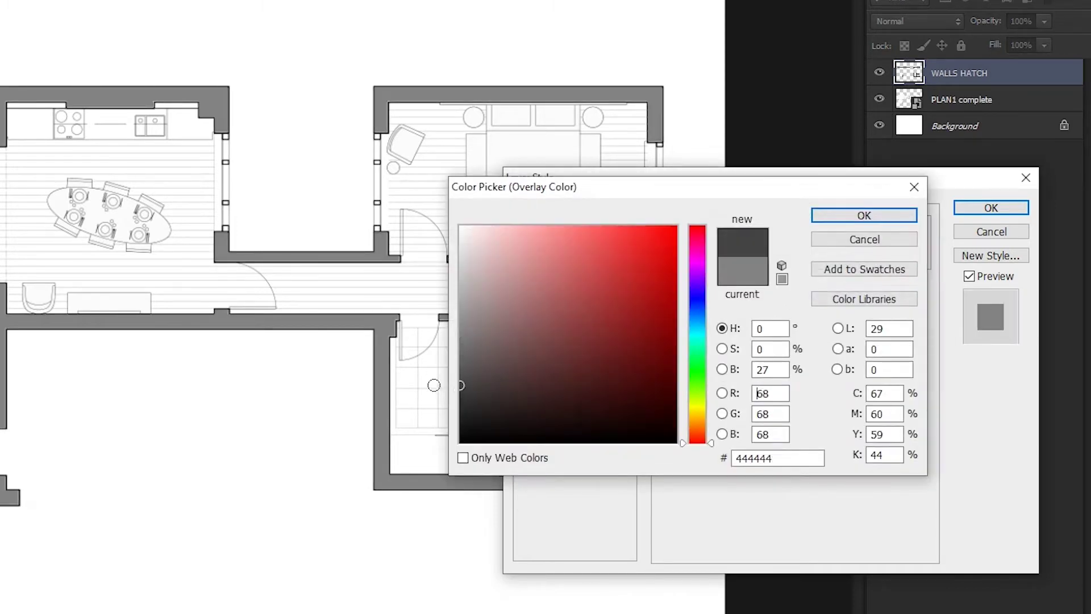
{"action": "left_click", "coordinate": [473, 411]}
{"action": "left_click_drag", "start_coordinate": [474, 410], "coordinate": [439, 328]}
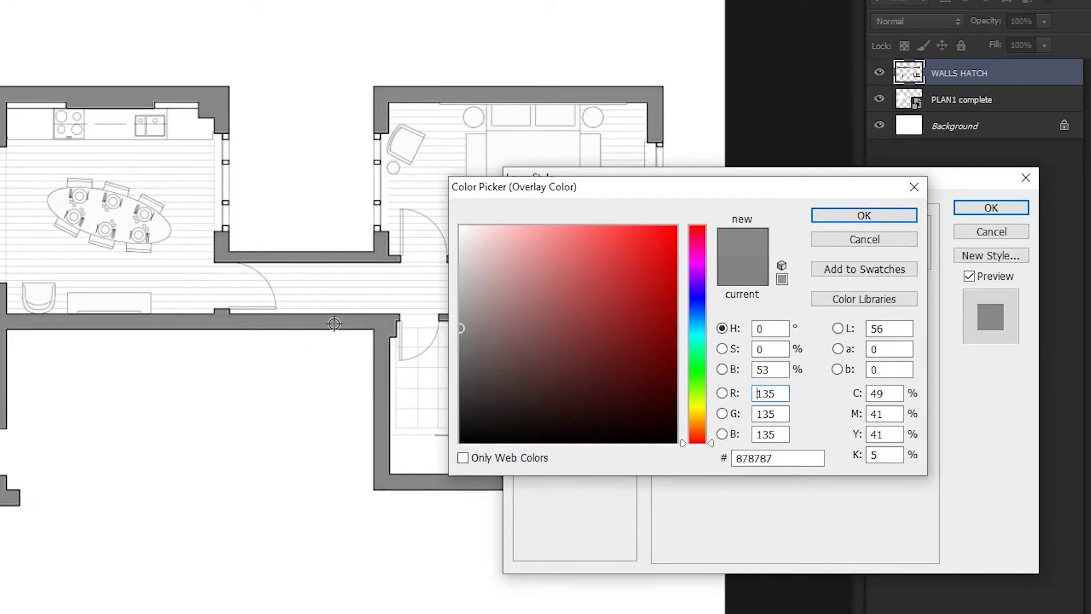
{"action": "left_click", "coordinate": [863, 215]}
{"action": "left_click", "coordinate": [990, 208]}
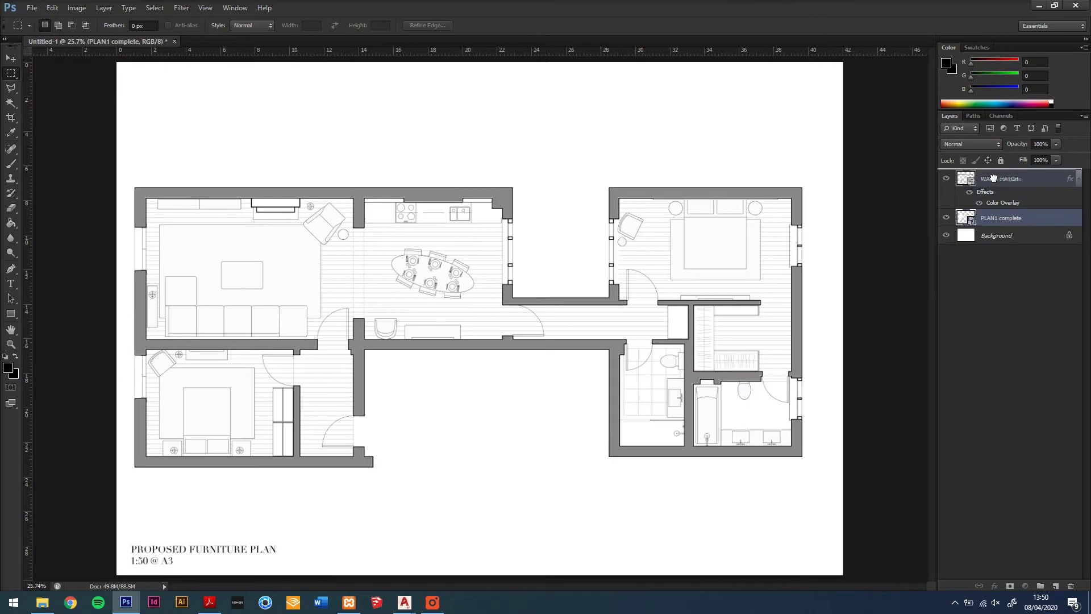
Move PLAN1 complete above WALLS HATCH in the layer stack
{"action": "left_click_drag", "start_coordinate": [1000, 217], "coordinate": [1001, 199]}
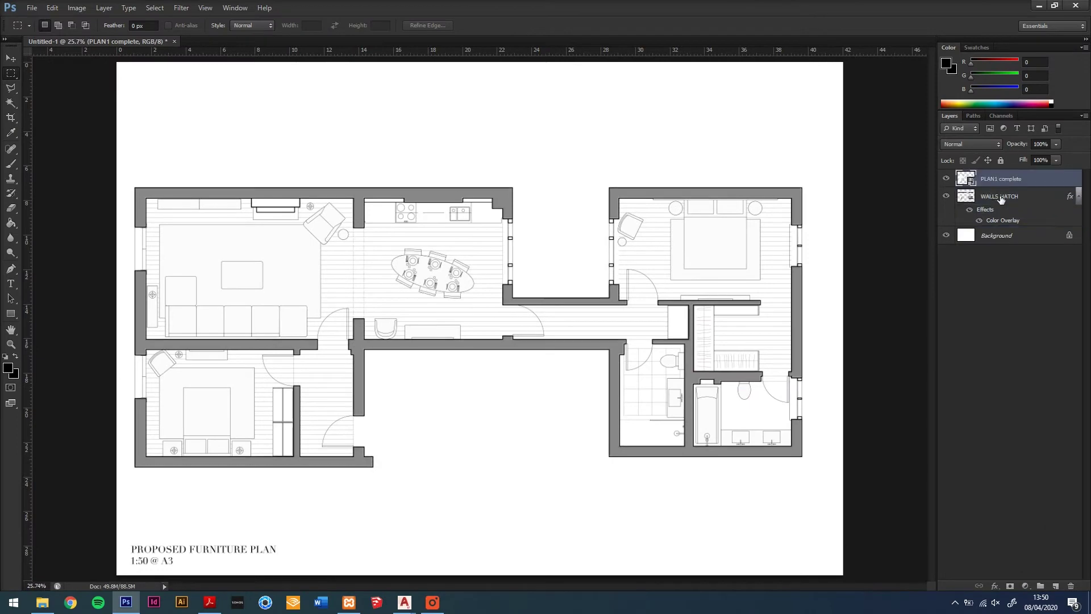
{"action": "key", "text": "w"}
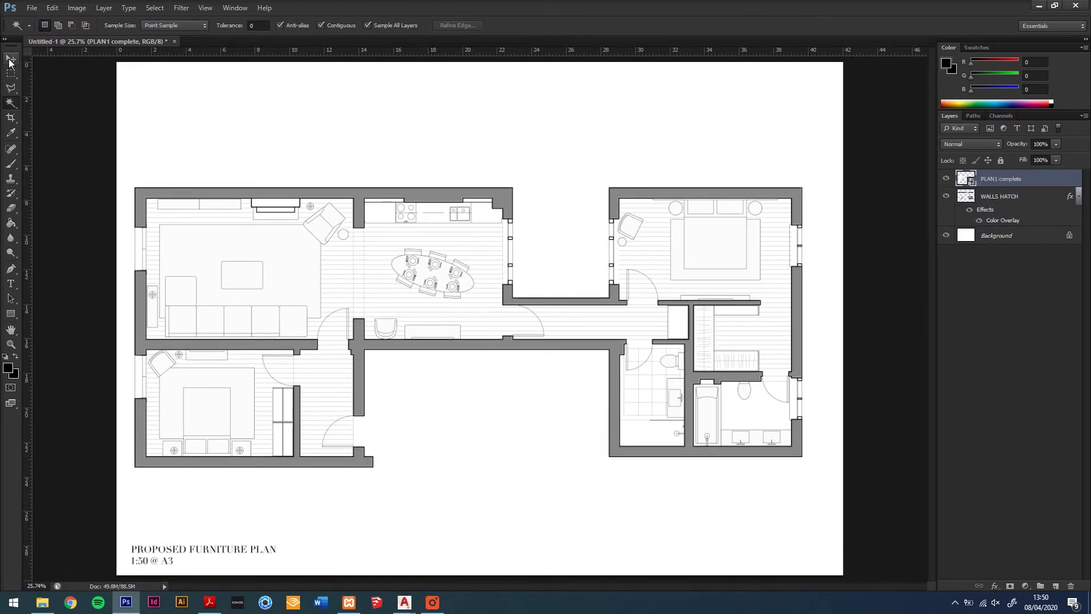
{"action": "left_click", "coordinate": [10, 61]}
Place WOOD FLOORING.JPG from the FLOORPLAN TEXTURES folder into the plan
{"action": "left_click", "coordinate": [31, 7]}
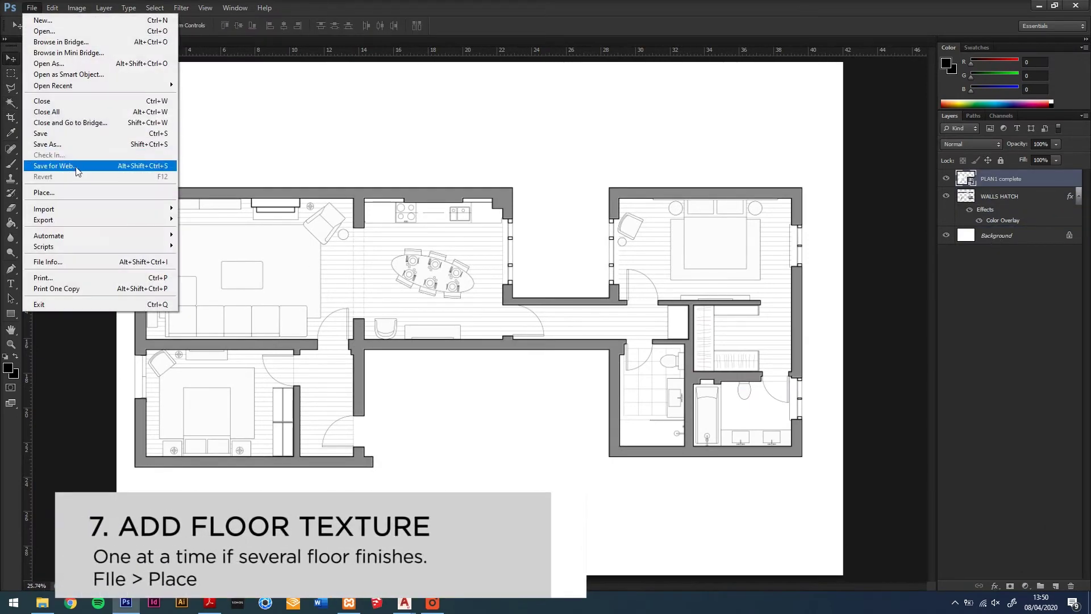
{"action": "left_click", "coordinate": [81, 191]}
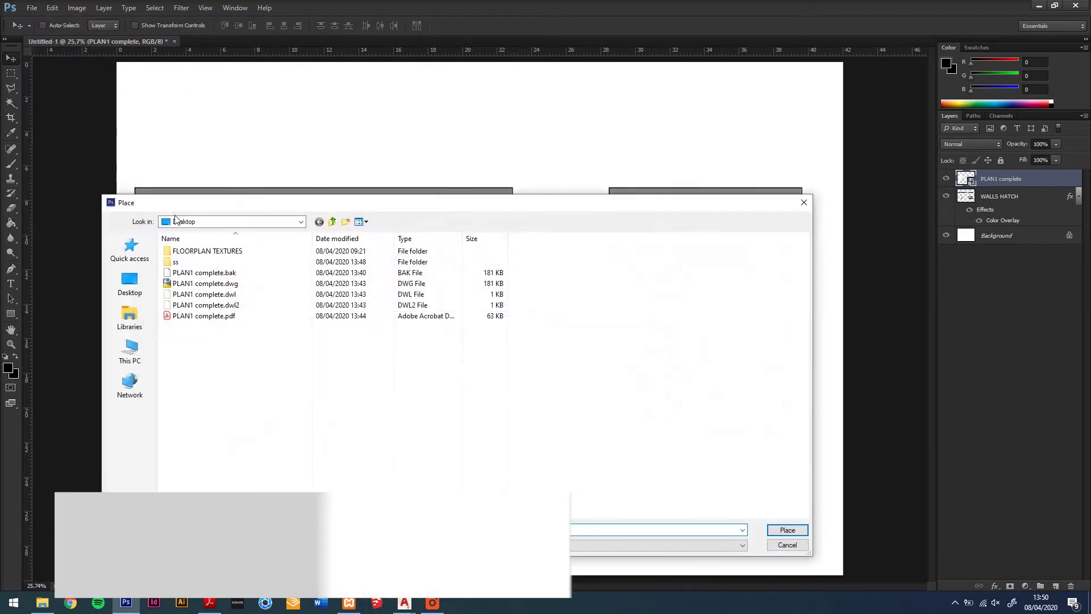
{"action": "double_click", "coordinate": [197, 250]}
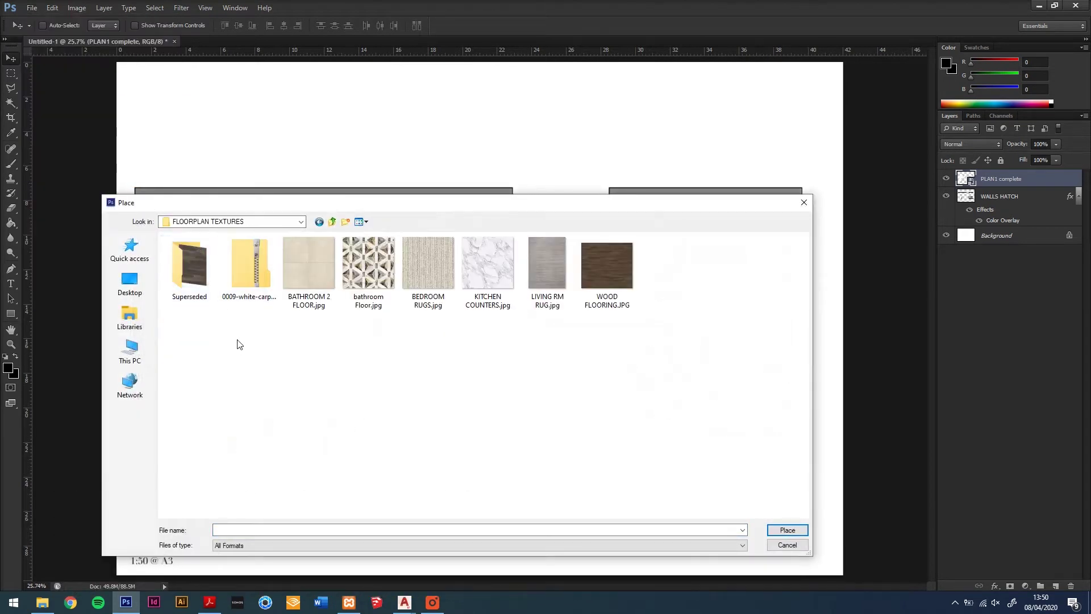
{"action": "left_click", "coordinate": [603, 271]}
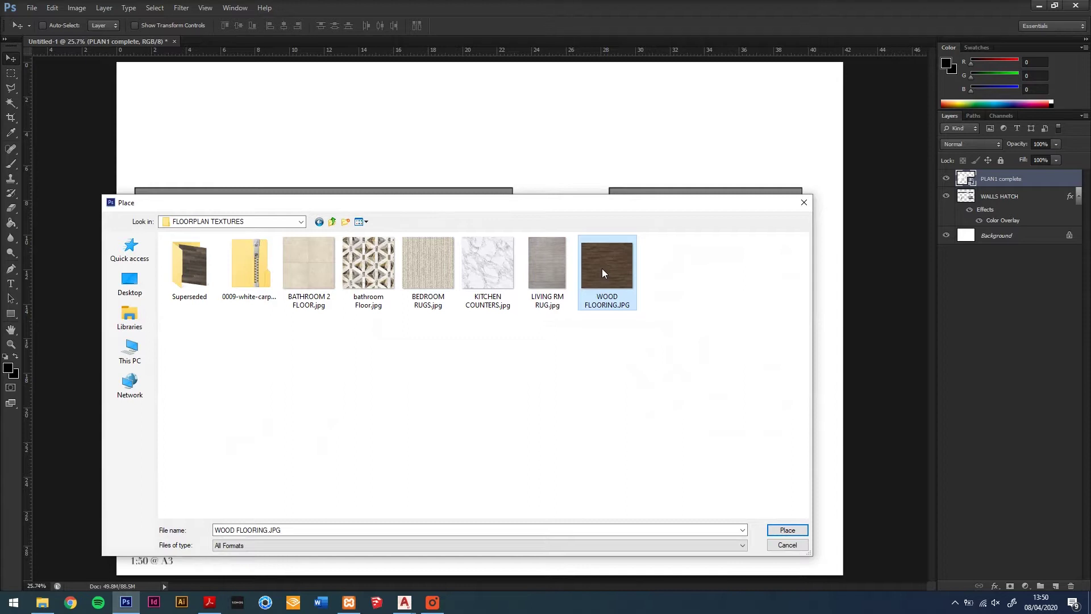
{"action": "double_click", "coordinate": [603, 272]}
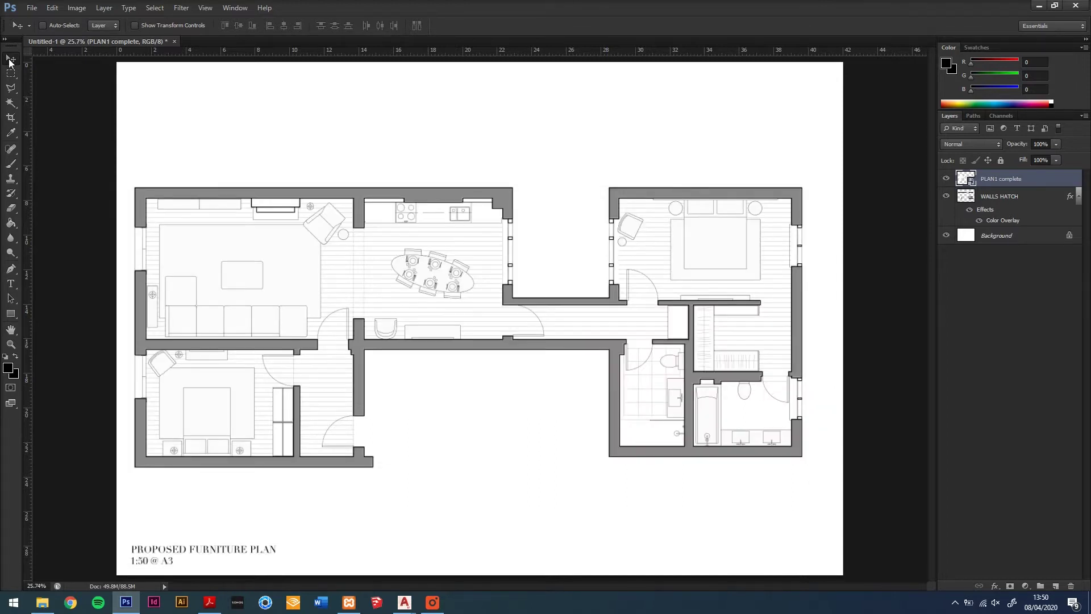
Reopen the Place dialog at the FLOORPLAN TEXTURES folder
{"action": "left_click", "coordinate": [31, 8]}
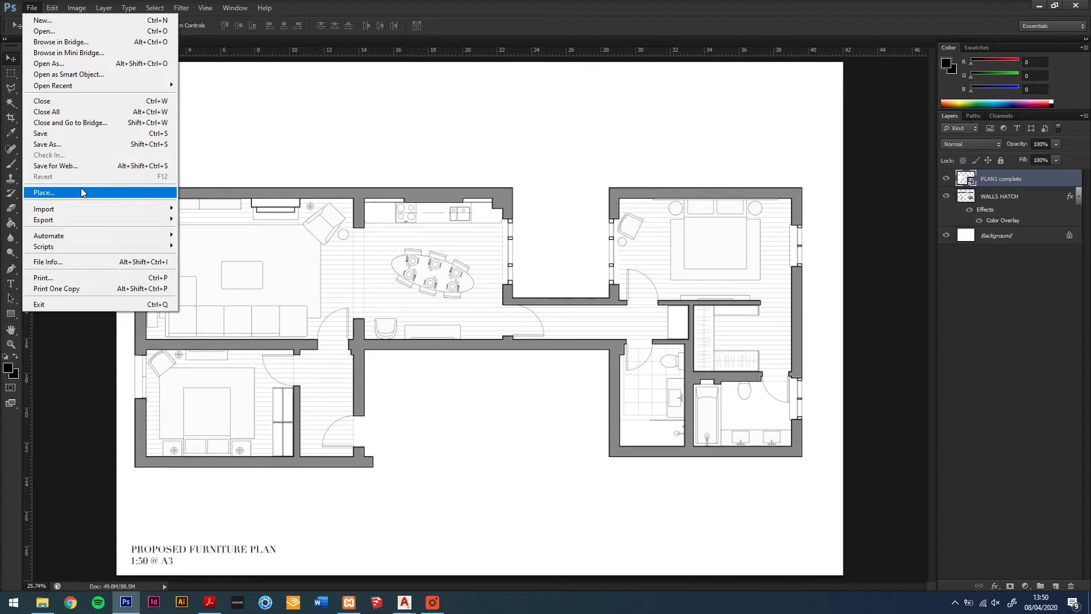
{"action": "left_click", "coordinate": [81, 191]}
{"action": "double_click", "coordinate": [195, 248]}
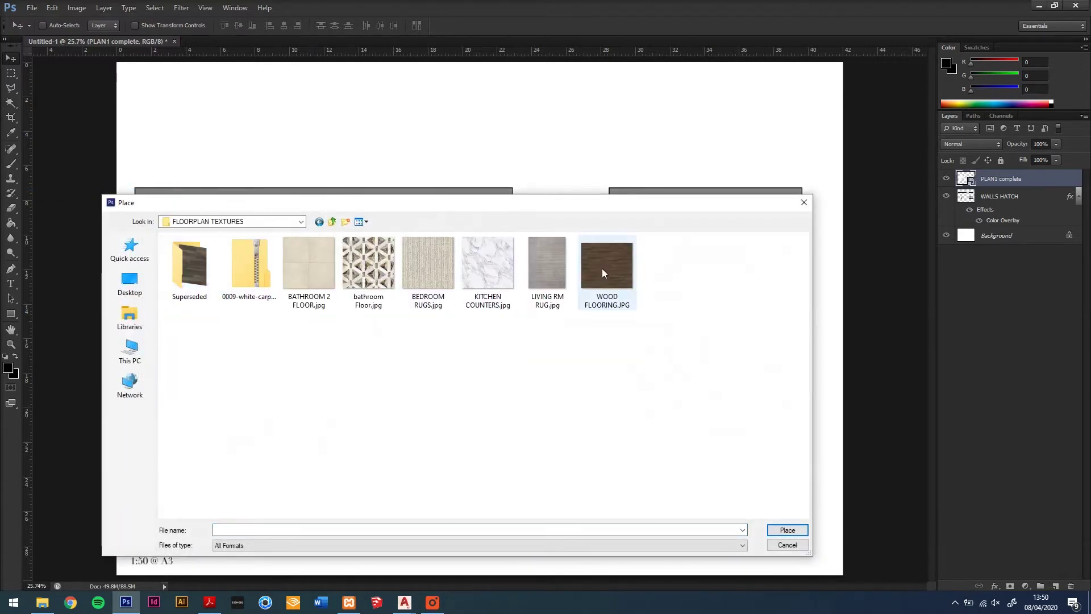
Place the wood texture, scale it to the drawn floorboards and set it in the upper-left living room corner
{"action": "double_click", "coordinate": [602, 268]}
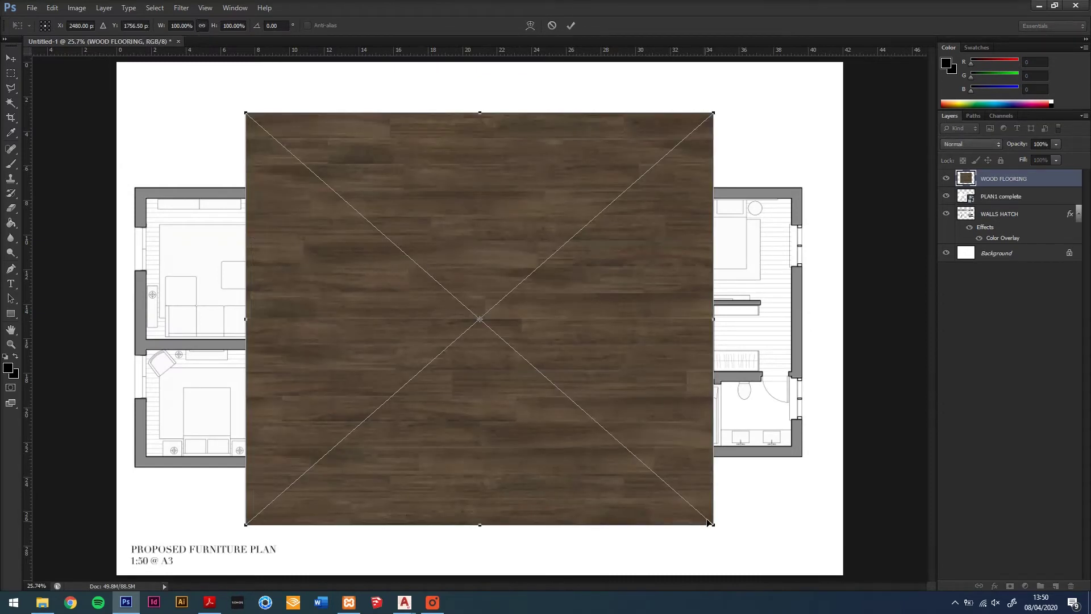
{"action": "left_click_drag", "start_coordinate": [714, 526], "coordinate": [356, 212]}
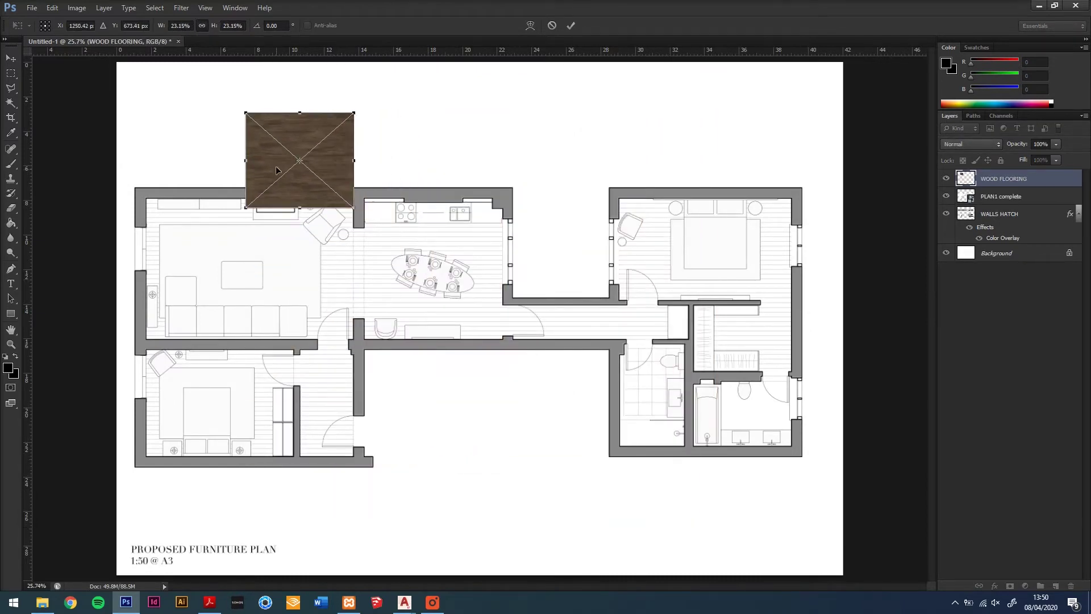
{"action": "mouse_move", "coordinate": [279, 176]}
{"action": "left_mouse_down"}
{"action": "mouse_move", "coordinate": [363, 269]}
{"action": "mouse_move", "coordinate": [412, 247]}
{"action": "mouse_move", "coordinate": [595, 338]}
{"action": "left_mouse_up"}
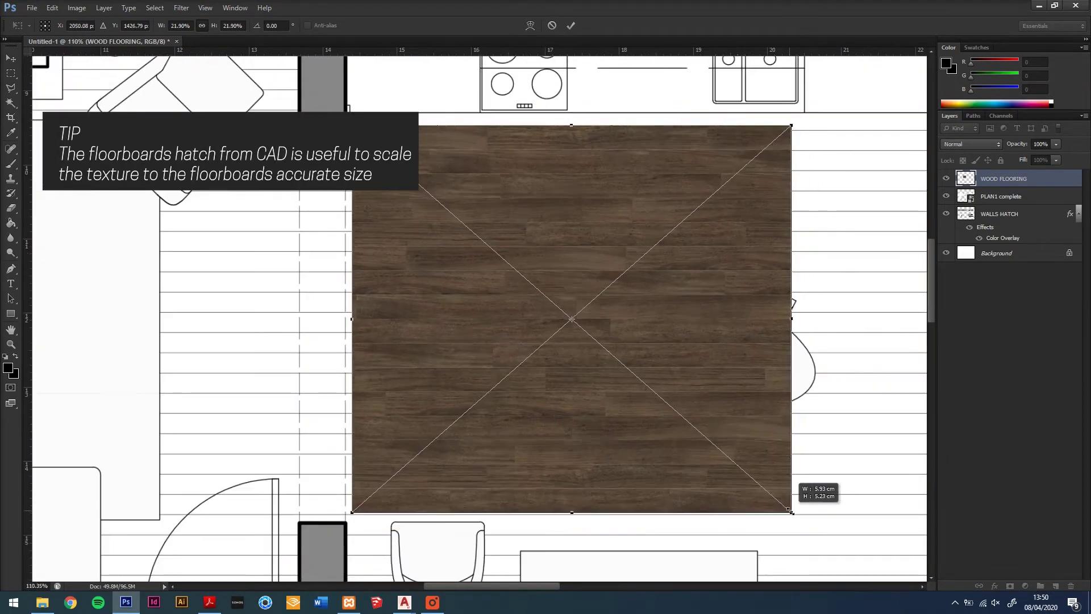
{"action": "left_click_drag", "start_coordinate": [739, 470], "coordinate": [727, 456]}
{"action": "key", "text": "Return"}
{"action": "scroll", "coordinate": [728, 319], "scroll_direction": "down", "scroll_amount": 3}
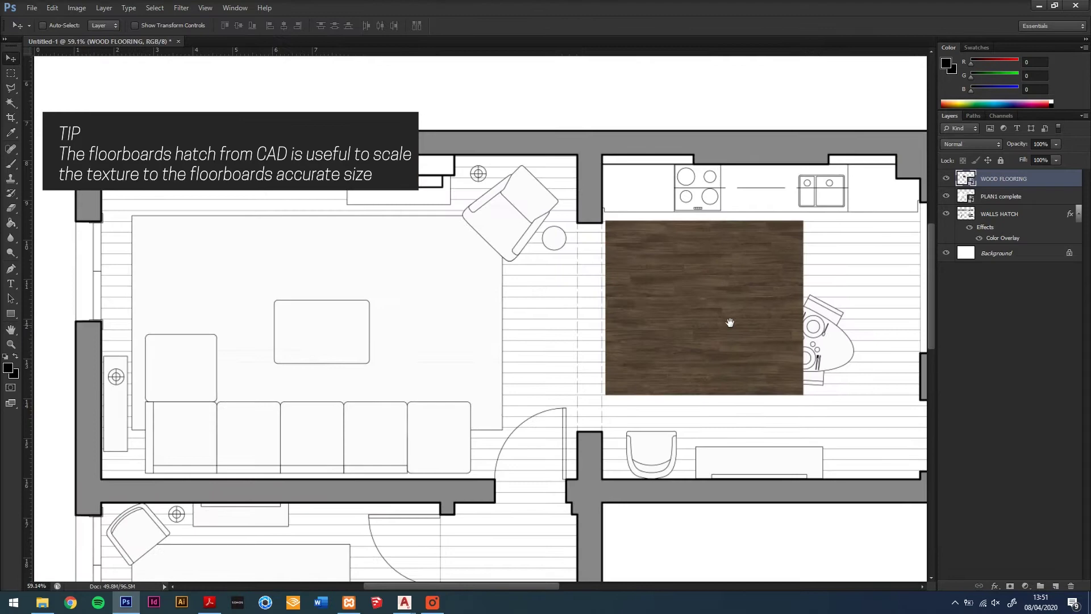
{"action": "left_click_drag", "start_coordinate": [729, 319], "coordinate": [217, 224]}
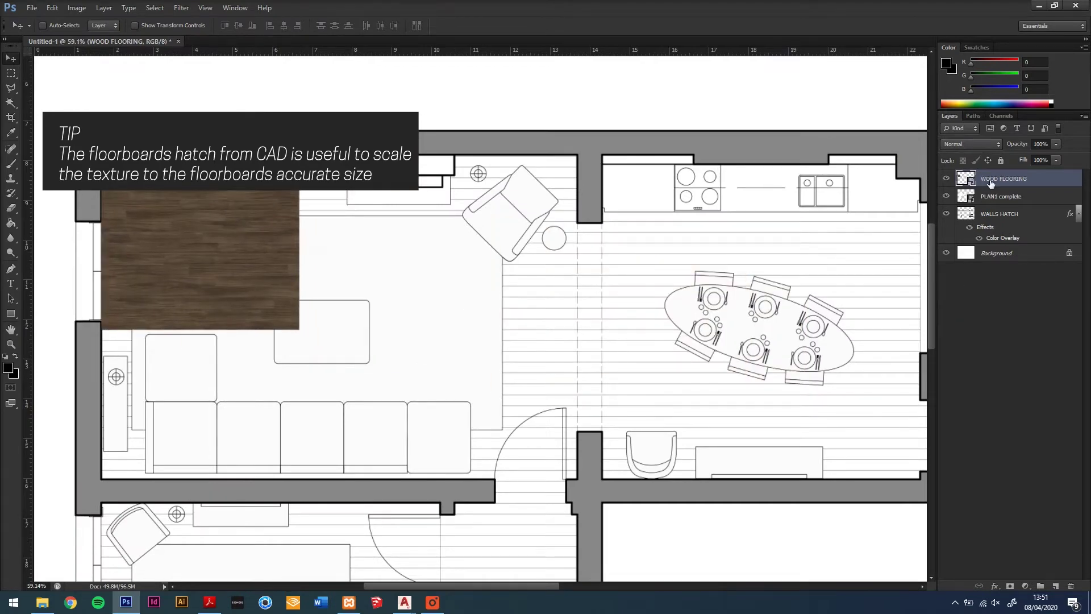
Duplicate the tile across to the right and merge the copies into one floor band
{"action": "left_click_drag", "start_coordinate": [990, 183], "coordinate": [1041, 587]}
{"action": "key", "text": "ctrl+t"}
{"action": "left_click_drag", "start_coordinate": [230, 226], "coordinate": [428, 226]}
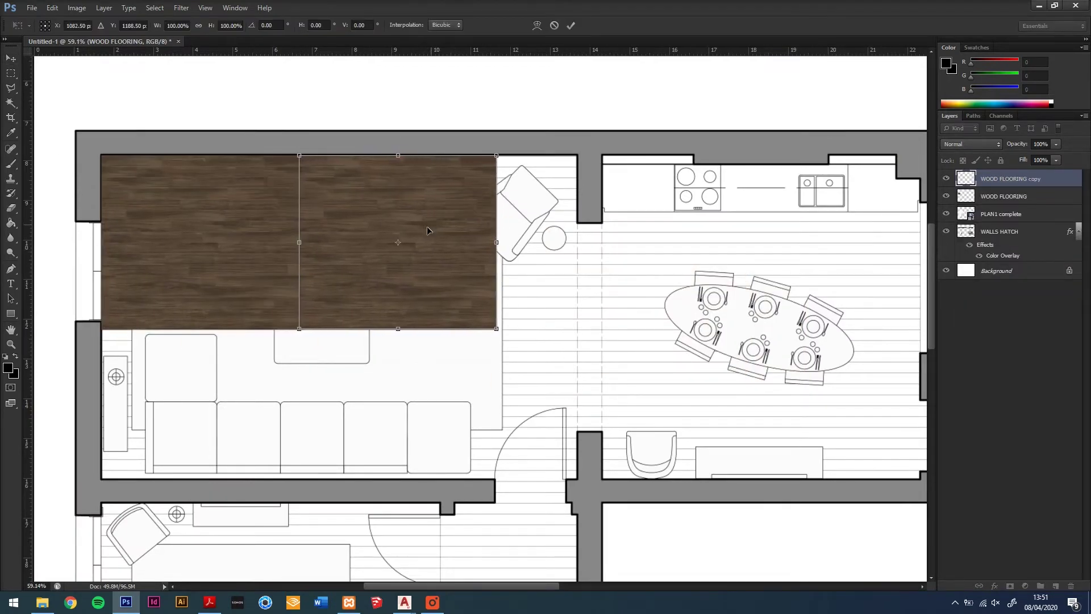
{"action": "scroll", "coordinate": [426, 227], "scroll_direction": "up", "scroll_amount": 3}
{"action": "key", "text": "Return"}
{"action": "key", "text": "ctrl+0"}
{"action": "key", "text": "ctrl+shift+alt+t"}
{"action": "key", "text": "ctrl+shift+alt+t"}
{"action": "key", "text": "ctrl+shift+alt+t"}
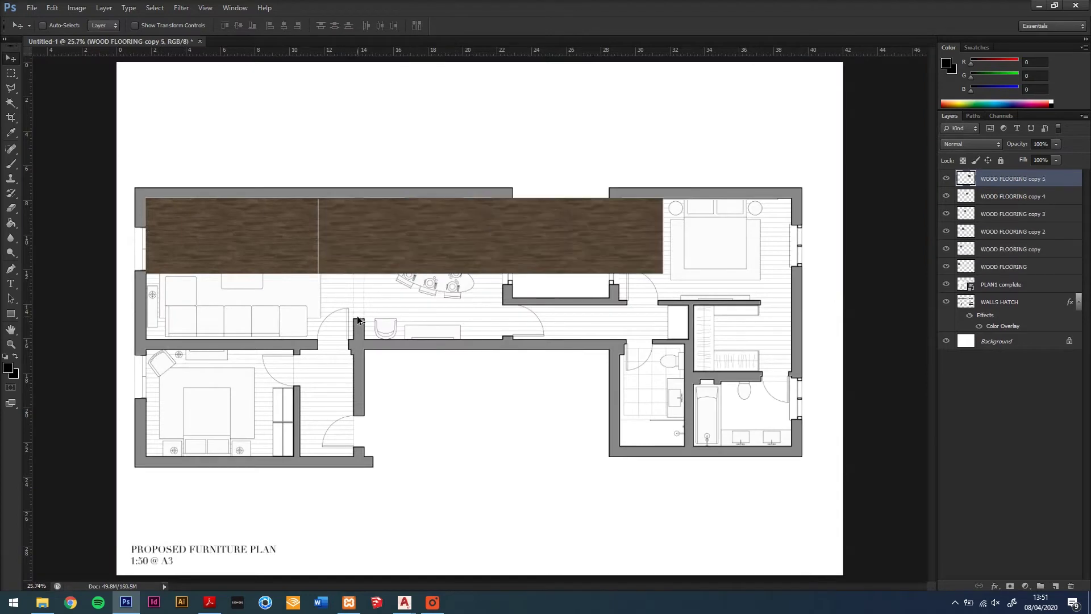
{"action": "key", "text": "ctrl+shift+alt+t"}
{"action": "key", "text": "ctrl+shift+alt+t"}
{"action": "left_click", "coordinate": [1006, 302], "text": "shift"}
{"action": "key", "text": "ctrl+e"}
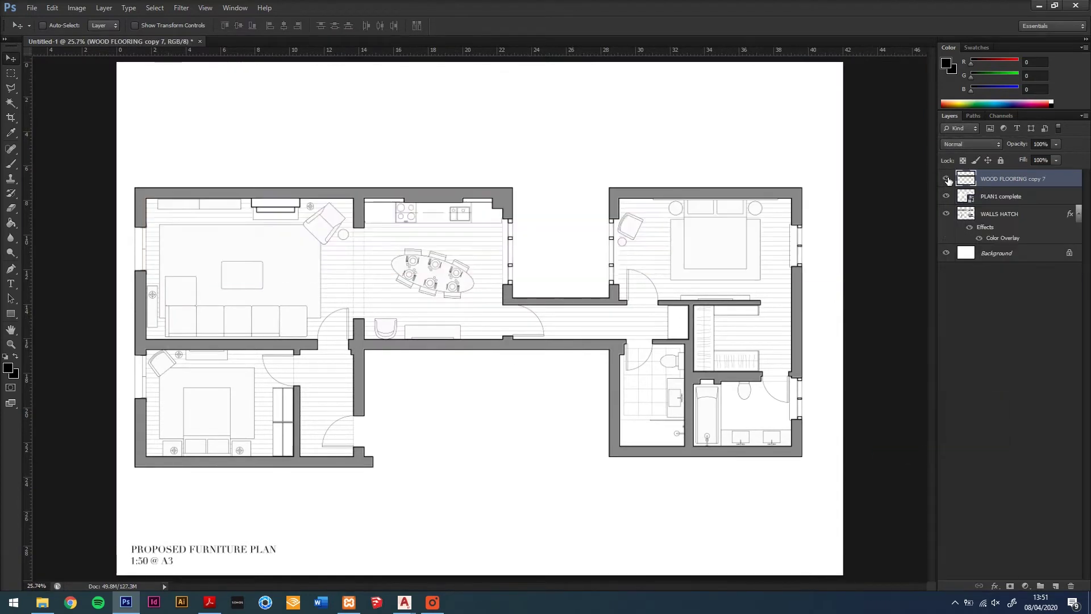
Copy the band downward to cover the plan and merge all bands into one WOOD FLOORING layer
{"action": "key", "text": "ctrl+t"}
{"action": "left_click_drag", "start_coordinate": [324, 212], "coordinate": [324, 293]}
{"action": "scroll", "coordinate": [435, 232], "scroll_direction": "up", "scroll_amount": 10}
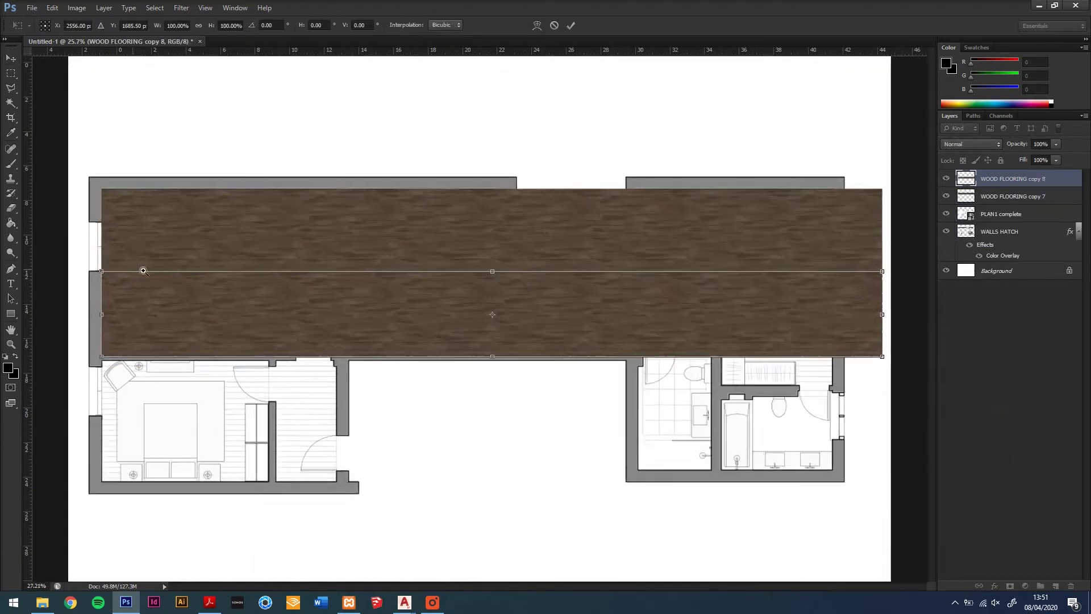
{"action": "key", "text": "Return"}
{"action": "scroll", "coordinate": [435, 232], "scroll_direction": "down", "scroll_amount": 5}
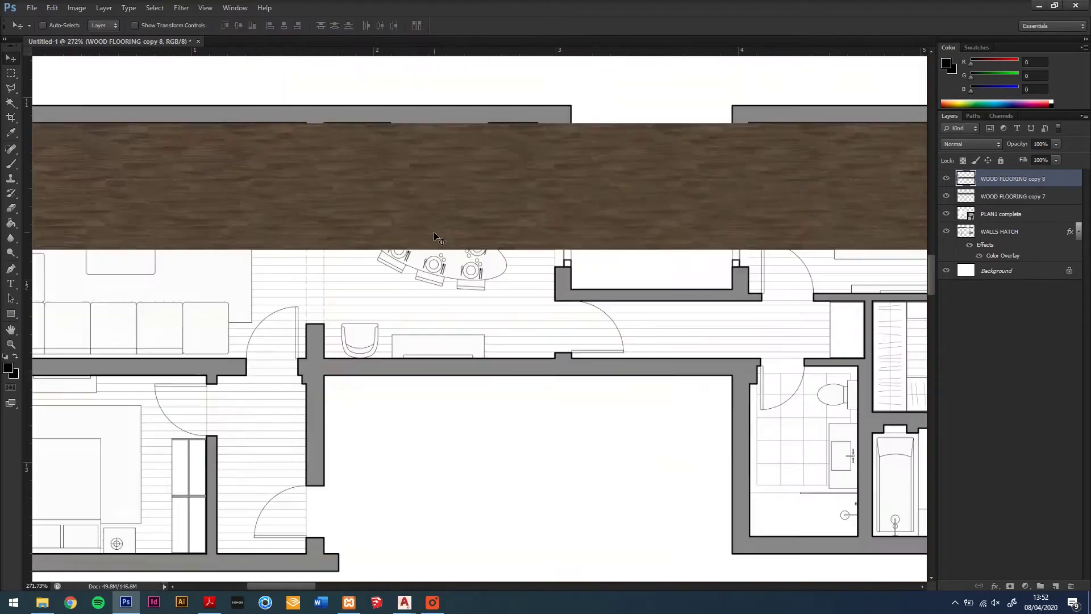
{"action": "scroll", "coordinate": [435, 232], "scroll_direction": "down", "scroll_amount": 5}
{"action": "key", "text": "ctrl+shift+alt+t"}
{"action": "key", "text": "ctrl+shift+alt+t"}
{"action": "left_click", "coordinate": [1010, 231], "text": "shift"}
{"action": "right_click", "coordinate": [1003, 202]}
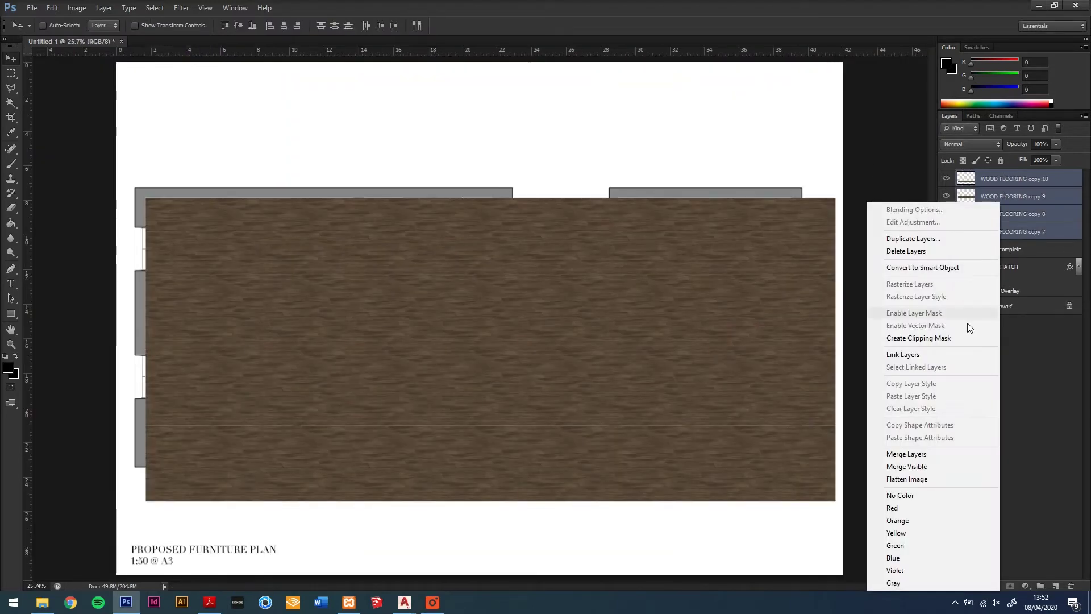
{"action": "left_click", "coordinate": [928, 451]}
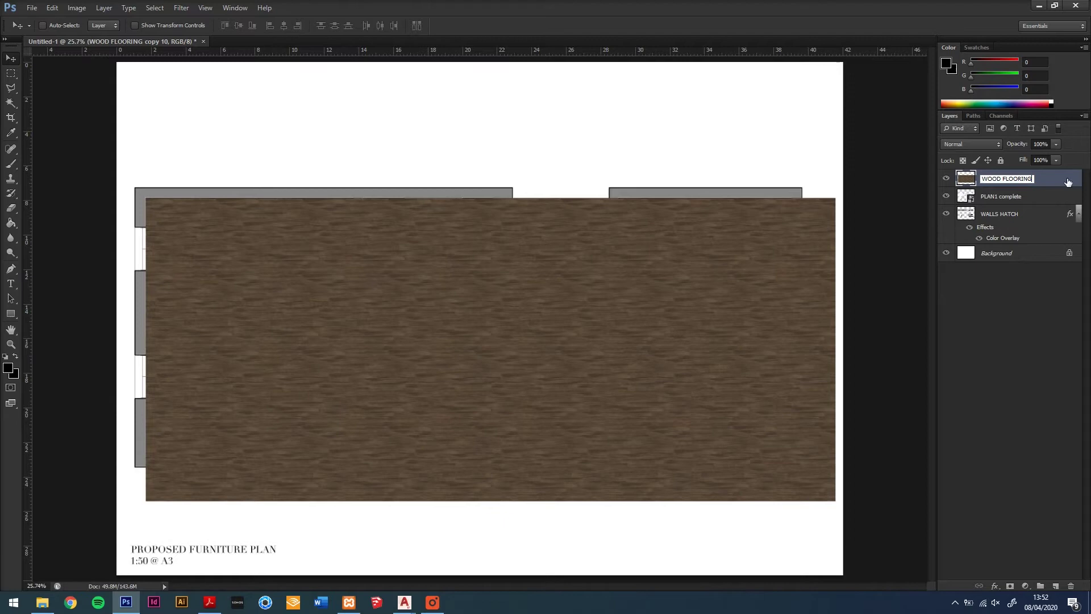
Toggle WOOD FLOORING's visibility and move it below PLAN1 complete
{"action": "left_click", "coordinate": [946, 182]}
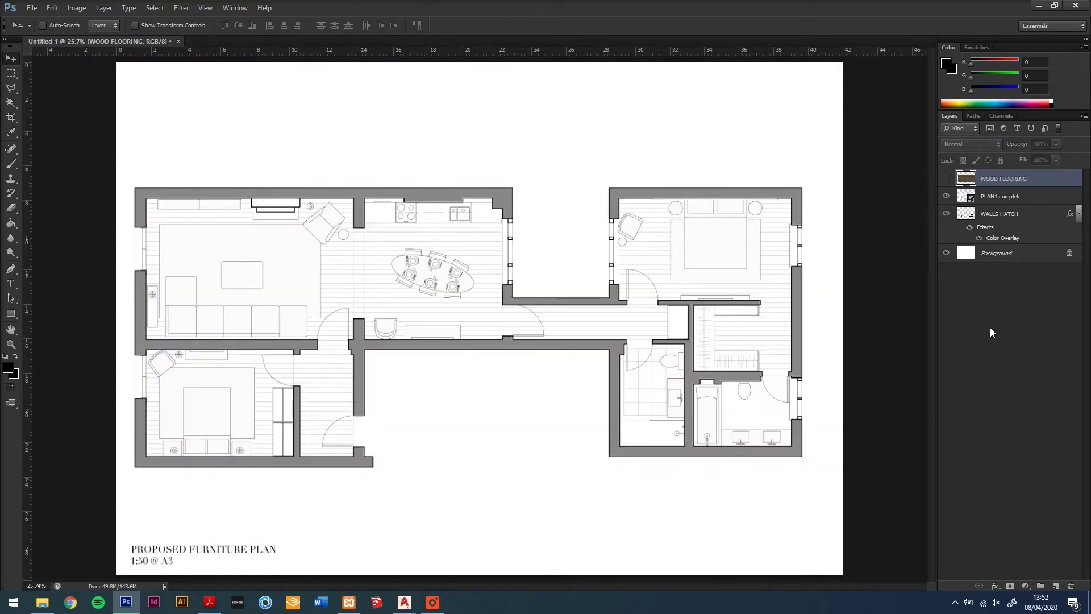
{"action": "key", "text": "w"}
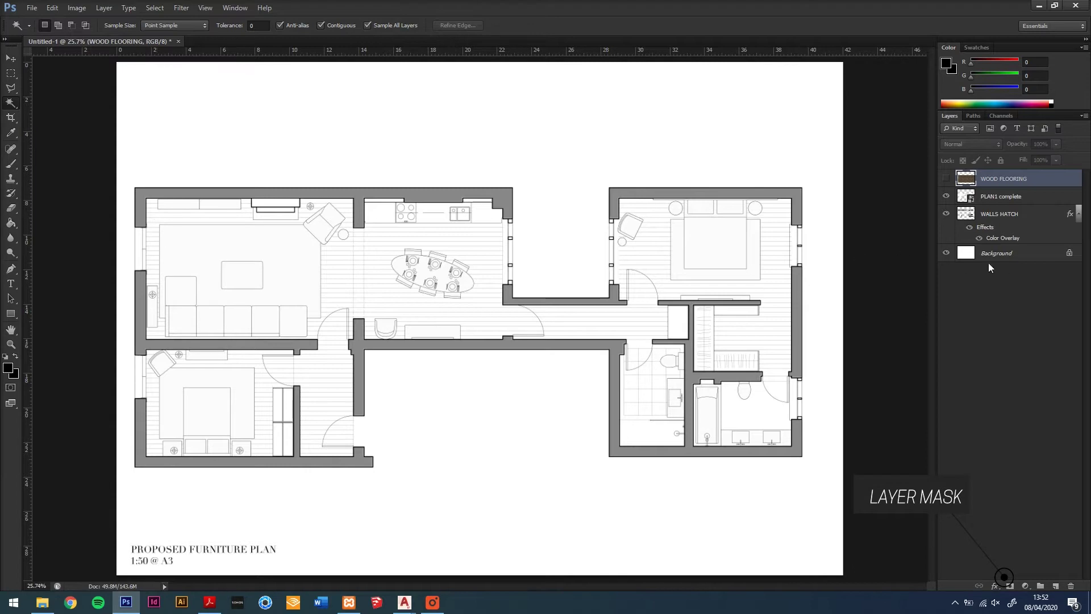
{"action": "left_click", "coordinate": [946, 180]}
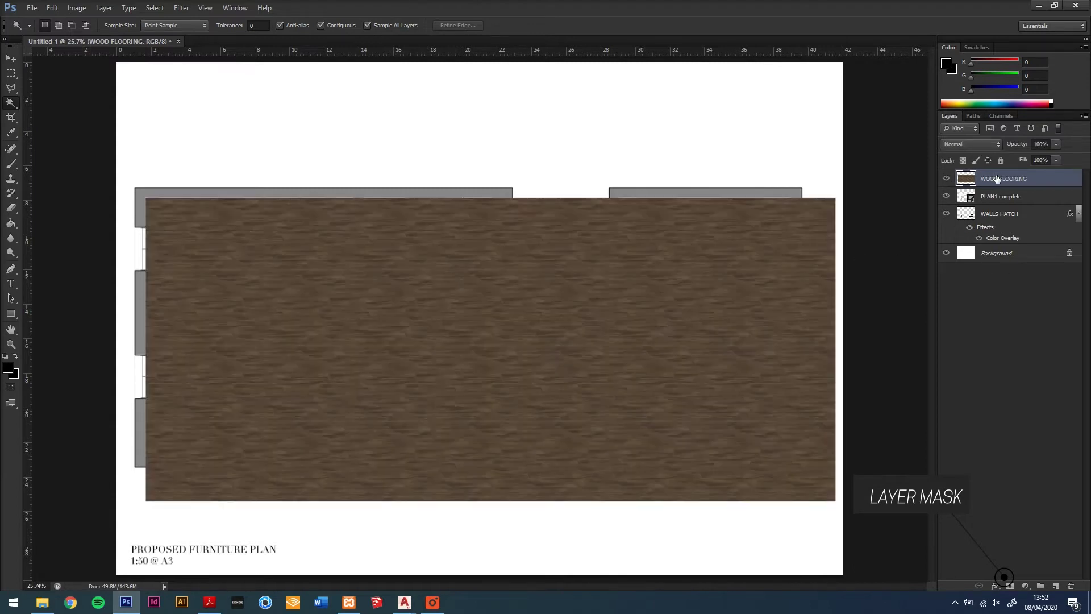
{"action": "left_click_drag", "start_coordinate": [997, 178], "coordinate": [1001, 203]}
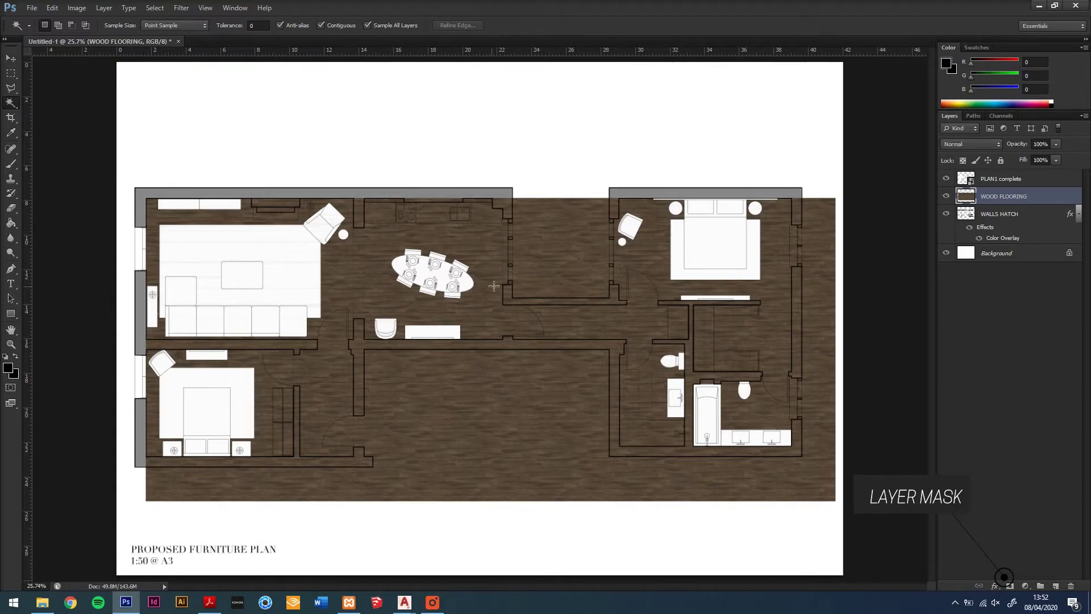
Lighten the wood flooring to 68% opacity and move WALLS HATCH above it
{"action": "key", "text": "m"}
{"action": "left_click_drag", "start_coordinate": [1011, 147], "coordinate": [995, 147]}
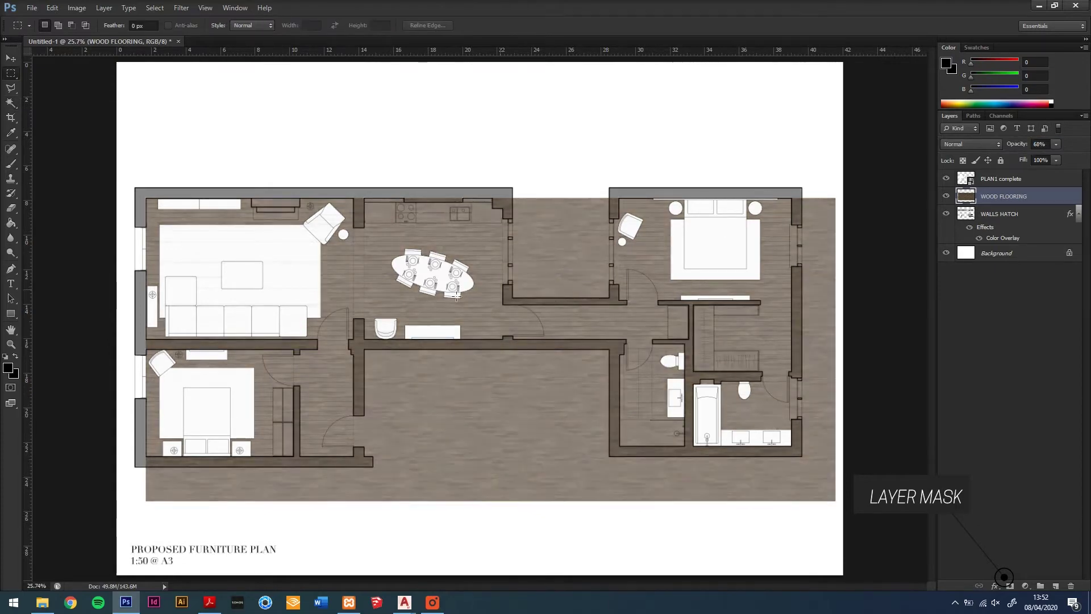
{"action": "scroll", "coordinate": [312, 436], "scroll_direction": "up", "scroll_amount": 1}
{"action": "scroll", "coordinate": [312, 436], "scroll_direction": "up", "scroll_amount": 1}
{"action": "left_click_drag", "start_coordinate": [999, 213], "coordinate": [1000, 188]}
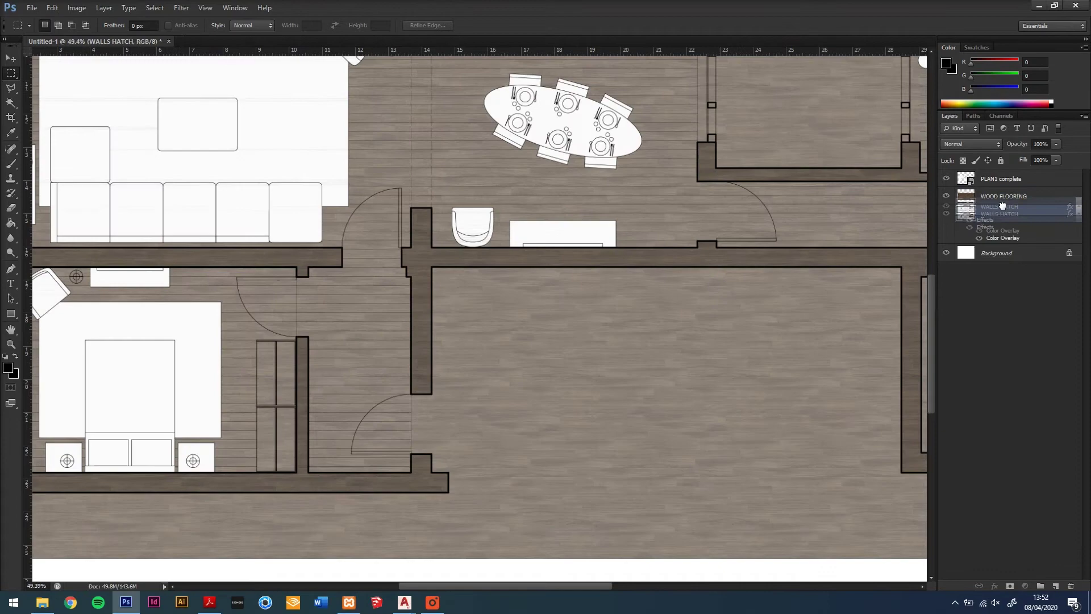
On the WOOD FLOORING mask, select the areas outside the rooms and beyond the bathroom wall
{"action": "left_click", "coordinate": [1006, 238]}
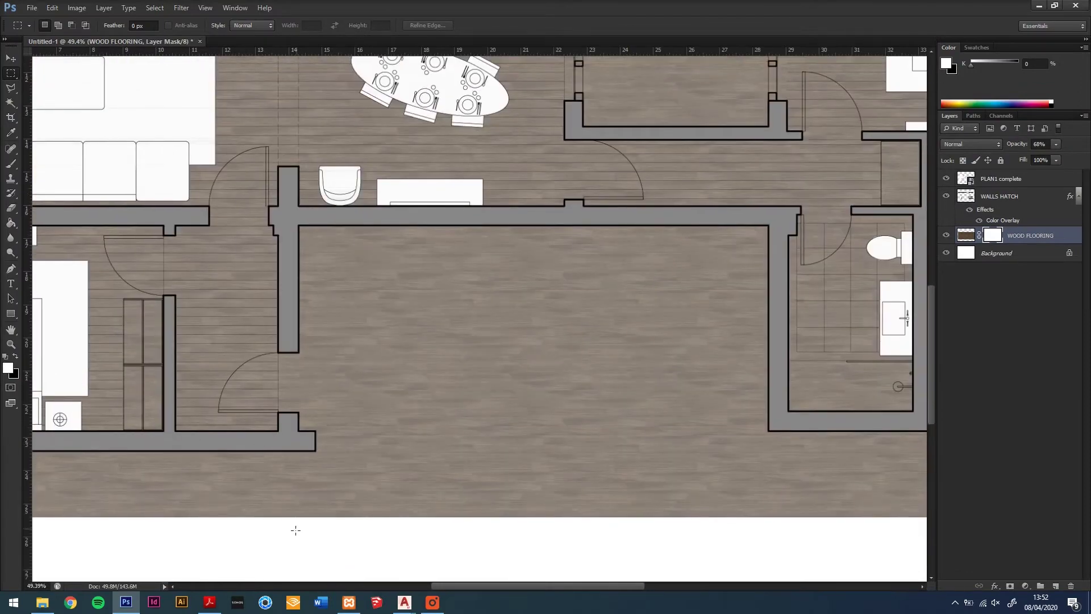
{"action": "mouse_move", "coordinate": [279, 533]}
{"action": "left_mouse_down"}
{"action": "mouse_move", "coordinate": [787, 208]}
{"action": "mouse_move", "coordinate": [542, 463]}
{"action": "left_mouse_up"}
{"action": "mouse_move", "coordinate": [368, 376]}
{"action": "left_mouse_down"}
{"action": "mouse_move", "coordinate": [594, 104]}
{"action": "mouse_move", "coordinate": [585, 461]}
{"action": "left_mouse_up"}
{"action": "scroll", "coordinate": [584, 460], "scroll_direction": "up", "scroll_amount": 5}
{"action": "scroll", "coordinate": [586, 460], "scroll_direction": "down", "scroll_amount": 3}
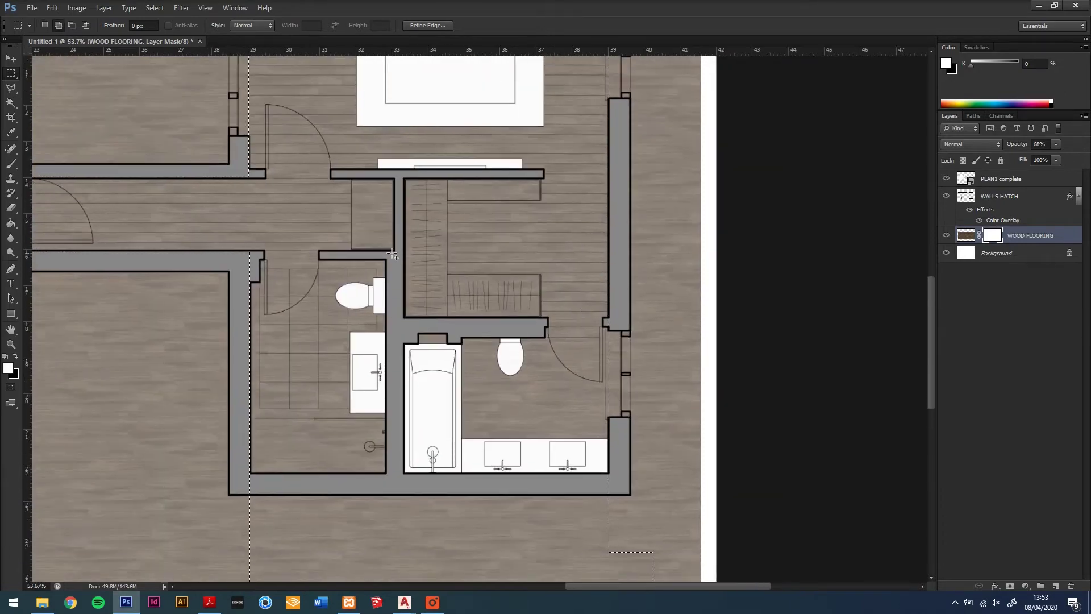
{"action": "left_click_drag", "start_coordinate": [353, 170], "coordinate": [382, 337]}
{"action": "scroll", "coordinate": [611, 335], "scroll_direction": "down", "scroll_amount": 2}
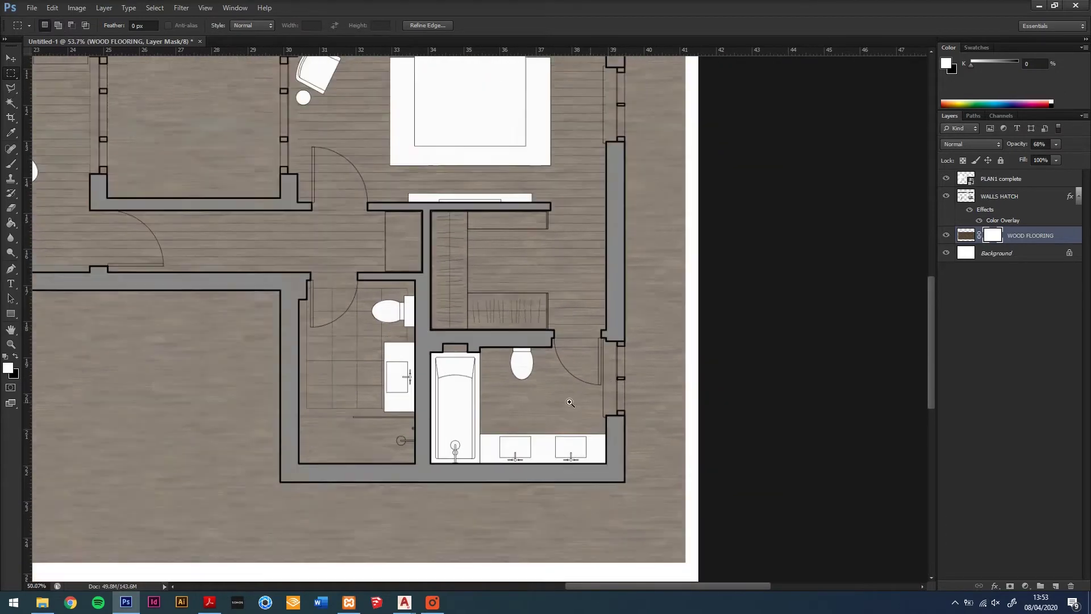
{"action": "scroll", "coordinate": [666, 443], "scroll_direction": "down", "scroll_amount": 3}
Set the foreground to black and fill the selection on the mask to hide the flooring there
{"action": "key", "text": "g"}
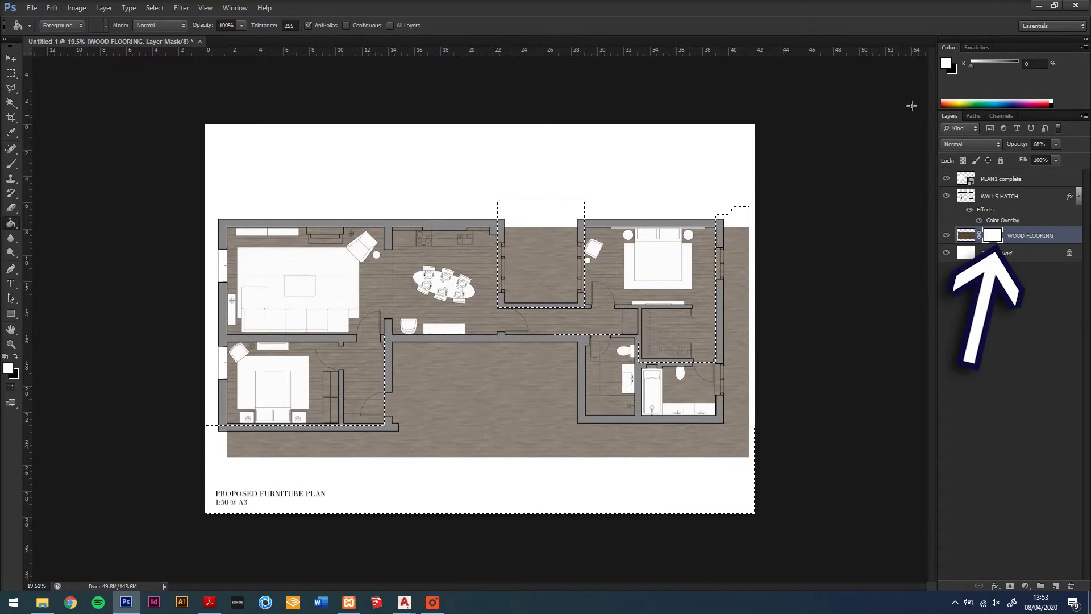
{"action": "left_click", "coordinate": [947, 65]}
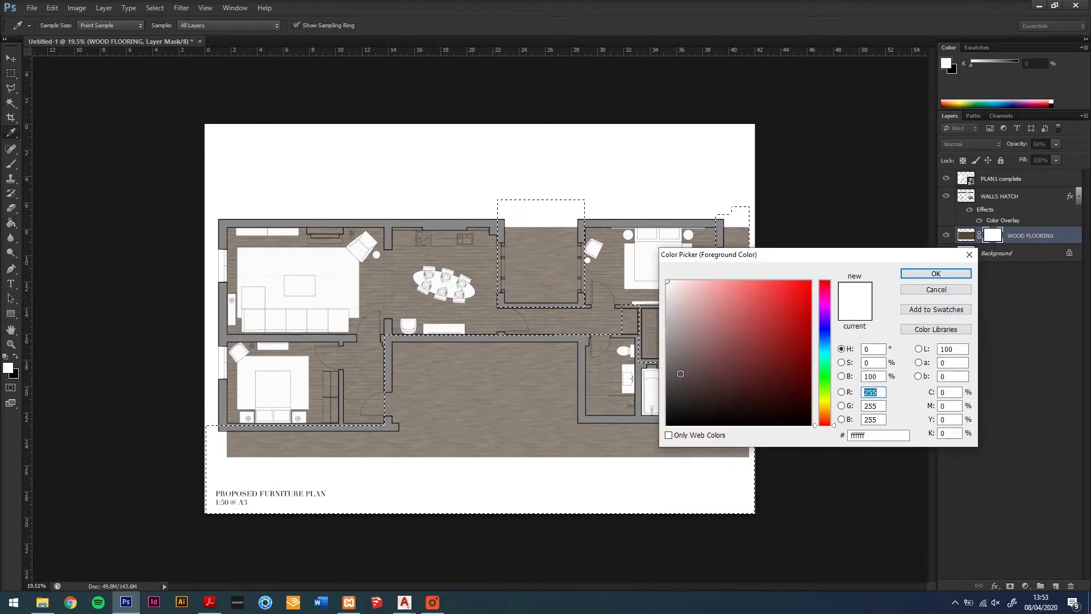
{"action": "left_click_drag", "start_coordinate": [680, 373], "coordinate": [668, 423]}
{"action": "left_click", "coordinate": [935, 273]}
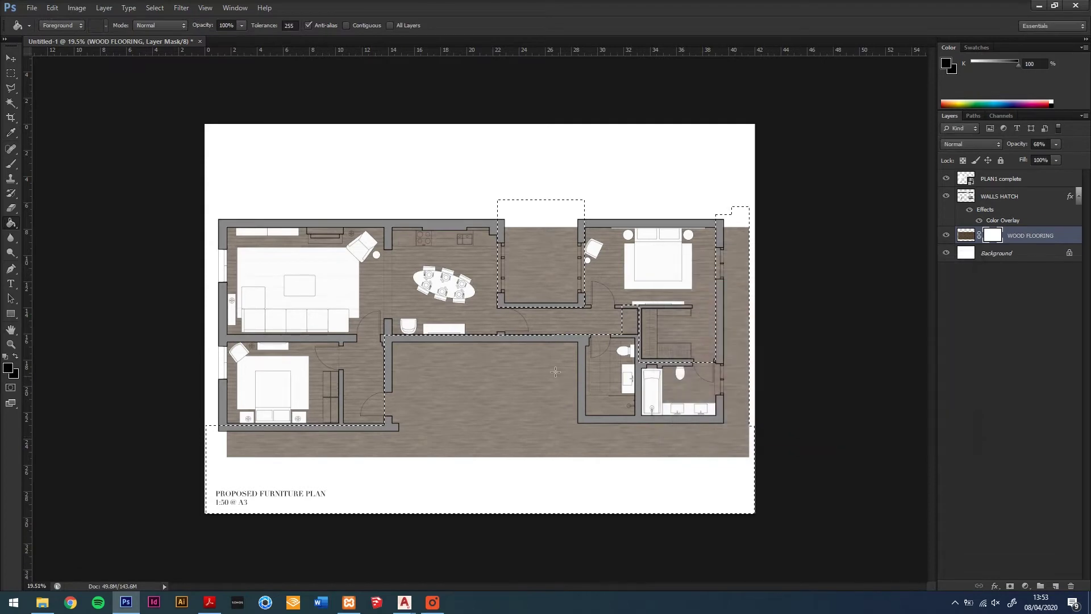
{"action": "left_click", "coordinate": [495, 369]}
{"action": "key", "text": "ctrl+d"}
Select the kitchen cabinets and counter and mask the flooring out beneath them
{"action": "key", "text": "m"}
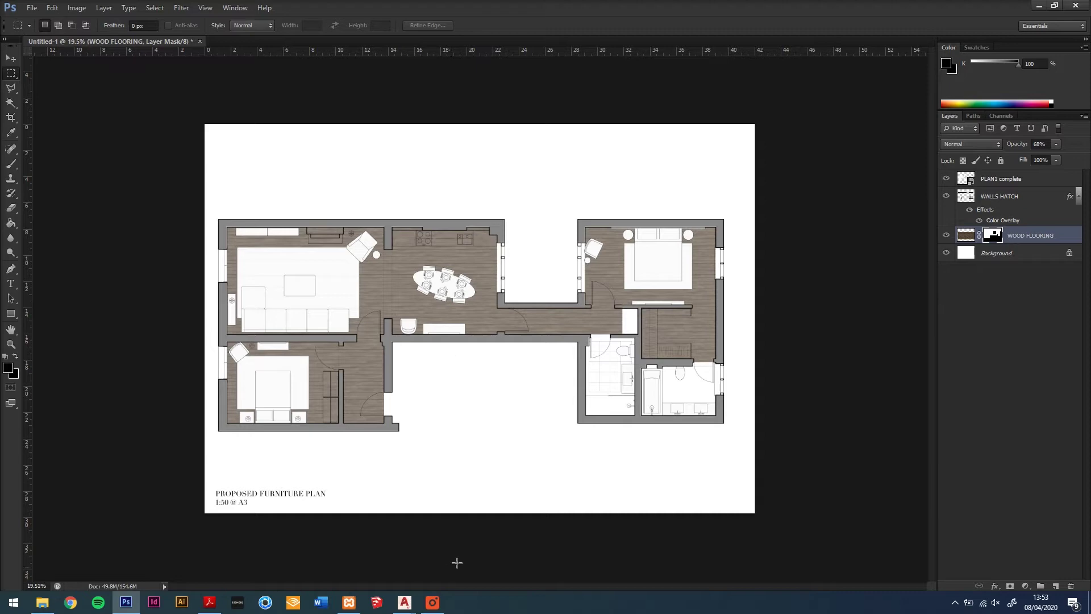
{"action": "scroll", "coordinate": [397, 224], "scroll_direction": "up", "scroll_amount": 5}
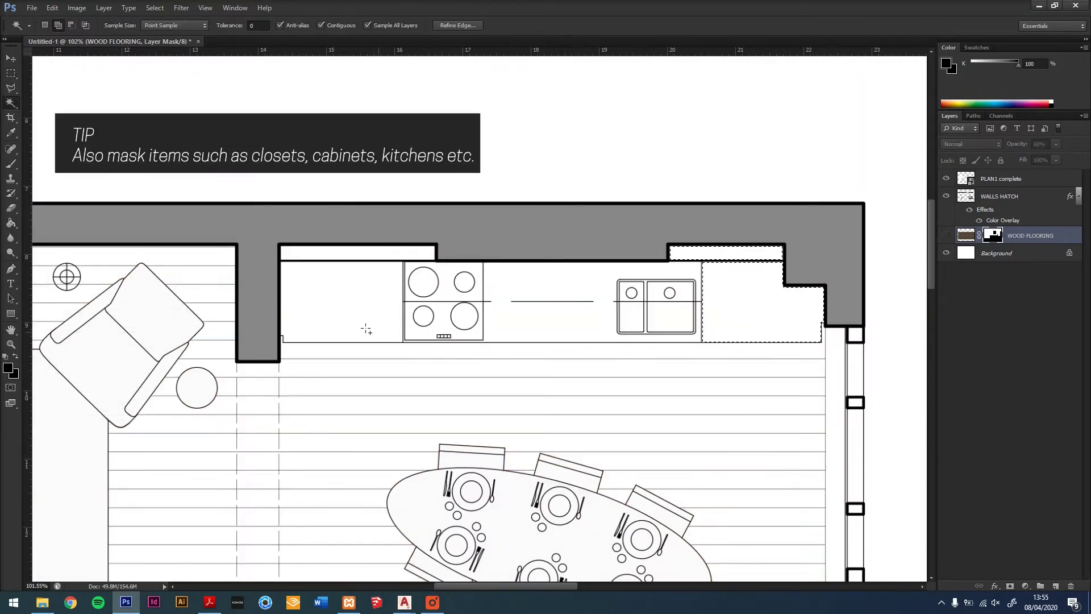
{"action": "left_click", "coordinate": [365, 329], "text": "shift"}
{"action": "left_click_drag", "start_coordinate": [268, 232], "coordinate": [848, 317]}
{"action": "key", "text": "g"}
{"action": "left_click", "coordinate": [461, 322]}
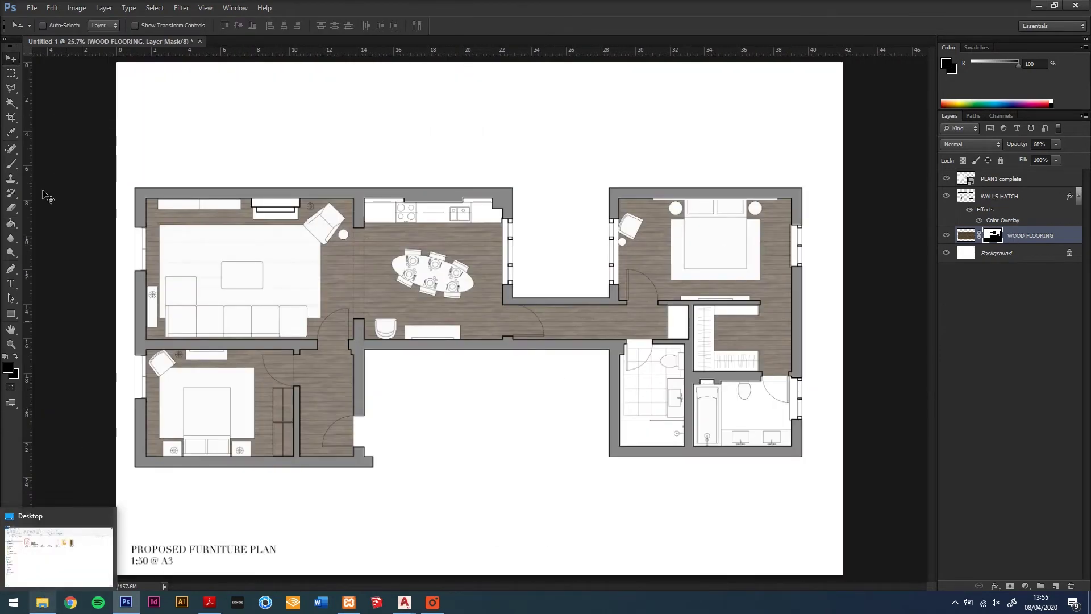
Drag bathroom Floor.jpg into the plan and mask it to the right-hand bathroom floor
{"action": "left_click", "coordinate": [41, 603]}
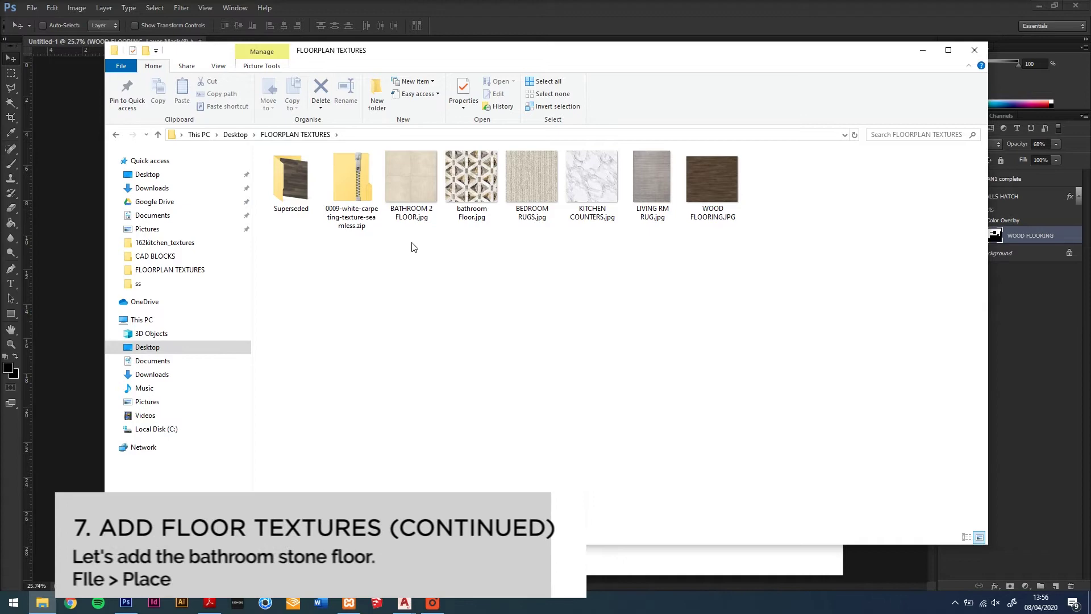
{"action": "left_click", "coordinate": [589, 171]}
{"action": "left_click_drag", "start_coordinate": [471, 179], "coordinate": [467, 130]}
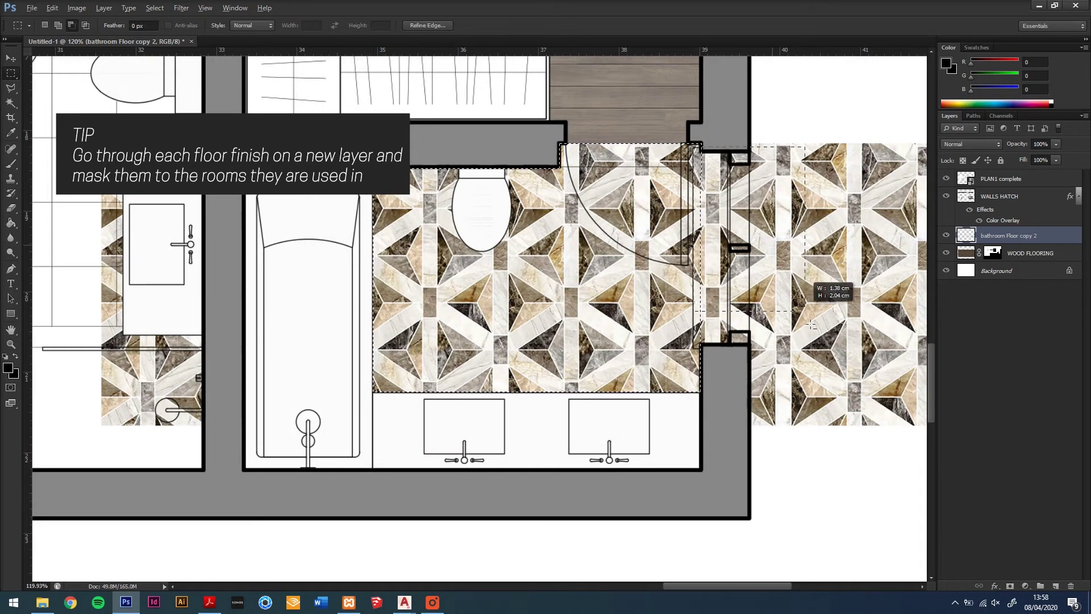
{"action": "left_click_drag", "start_coordinate": [812, 324], "coordinate": [835, 352]}
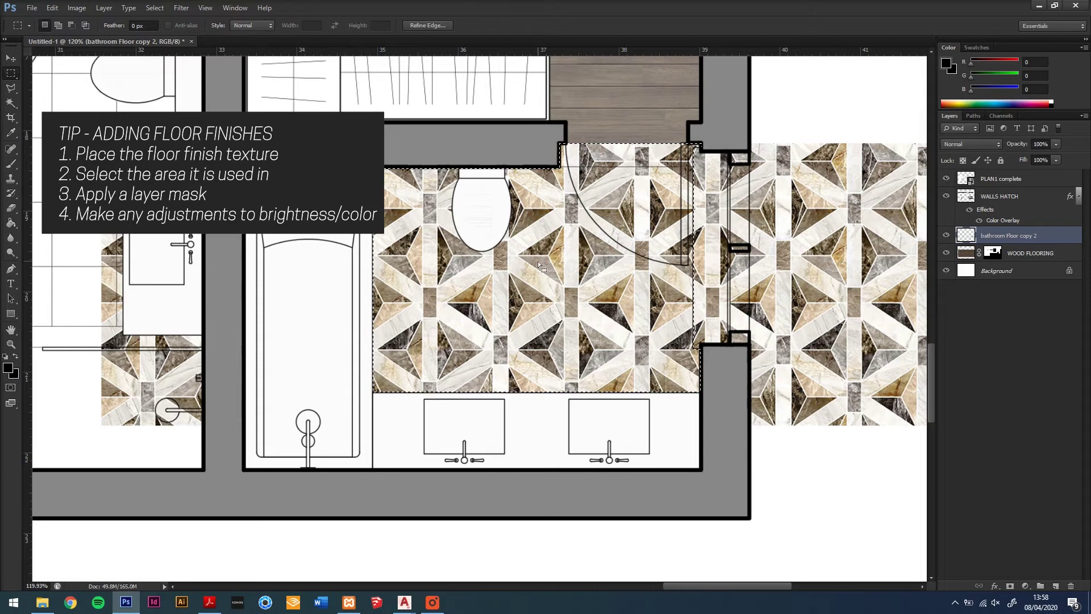
{"action": "left_click", "coordinate": [1010, 586]}
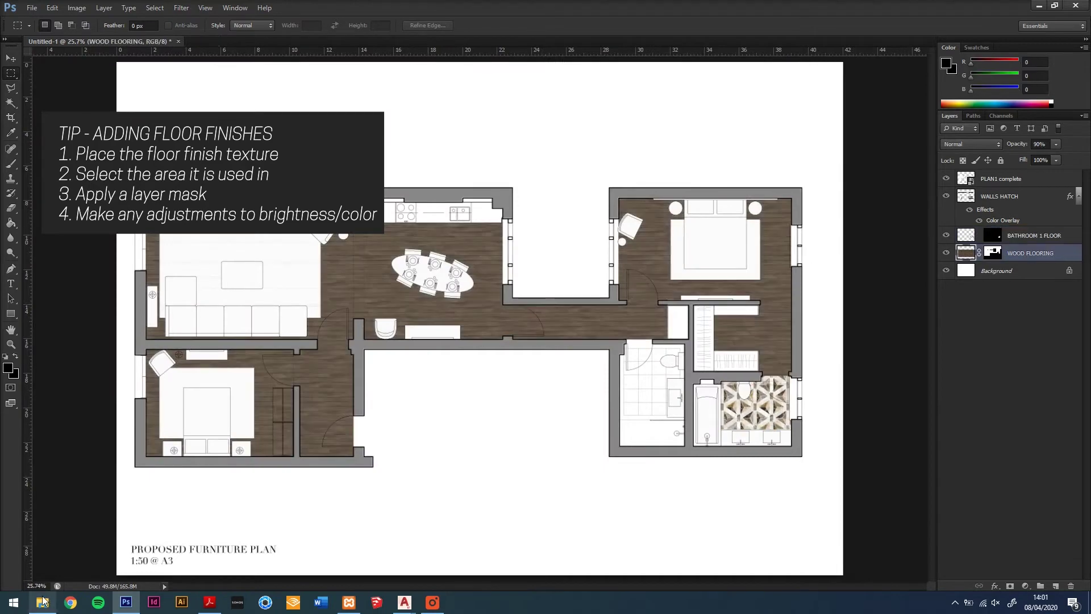
Place the BATHROOM 2 FLOOR.jpg texture from the textures folder into the plan
{"action": "left_click", "coordinate": [45, 604]}
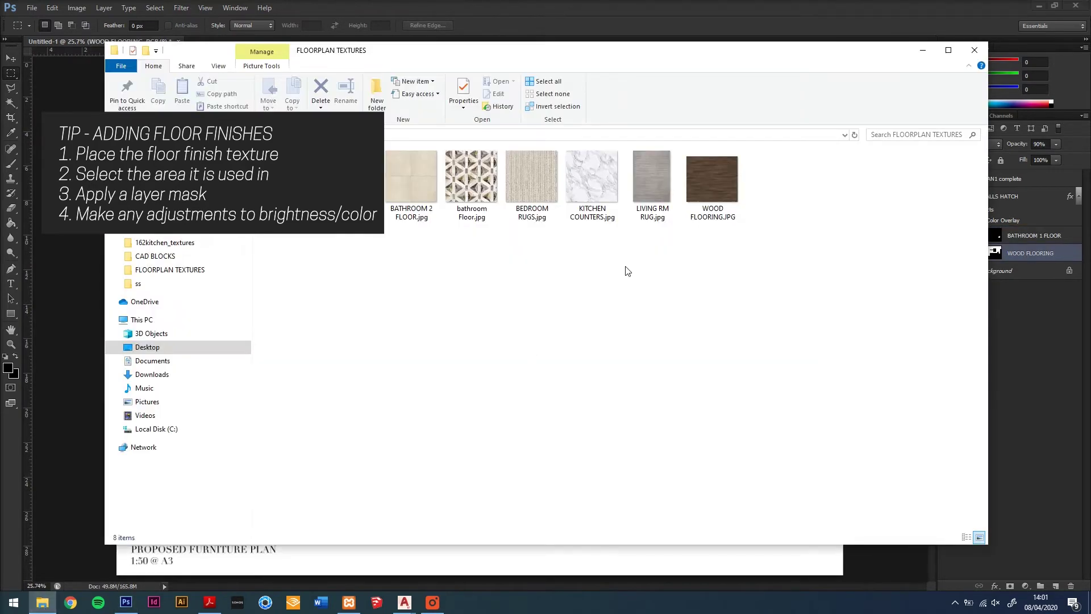
{"action": "left_click", "coordinate": [603, 180]}
{"action": "mouse_move", "coordinate": [418, 183]}
{"action": "left_mouse_down"}
{"action": "mouse_move", "coordinate": [432, 198]}
{"action": "mouse_move", "coordinate": [452, 289]}
{"action": "left_mouse_up"}
{"action": "left_click_drag", "start_coordinate": [629, 420], "coordinate": [631, 417]}
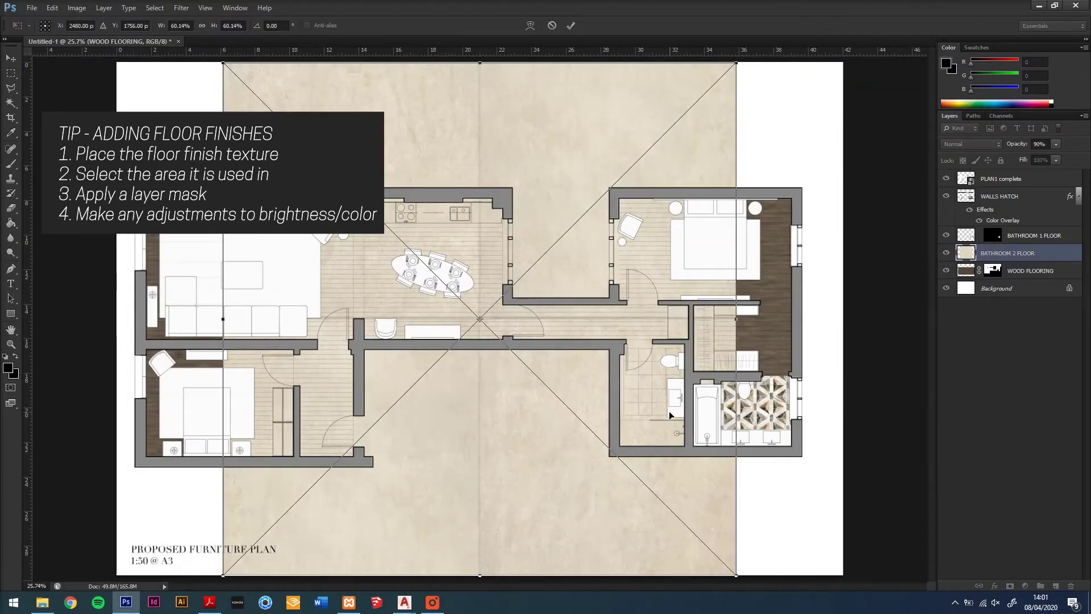
Scale the beige tile texture down and position it over the left-hand bathroom
{"action": "key", "text": "ctrl+0"}
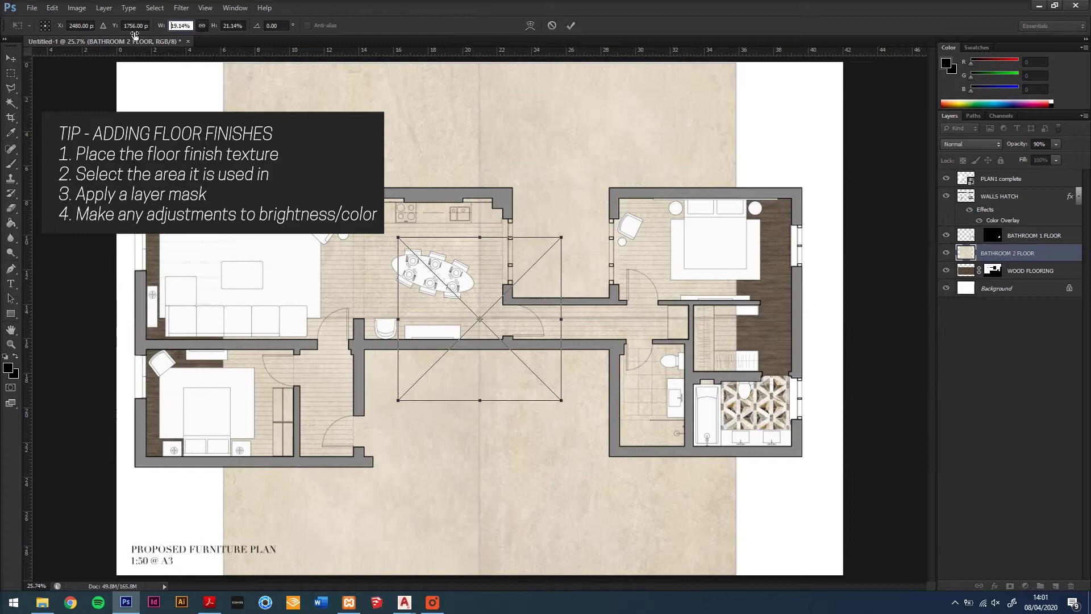
{"action": "left_click_drag", "start_coordinate": [161, 27], "coordinate": [136, 35]}
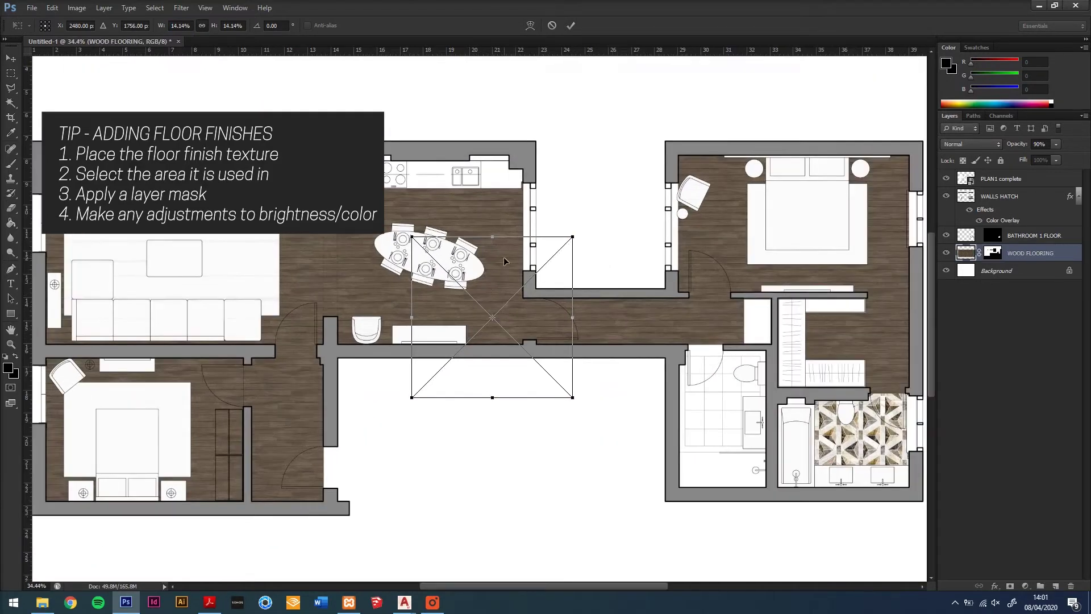
{"action": "left_click_drag", "start_coordinate": [504, 256], "coordinate": [696, 378]}
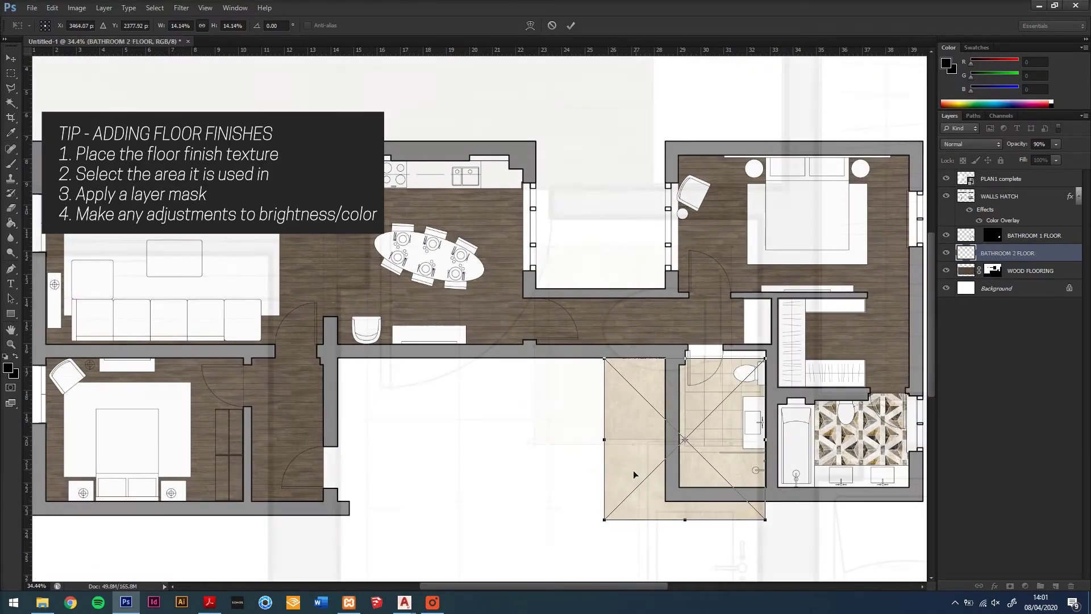
{"action": "scroll", "coordinate": [634, 470], "scroll_direction": "up", "scroll_amount": 5}
{"action": "left_click_drag", "start_coordinate": [512, 477], "coordinate": [550, 427]}
{"action": "key", "text": "Return"}
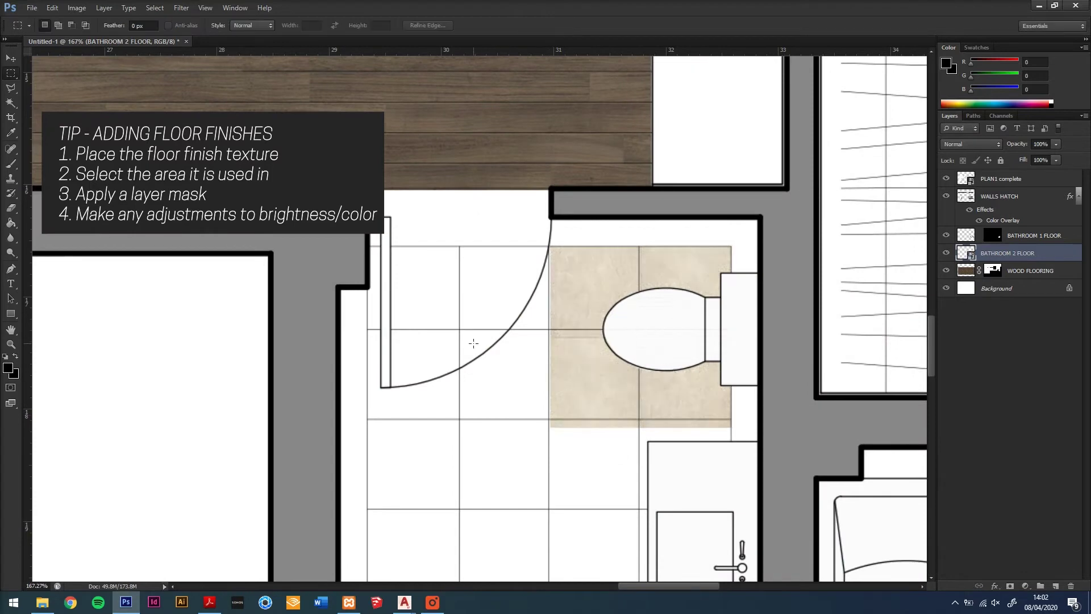
{"action": "key", "text": "v"}
{"action": "key", "text": "Up"}
{"action": "key", "text": "Up"}
{"action": "key", "text": "Up"}
{"action": "key", "text": "Up"}
{"action": "key", "text": "Up"}
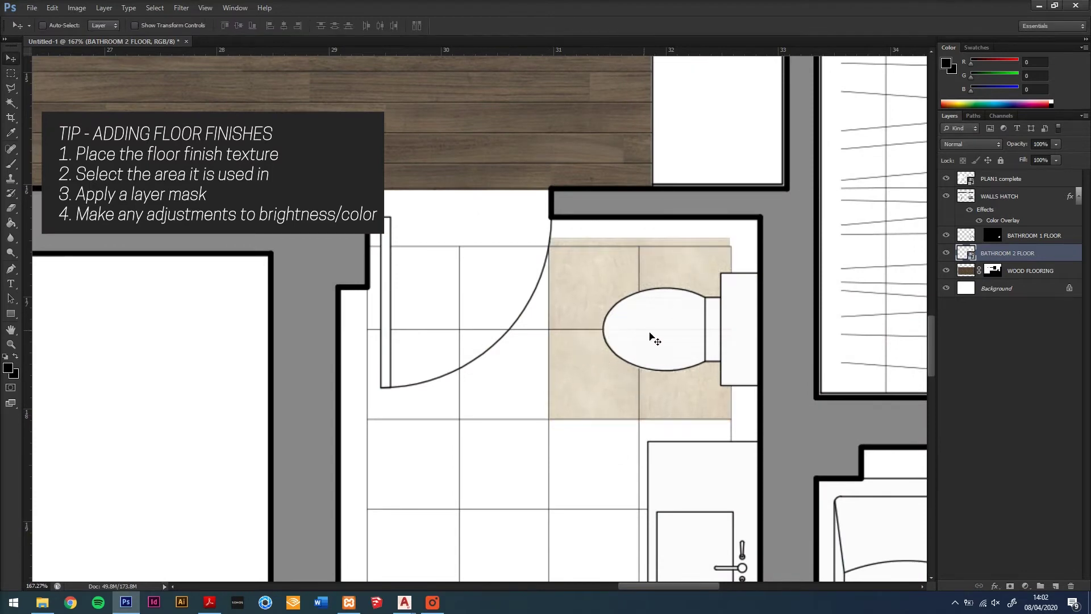
Rasterize the texture layer and duplicate the tile patch leftward to cover the floor
{"action": "right_click", "coordinate": [995, 244]}
{"action": "left_click", "coordinate": [632, 292]}
{"action": "right_click", "coordinate": [1002, 248]}
{"action": "left_click", "coordinate": [958, 318]}
{"action": "key", "text": "ctrl+alt+t"}
{"action": "left_click_drag", "start_coordinate": [613, 280], "coordinate": [475, 265]}
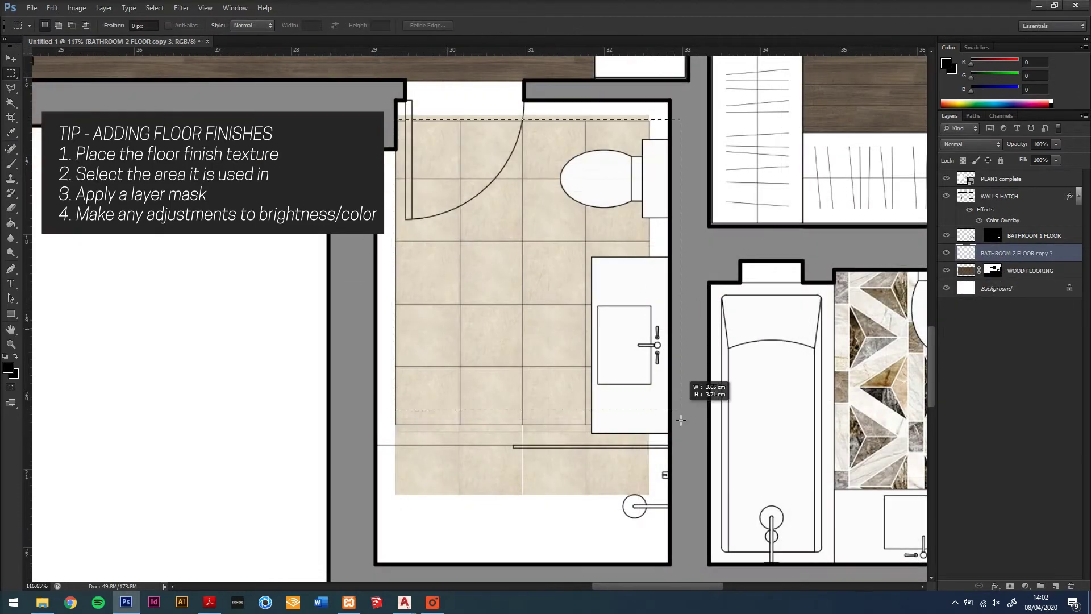
Mask the tiles to the bathroom, desaturate them, and merge into a BATHROOM 2 FLOOR layer
{"action": "left_click_drag", "start_coordinate": [676, 402], "coordinate": [648, 425]}
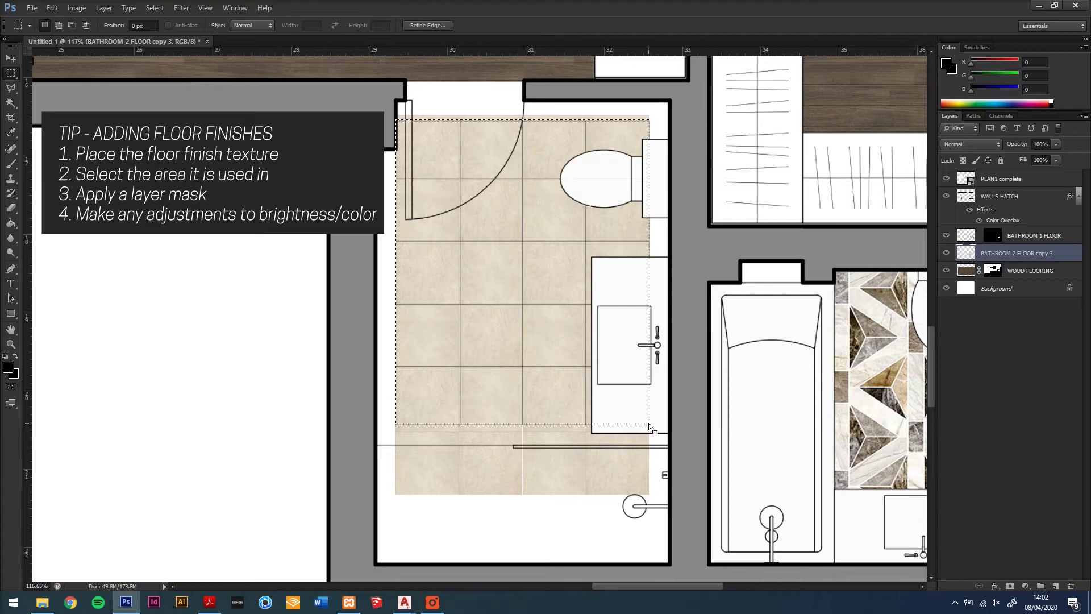
{"action": "left_click_drag", "start_coordinate": [406, 101], "coordinate": [414, 231]}
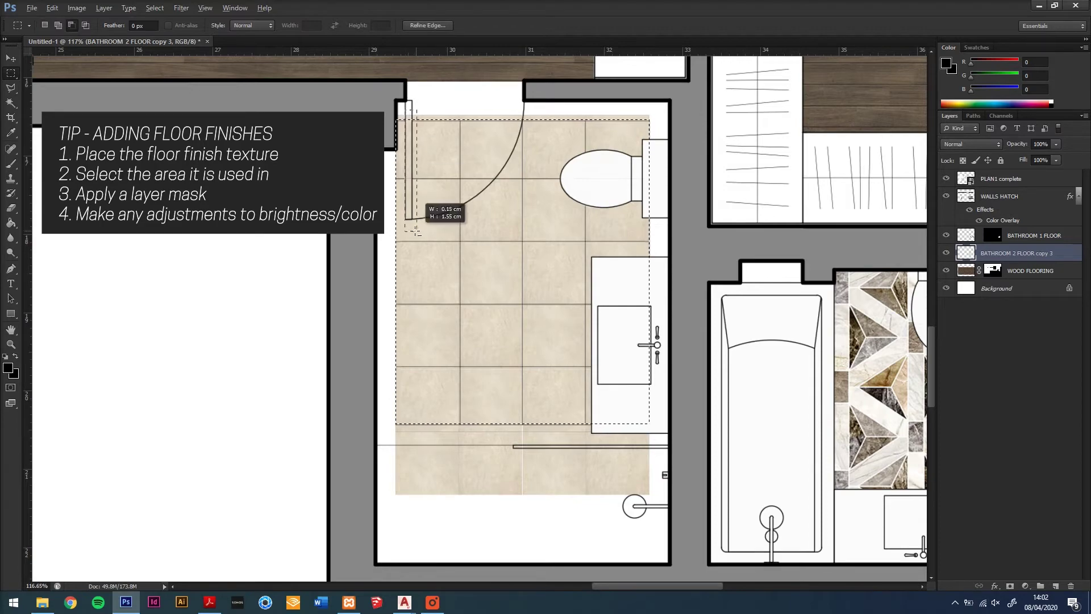
{"action": "left_click", "coordinate": [1011, 587]}
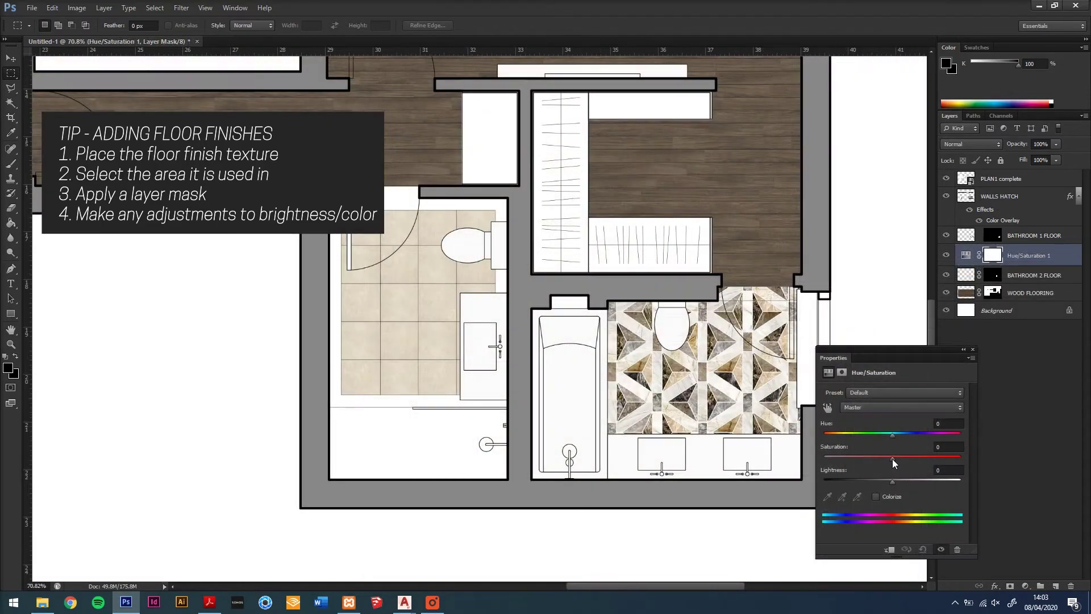
{"action": "left_click_drag", "start_coordinate": [893, 459], "coordinate": [830, 456]}
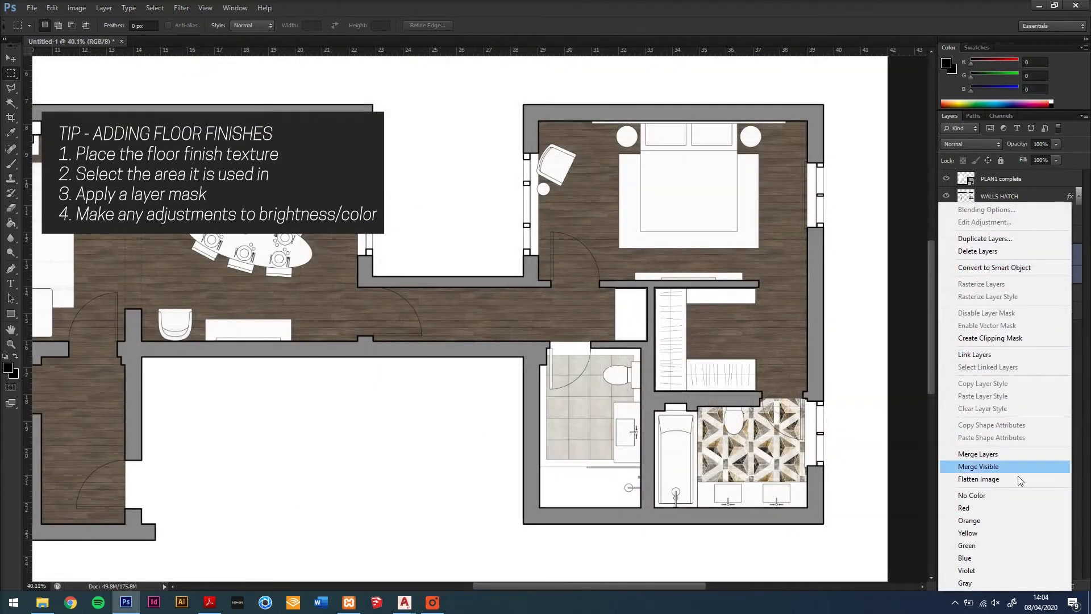
{"action": "left_click", "coordinate": [1004, 453]}
{"action": "type", "text": "BATHROOM 2"}
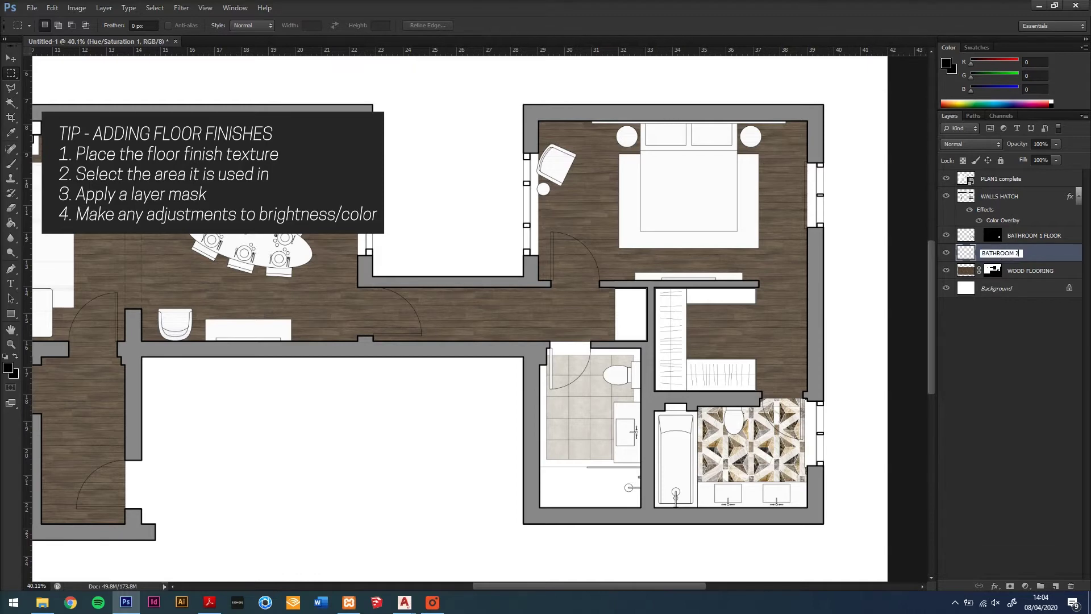
{"action": "type", "text": " FLOOR"}
{"action": "key", "text": "Return"}
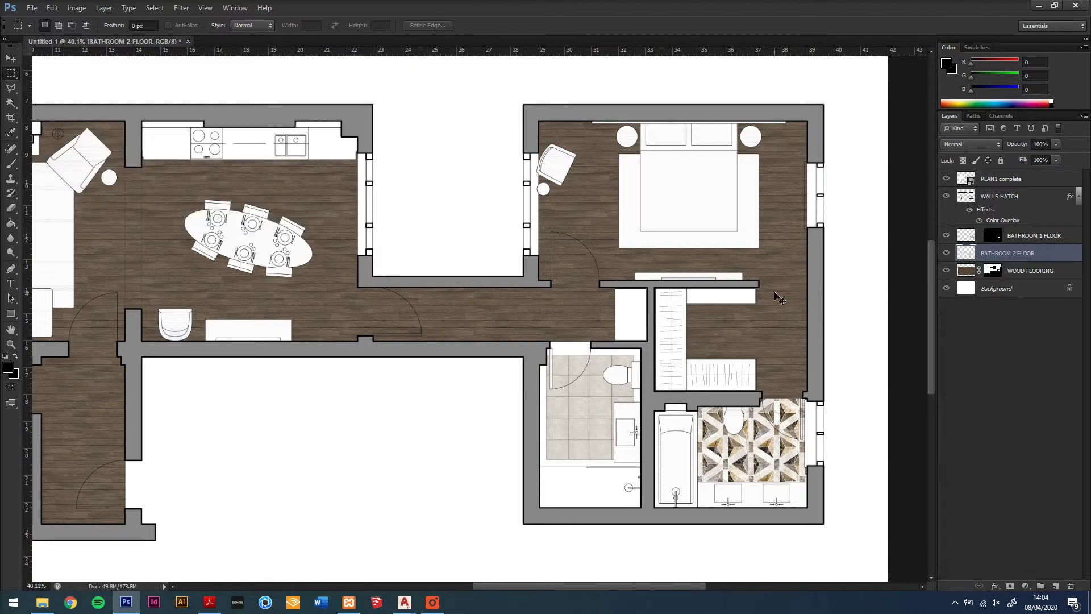
{"action": "scroll", "coordinate": [776, 298], "scroll_direction": "down", "scroll_amount": 3}
Place KITCHEN COUNTERS.jpg marble, scale it and align it on the counter between stove and sink
{"action": "left_click", "coordinate": [42, 601]}
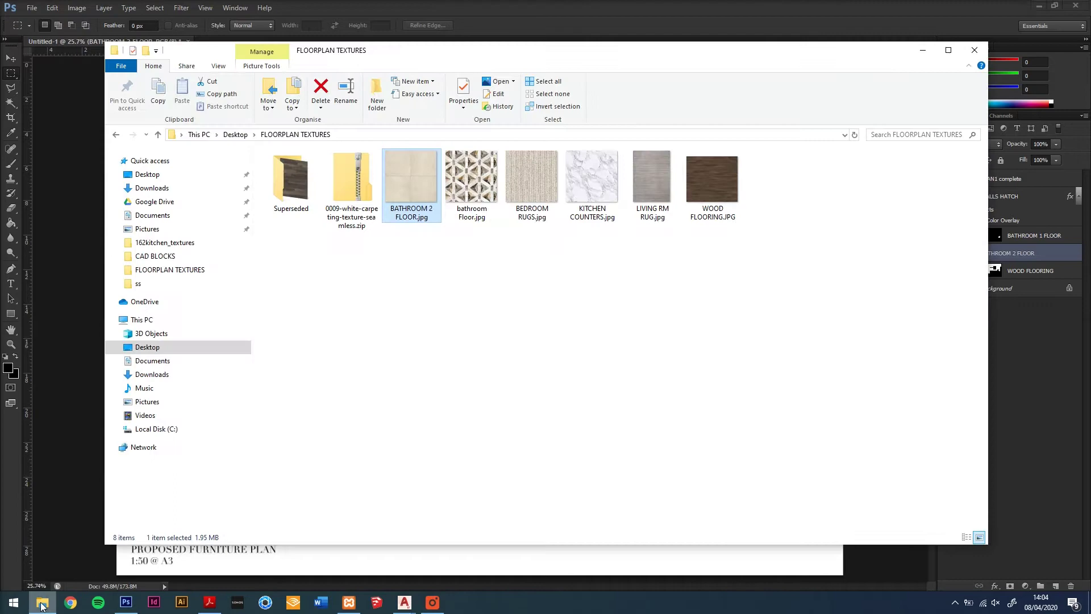
{"action": "left_click_drag", "start_coordinate": [591, 173], "coordinate": [180, 71]}
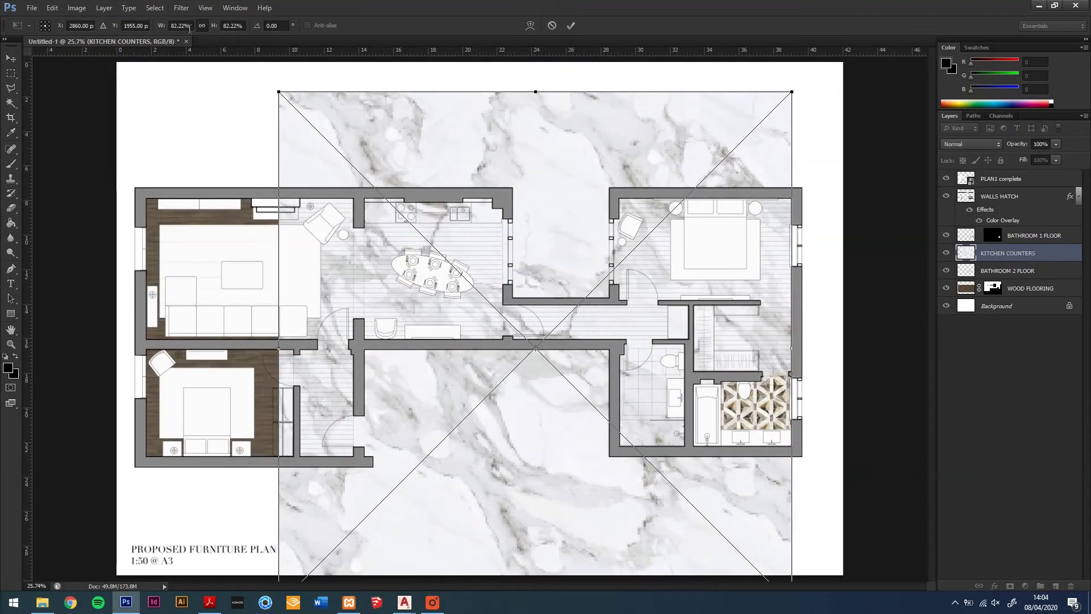
{"action": "left_click_drag", "start_coordinate": [190, 28], "coordinate": [126, 24]}
{"action": "mouse_move", "coordinate": [546, 358]}
{"action": "left_mouse_down"}
{"action": "mouse_move", "coordinate": [457, 191]}
{"action": "mouse_move", "coordinate": [585, 163]}
{"action": "left_mouse_up"}
{"action": "key", "text": "ctrl+z"}
{"action": "scroll", "coordinate": [430, 209], "scroll_direction": "up", "scroll_amount": 5}
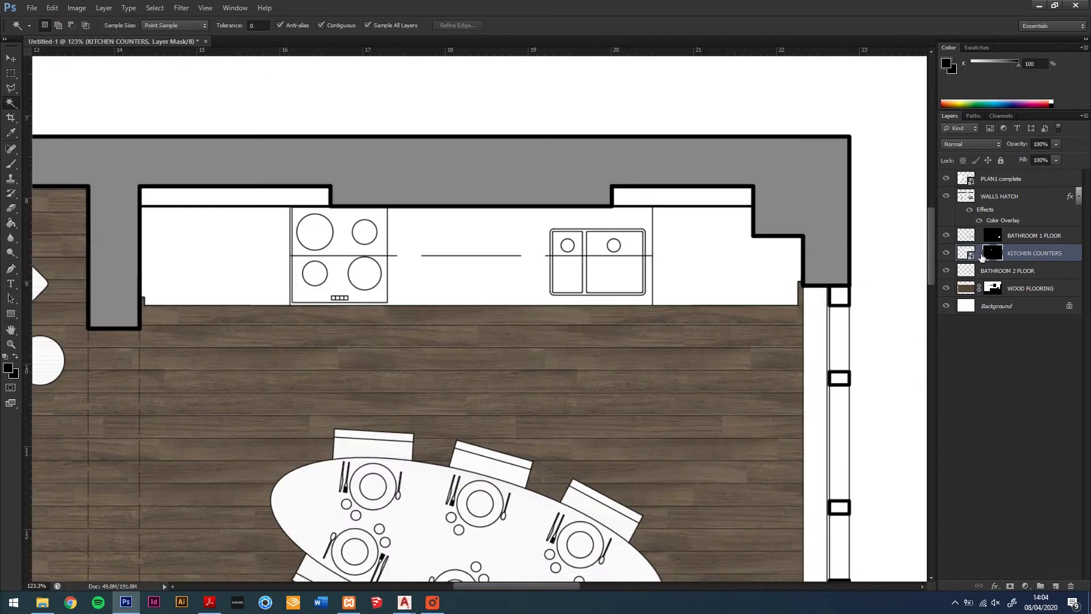
{"action": "key", "text": "v"}
{"action": "left_click_drag", "start_coordinate": [894, 273], "coordinate": [392, 290]}
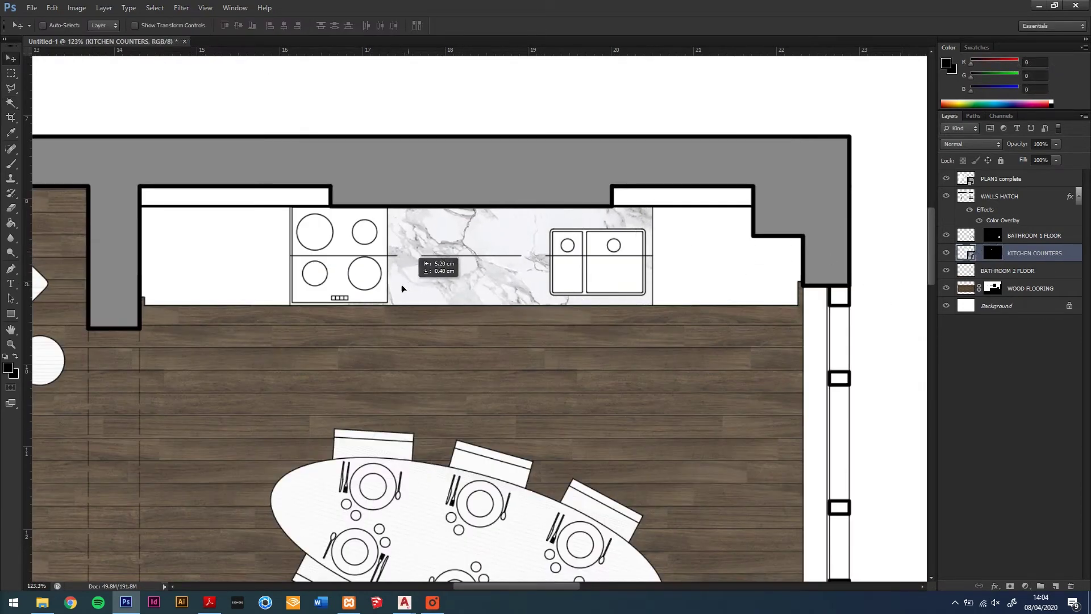
{"action": "mouse_move", "coordinate": [492, 293]}
{"action": "left_mouse_down"}
{"action": "mouse_move", "coordinate": [473, 249]}
{"action": "mouse_move", "coordinate": [501, 193]}
{"action": "mouse_move", "coordinate": [555, 168]}
{"action": "left_mouse_up"}
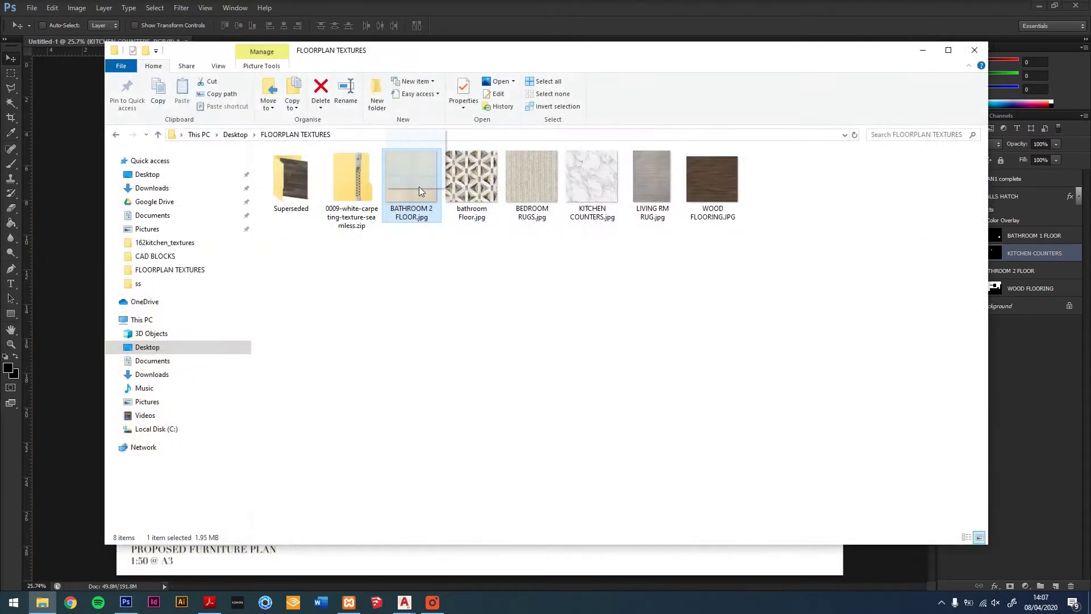
Place BATHROOM 2 FLOOR again and add a Hue/Saturation adjustment, Saturation -91 and Lightness -40
{"action": "left_click_drag", "start_coordinate": [419, 189], "coordinate": [634, 375]}
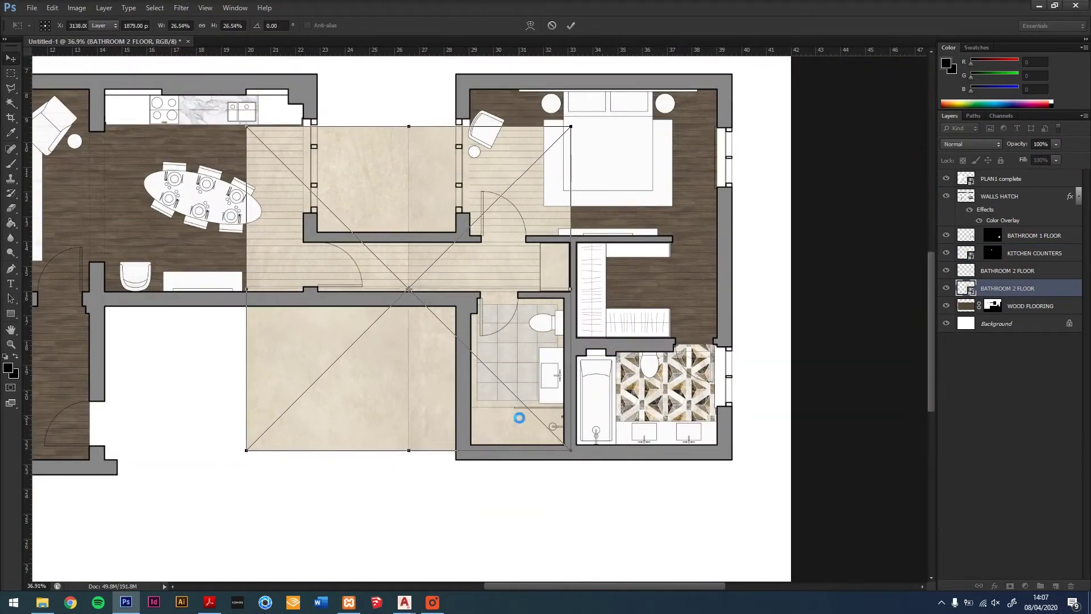
{"action": "key", "text": "Return"}
{"action": "left_click", "coordinate": [1026, 586]}
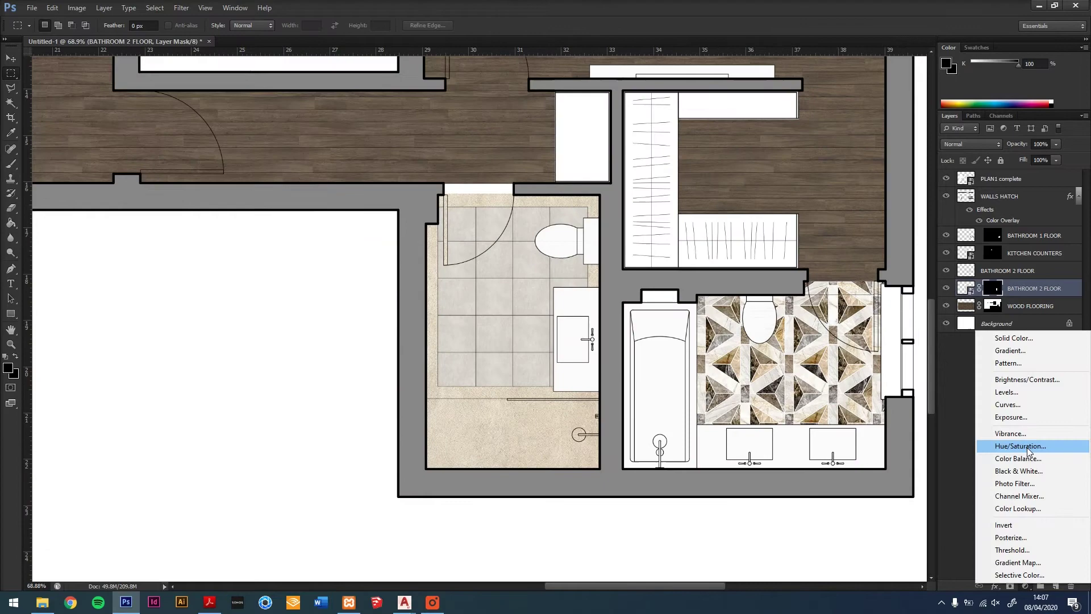
{"action": "left_click", "coordinate": [1027, 447]}
{"action": "mouse_move", "coordinate": [892, 458]}
{"action": "left_mouse_down"}
{"action": "mouse_move", "coordinate": [854, 457]}
{"action": "mouse_move", "coordinate": [881, 477]}
{"action": "left_mouse_up"}
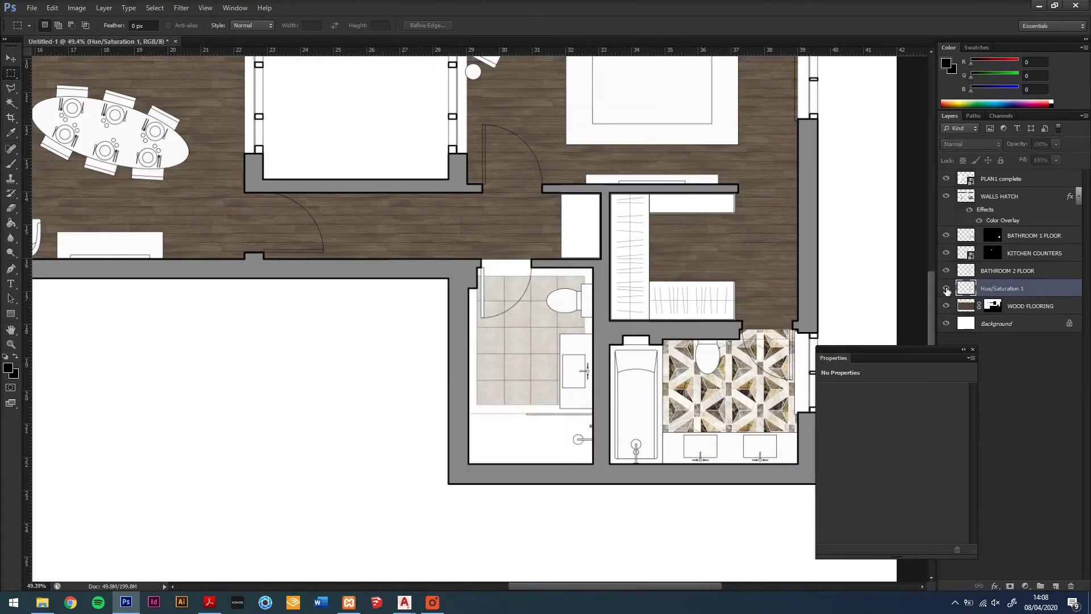
Rename the new bathroom floor layer to BATHROOM 2 FLOOR BORDER
{"action": "left_click", "coordinate": [946, 288]}
{"action": "double_click", "coordinate": [1002, 288]}
{"action": "type", "text": "BATHROOM"}
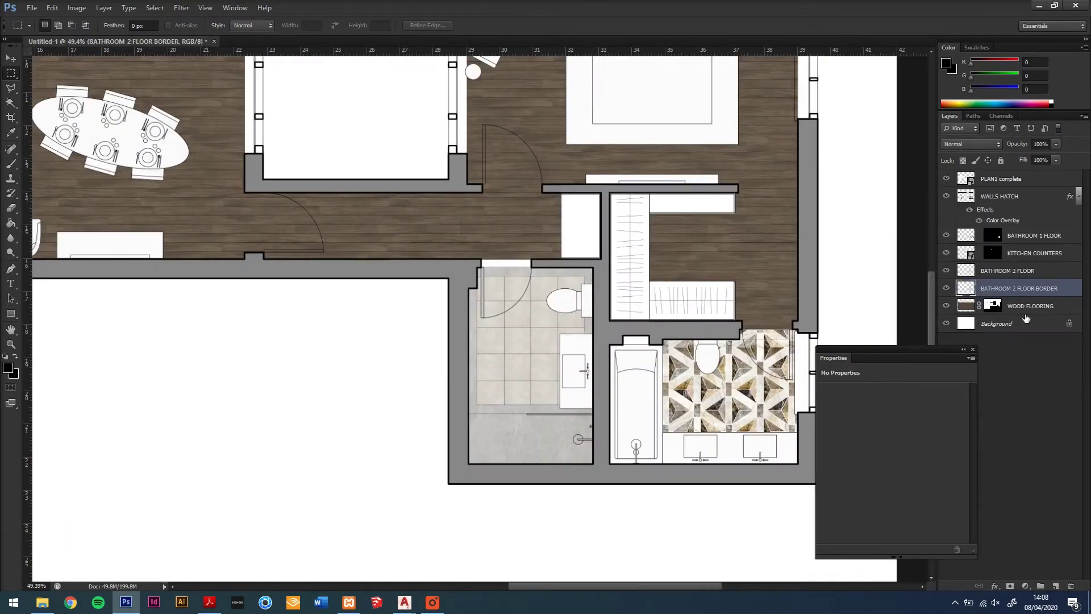
{"action": "left_click", "coordinate": [972, 350]}
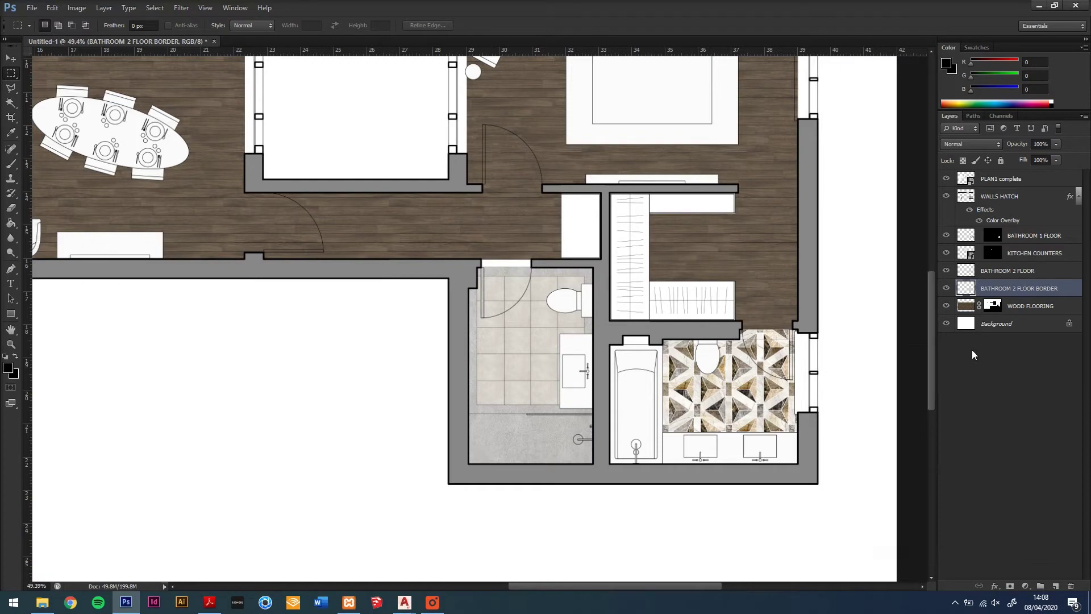
Group the bathroom floors, border and WOOD FLOORING into a FLOOR FINISHES group and toggle its visibility
{"action": "left_click", "coordinate": [1012, 272], "text": "ctrl"}
{"action": "left_click", "coordinate": [1028, 239], "text": "ctrl"}
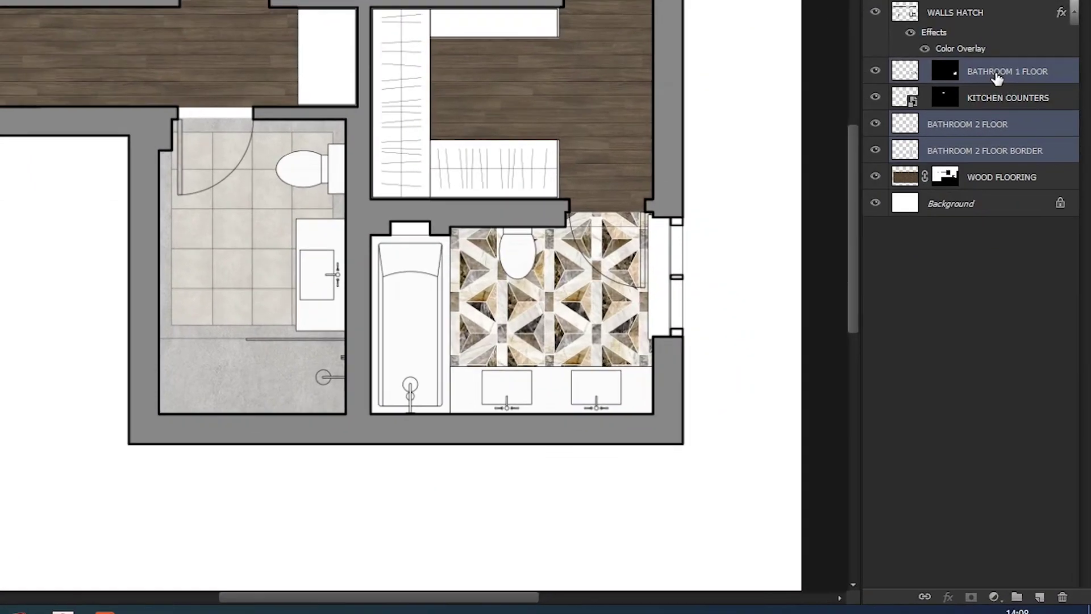
{"action": "left_click", "coordinate": [980, 186], "text": "ctrl"}
{"action": "left_click_drag", "start_coordinate": [1014, 597], "coordinate": [1015, 596]}
{"action": "type", "text": "FLOOR FIN"}
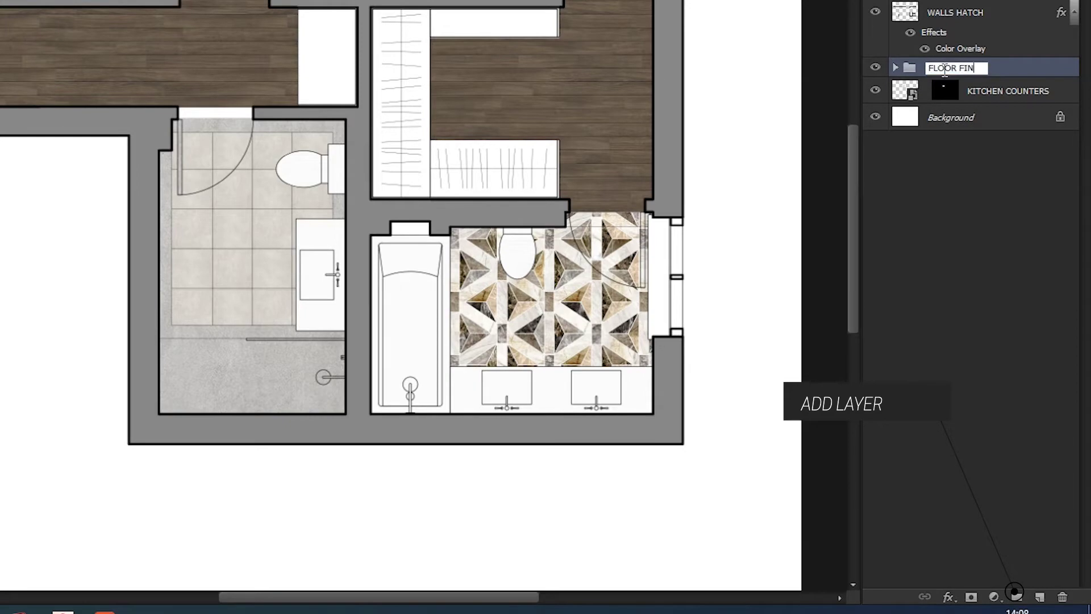
{"action": "type", "text": "ISHES"}
{"action": "key", "text": "Return"}
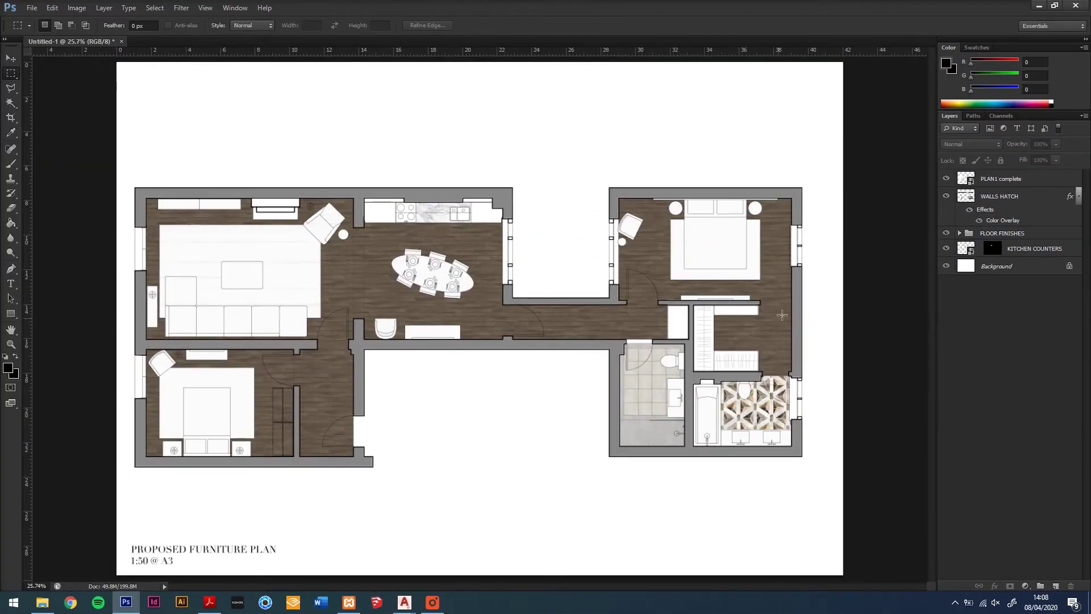
{"action": "left_click", "coordinate": [951, 237]}
{"action": "left_click", "coordinate": [951, 237]}
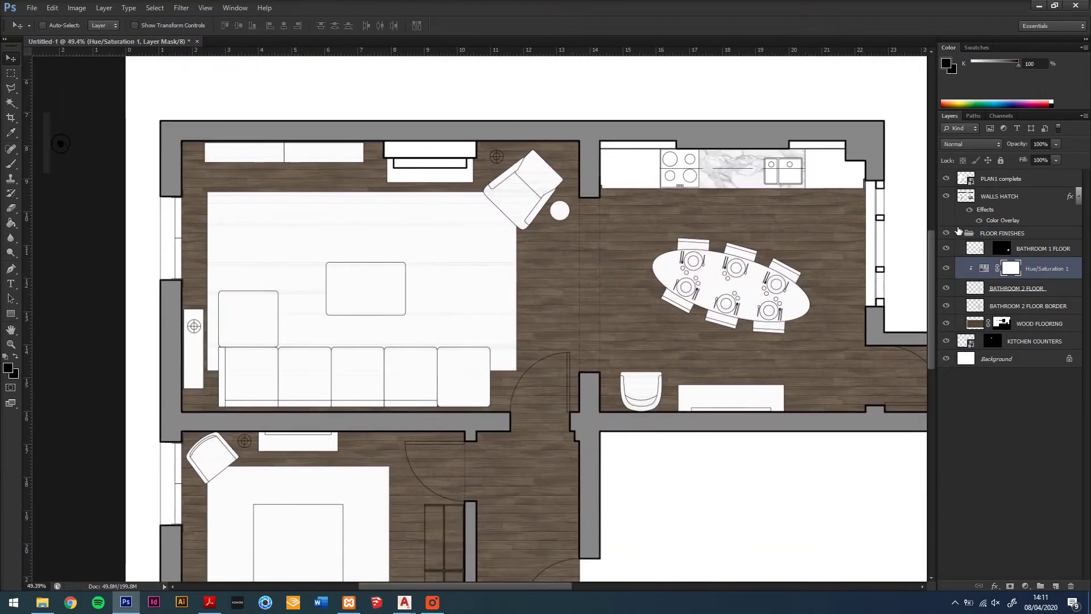
Create a RUGS group and place LIVING RM RUG.jpg, rotated and scaled over the living room seating area
{"action": "left_click", "coordinate": [1039, 587]}
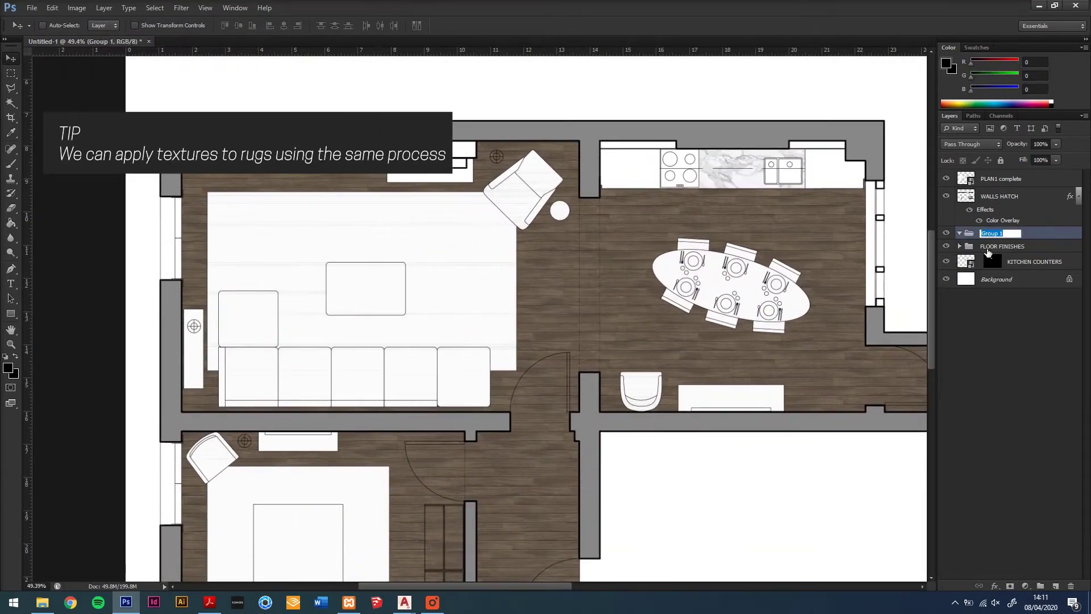
{"action": "left_click", "coordinate": [42, 602]}
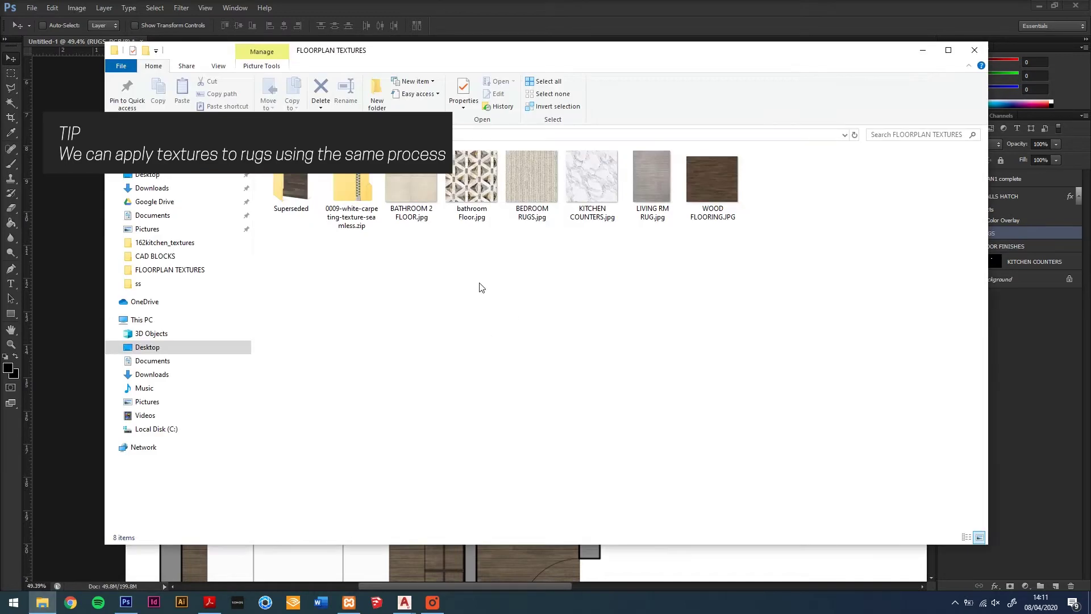
{"action": "left_click_drag", "start_coordinate": [670, 185], "coordinate": [475, 257]}
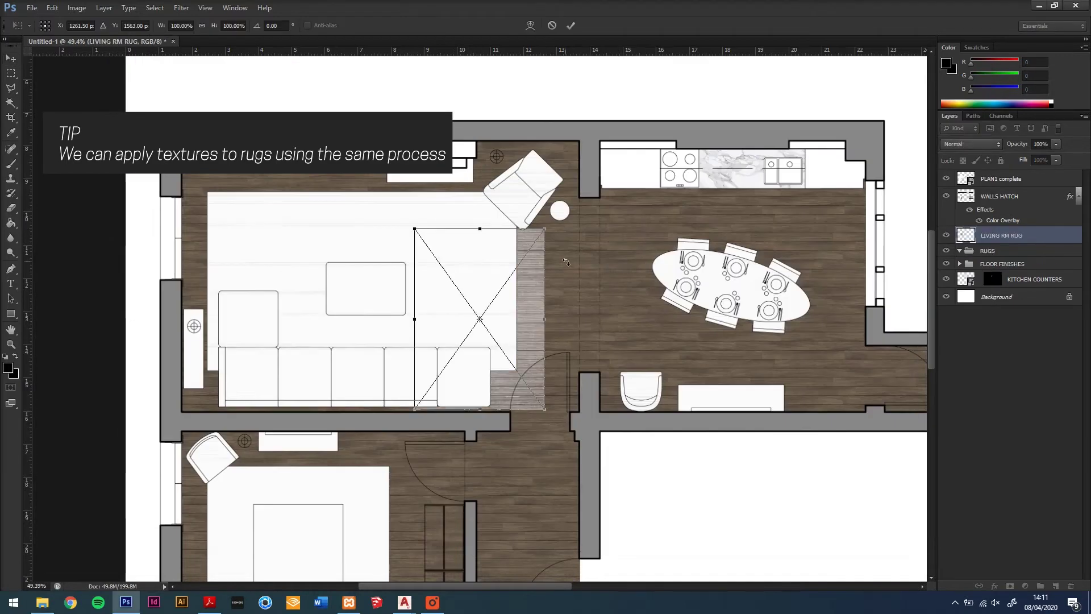
{"action": "left_click_drag", "start_coordinate": [566, 261], "coordinate": [422, 233]}
{"action": "left_click_drag", "start_coordinate": [542, 306], "coordinate": [358, 245]}
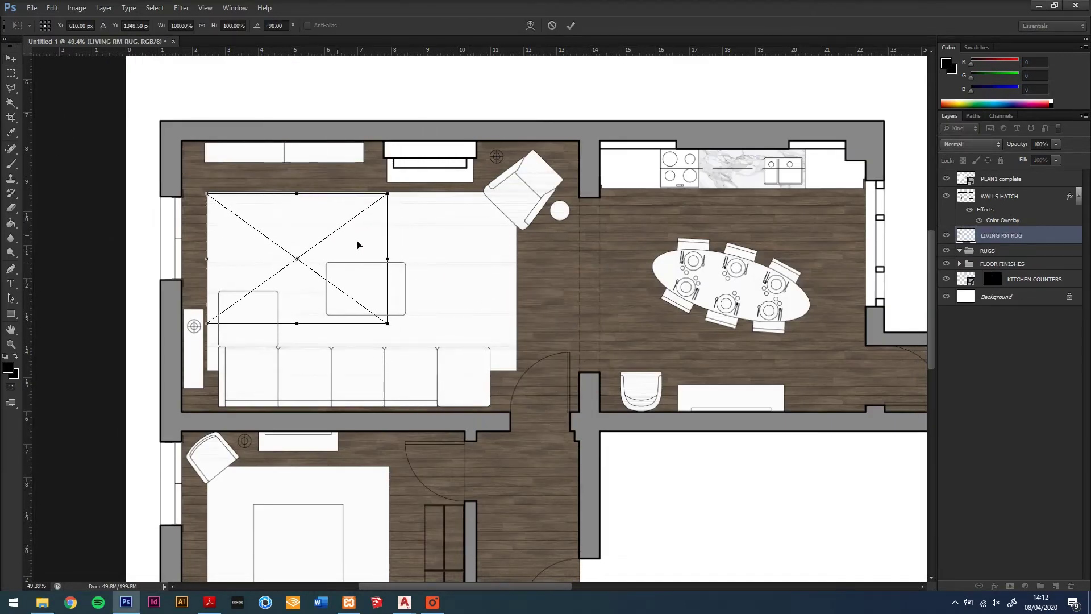
{"action": "left_click_drag", "start_coordinate": [387, 323], "coordinate": [518, 372]}
{"action": "key", "text": "Return"}
Add a layer mask to PLAN1 complete and fill it so the furniture stays visible above the floors
{"action": "left_click_drag", "start_coordinate": [989, 237], "coordinate": [988, 175]}
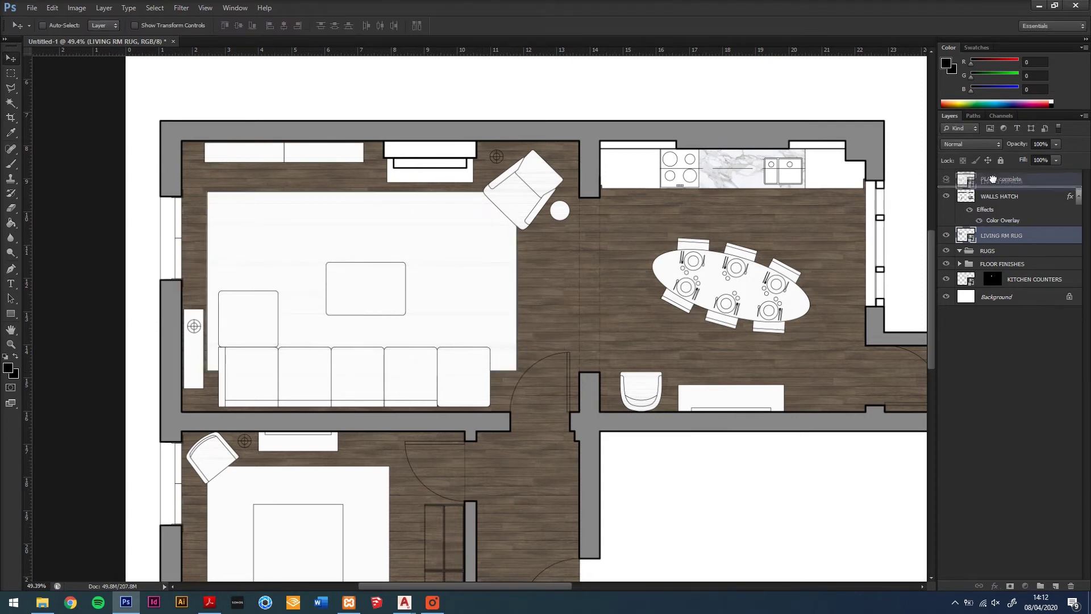
{"action": "left_click", "coordinate": [946, 178]}
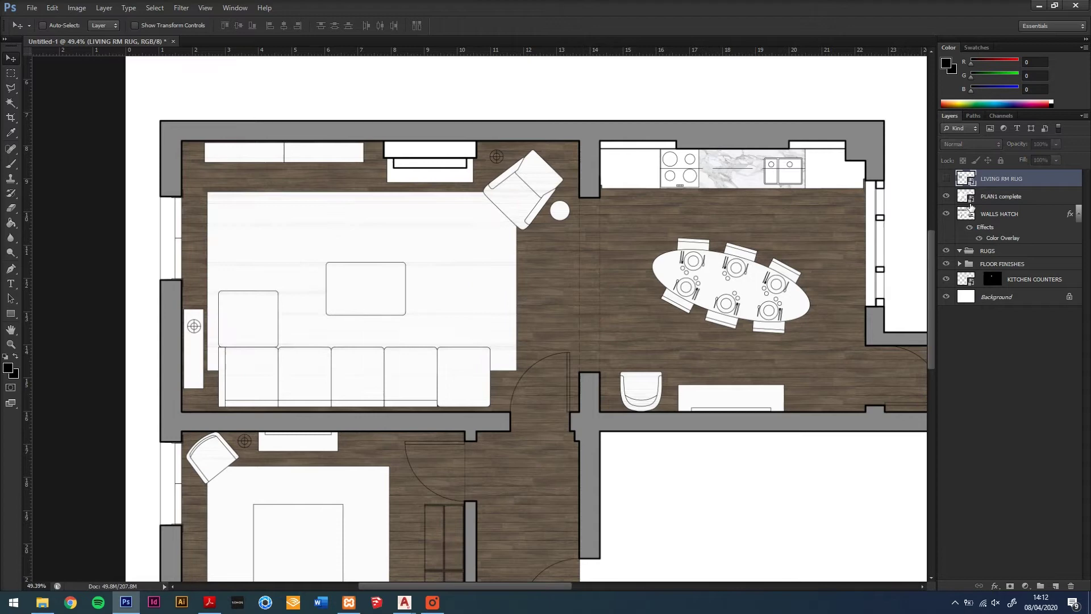
{"action": "left_click", "coordinate": [976, 202]}
{"action": "key", "text": "w"}
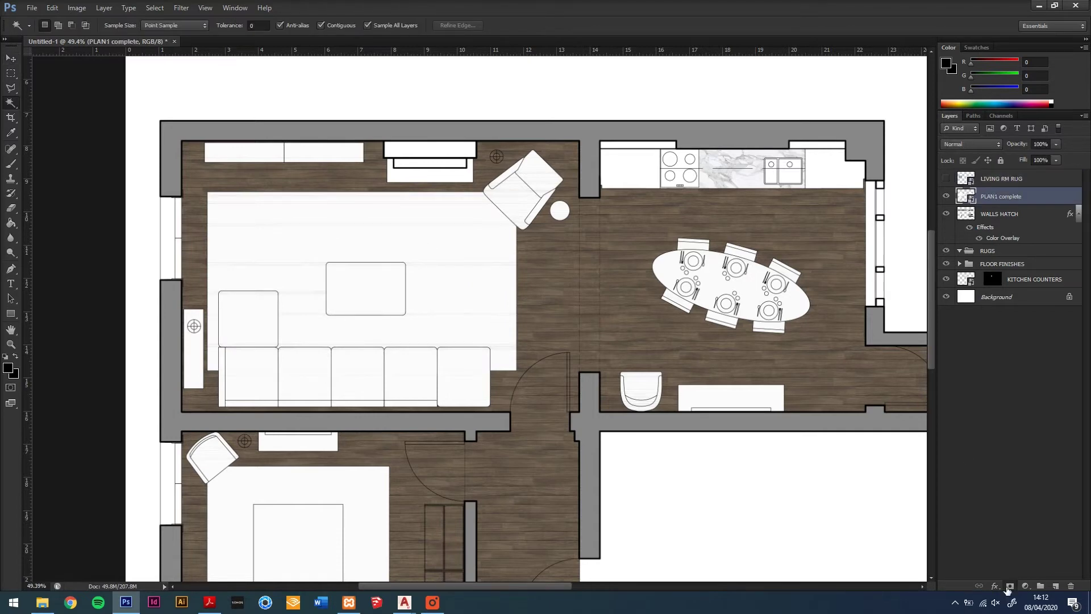
{"action": "left_click", "coordinate": [1009, 586]}
{"action": "left_click", "coordinate": [945, 266]}
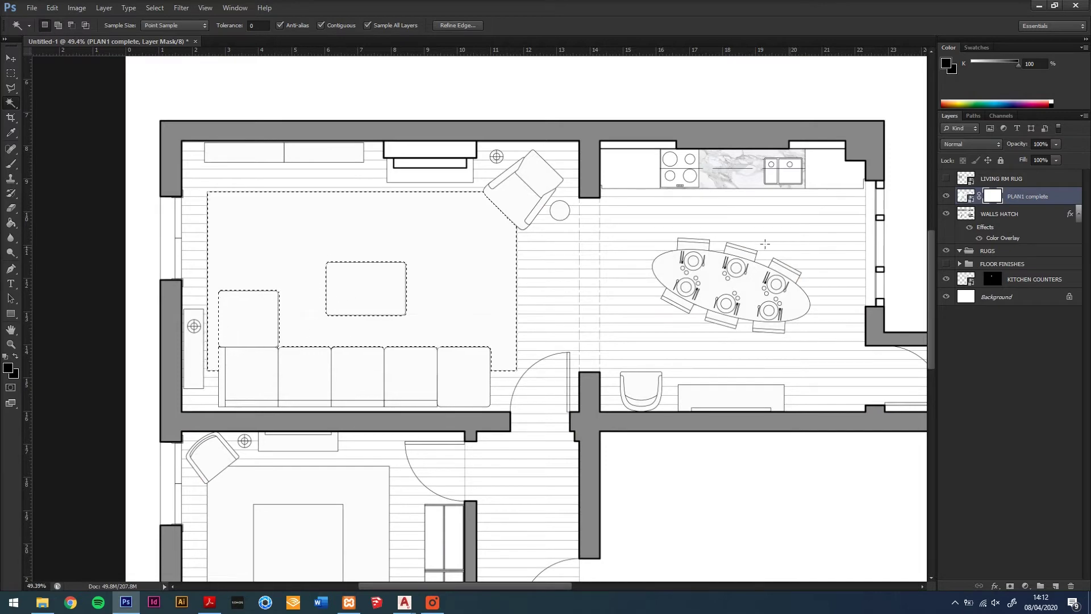
{"action": "scroll", "coordinate": [445, 224], "scroll_direction": "down", "scroll_amount": 5}
{"action": "left_click", "coordinate": [384, 213], "text": "shift"}
{"action": "key", "text": "g"}
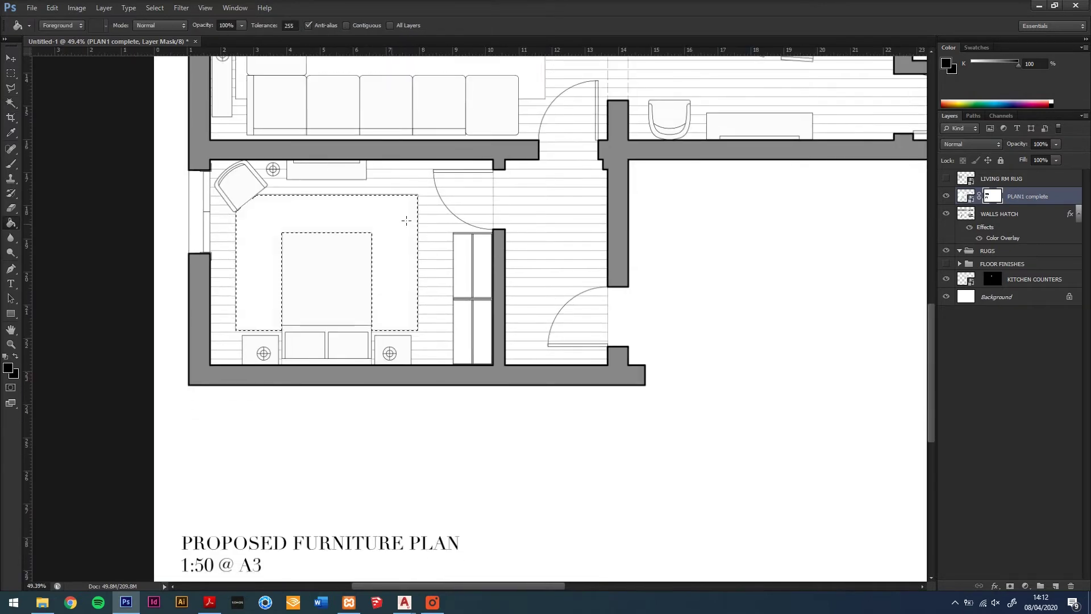
{"action": "scroll", "coordinate": [635, 215], "scroll_direction": "up", "scroll_amount": 2}
{"action": "scroll", "coordinate": [635, 214], "scroll_direction": "right", "scroll_amount": 5}
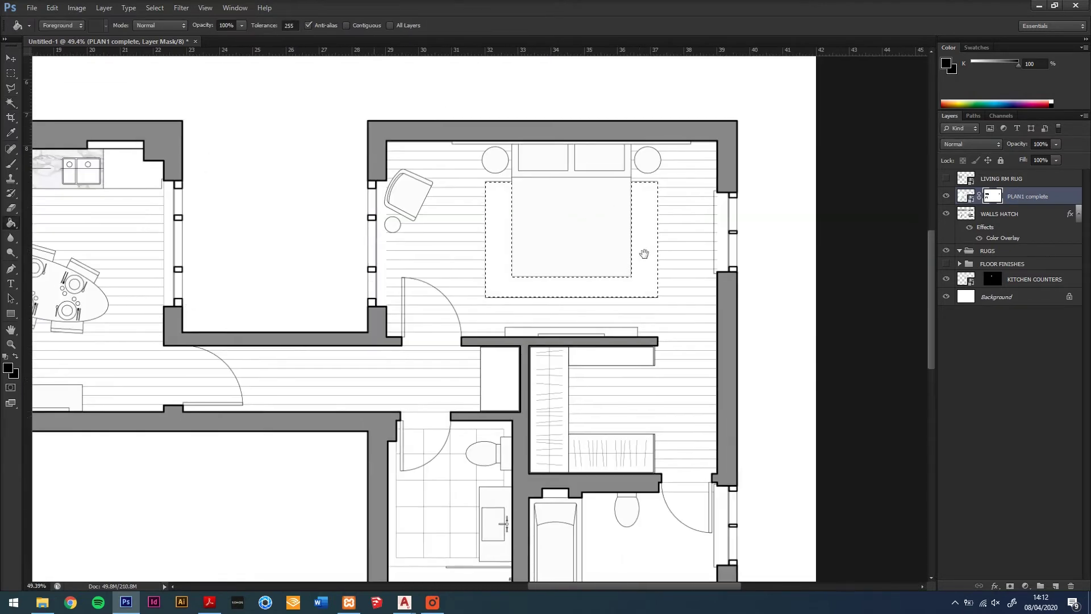
{"action": "scroll", "coordinate": [645, 251], "scroll_direction": "left", "scroll_amount": 5}
{"action": "key", "text": "m"}
Show the rug again and move its layer beneath the PLAN1 complete linework
{"action": "left_click", "coordinate": [946, 179]}
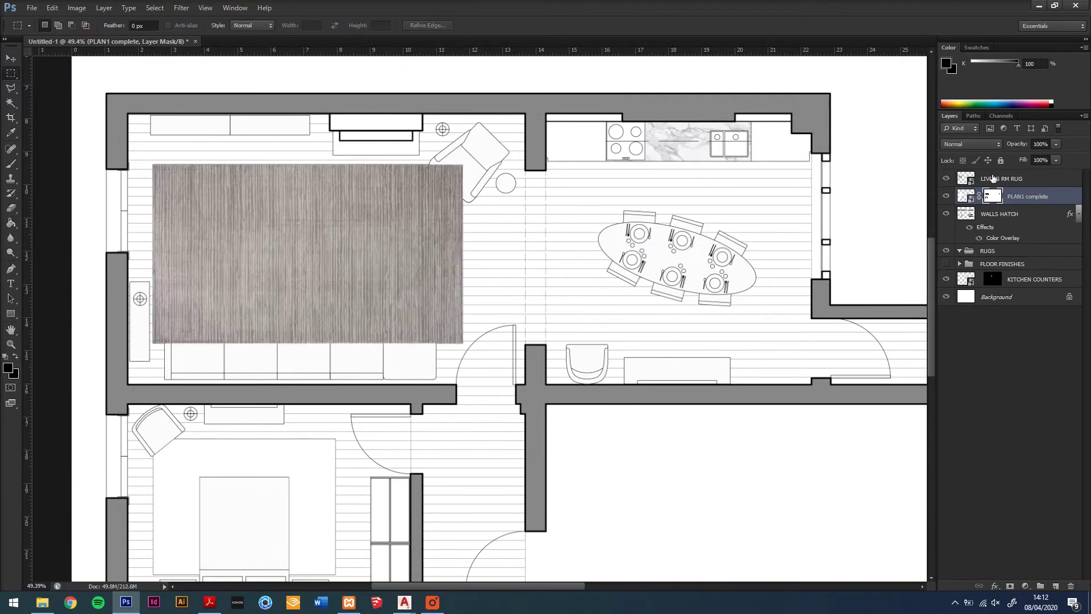
{"action": "left_click_drag", "start_coordinate": [998, 179], "coordinate": [1004, 201]}
{"action": "left_click_drag", "start_coordinate": [313, 234], "coordinate": [448, 263]}
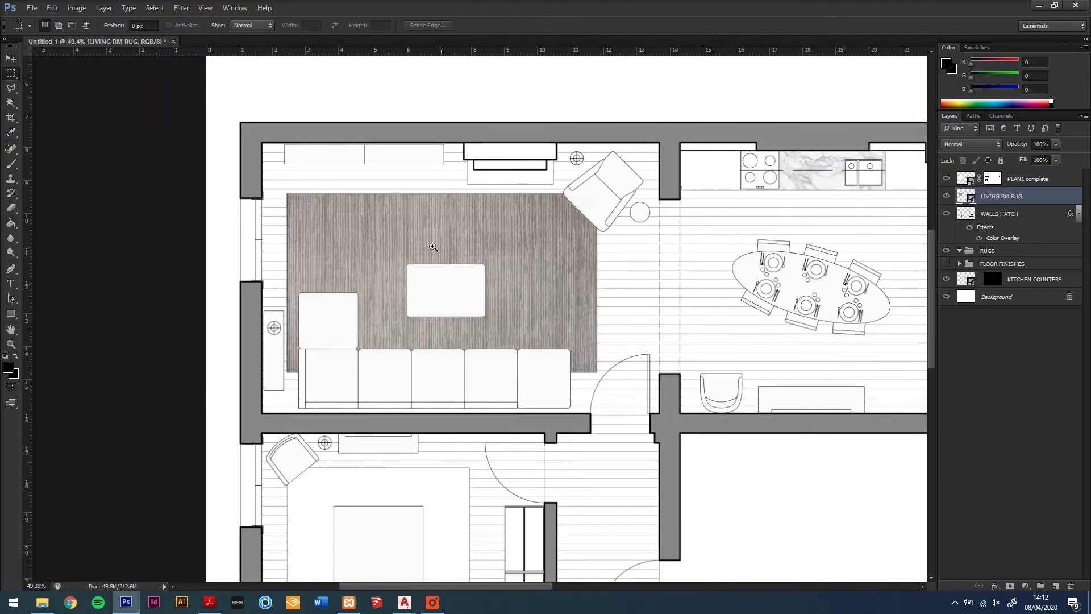
{"action": "type", "text": "6.19"}
Scale BEDROOM RUGS to 6.19%, move it around the first bed and mask it to the rug area
{"action": "key", "text": "Return"}
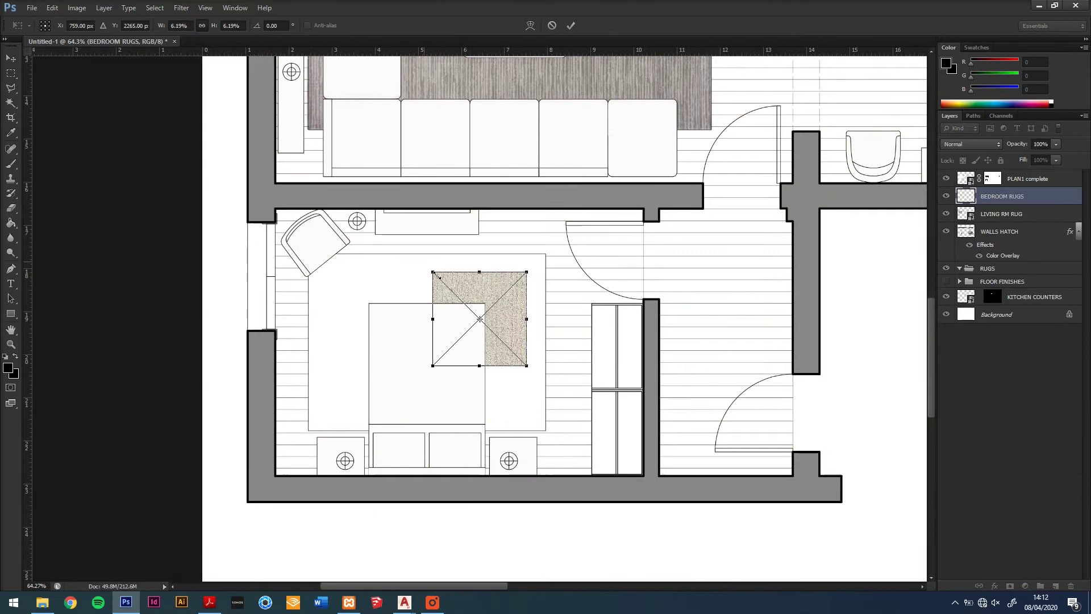
{"action": "left_click_drag", "start_coordinate": [469, 293], "coordinate": [337, 267]}
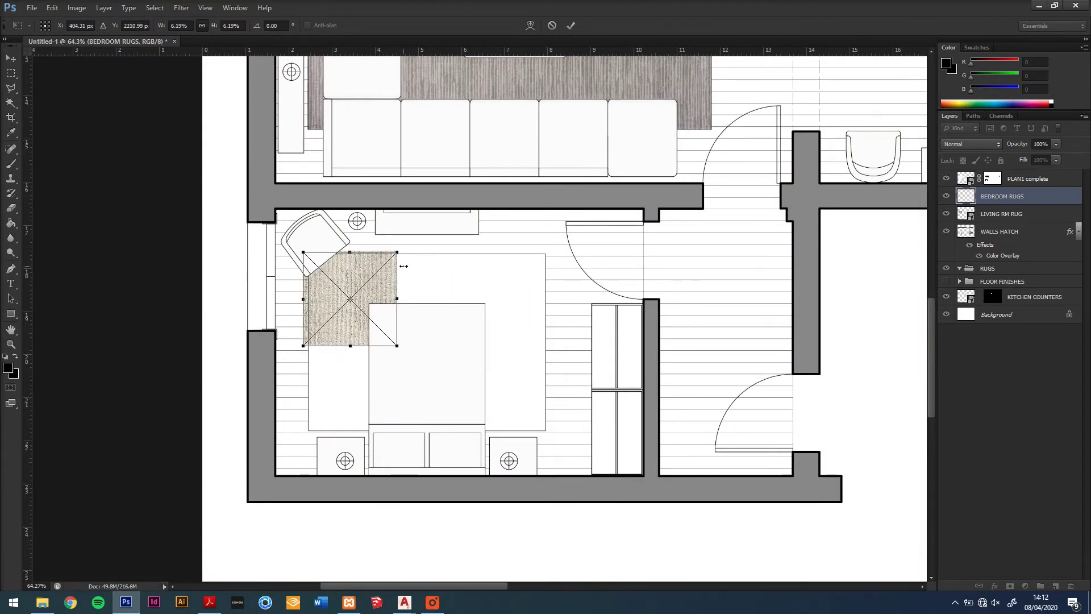
{"action": "left_click_drag", "start_coordinate": [308, 431], "coordinate": [548, 250]}
{"action": "left_click", "coordinate": [1009, 585]}
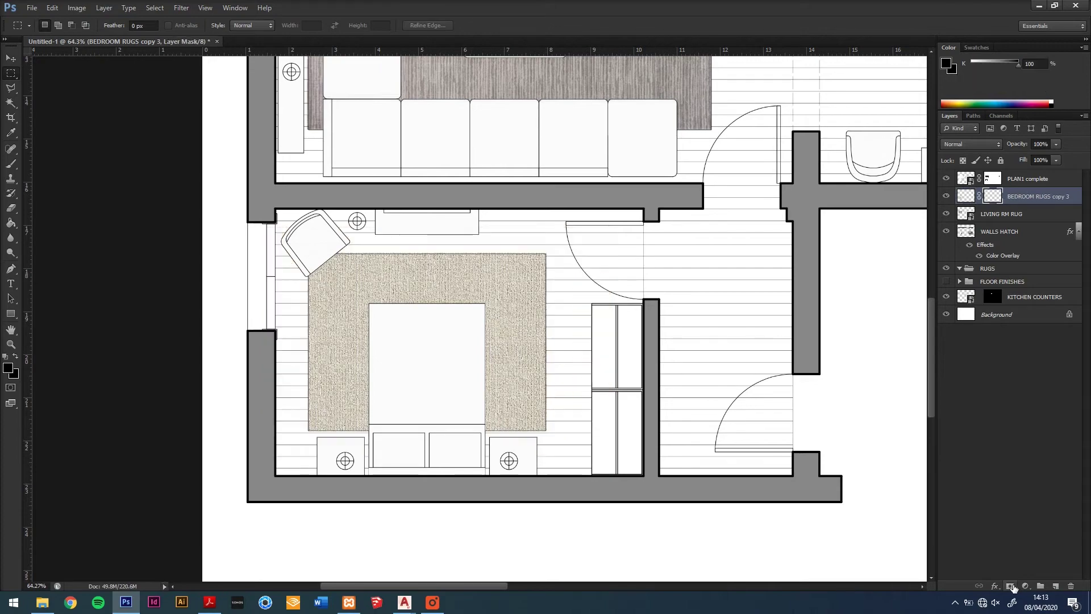
Duplicate the rug layer with Ctrl+J and move the copy under the bed in the other bedroom
{"action": "key", "text": "ctrl+j"}
{"action": "scroll", "coordinate": [249, 420], "scroll_direction": "down", "scroll_amount": 3}
{"action": "key", "text": "v"}
{"action": "mouse_move", "coordinate": [365, 385]}
{"action": "left_mouse_down"}
{"action": "mouse_move", "coordinate": [778, 218]}
{"action": "mouse_move", "coordinate": [606, 290]}
{"action": "left_mouse_up"}
{"action": "scroll", "coordinate": [670, 282], "scroll_direction": "up", "scroll_amount": 3}
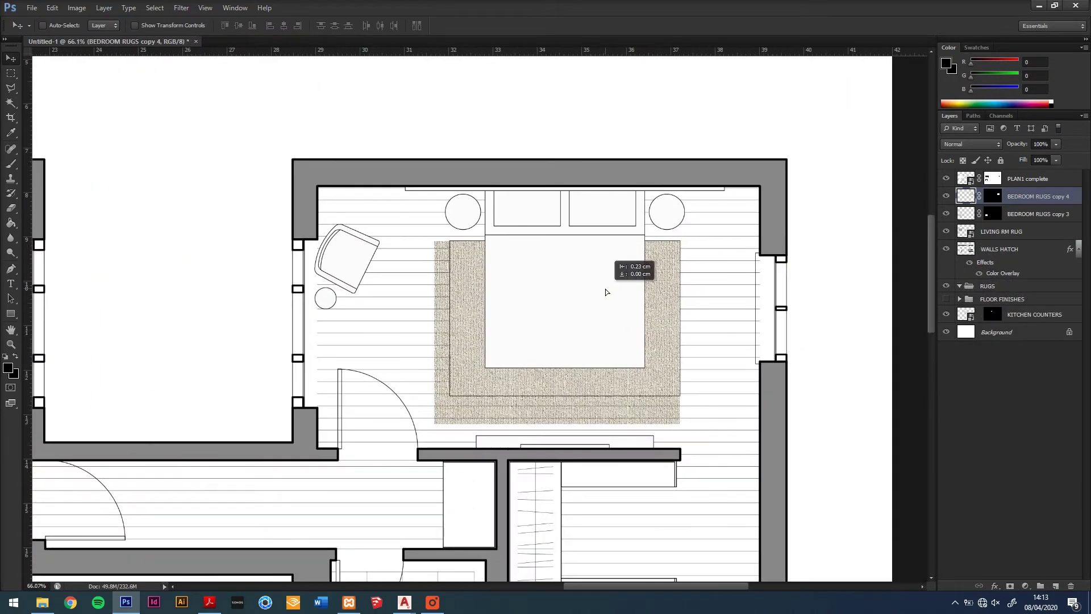
{"action": "key", "text": "m"}
{"action": "left_click_drag", "start_coordinate": [429, 447], "coordinate": [451, 441]}
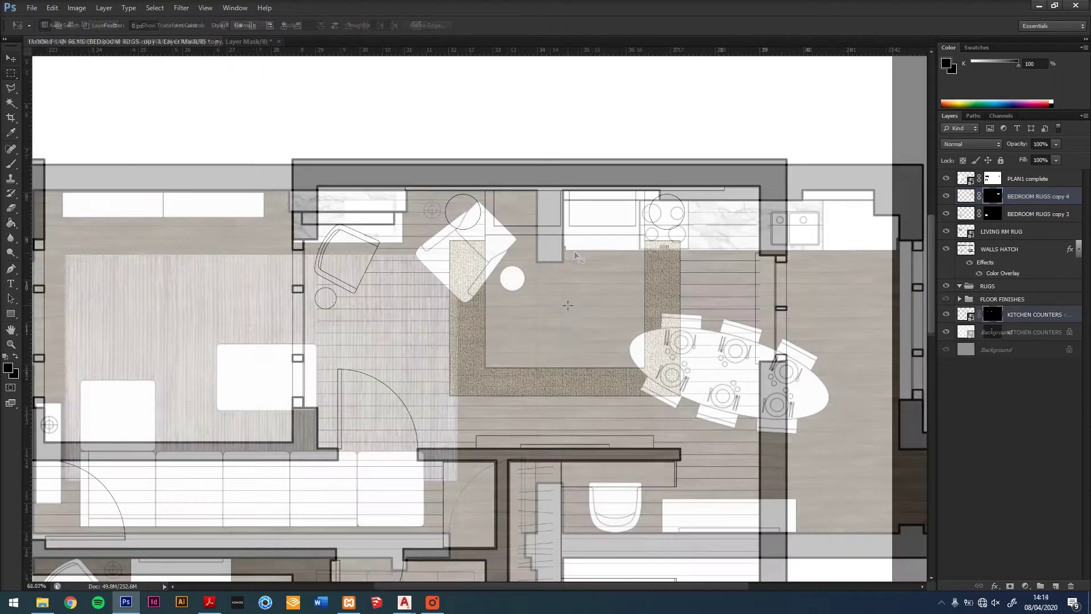
{"action": "key", "text": "w"}
{"action": "scroll", "coordinate": [404, 239], "scroll_direction": "up", "scroll_amount": 5}
Magic Wand the fireplace hearth and fill its mask white to reveal the marble finish
{"action": "left_click", "coordinate": [363, 283]}
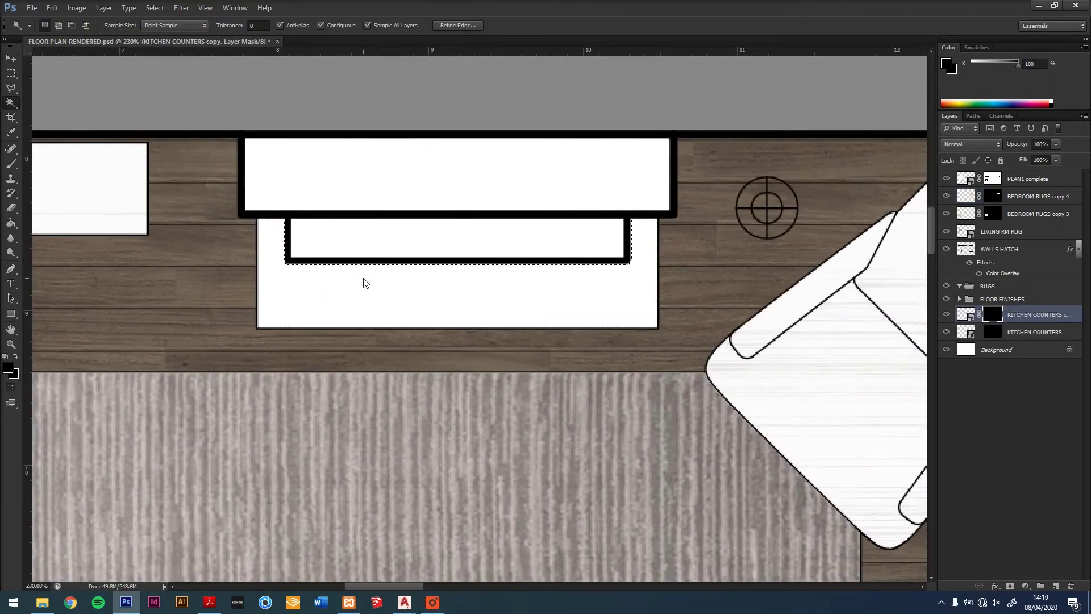
{"action": "key", "text": "g"}
{"action": "left_click", "coordinate": [971, 61]}
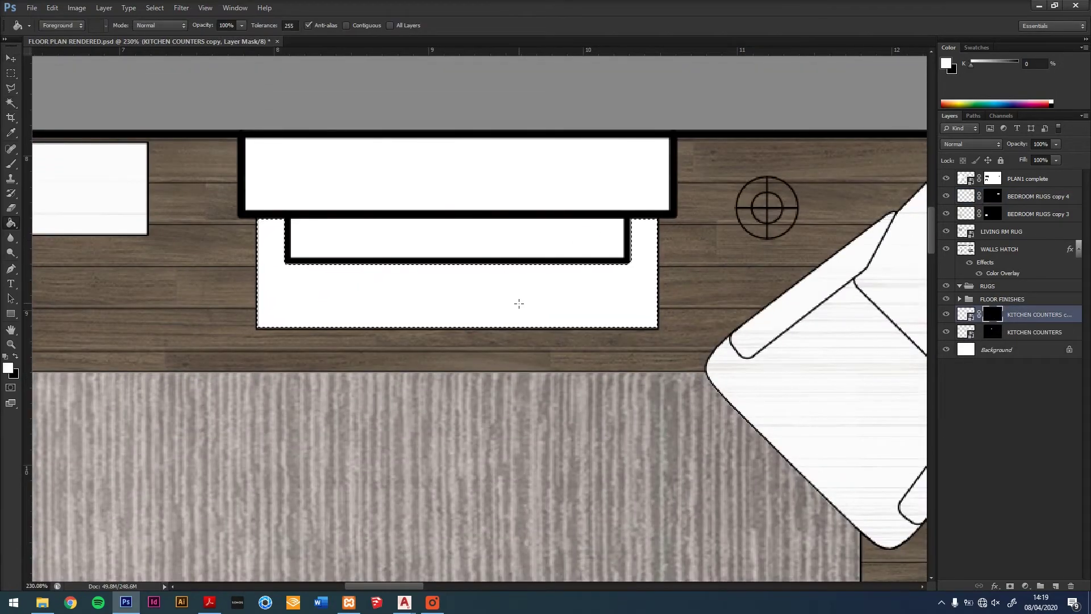
{"action": "left_click", "coordinate": [518, 303]}
{"action": "key", "text": "m"}
{"action": "key", "text": "ctrl+d"}
Keep the marble in place on the FIREPLACE layer and add a new empty layer above PLAN1 complete
{"action": "key", "text": "v"}
{"action": "mouse_move", "coordinate": [621, 348]}
{"action": "left_mouse_down"}
{"action": "mouse_move", "coordinate": [564, 269]}
{"action": "mouse_move", "coordinate": [560, 239]}
{"action": "left_mouse_up"}
{"action": "key", "text": "ctrl+z"}
{"action": "left_click", "coordinate": [965, 314]}
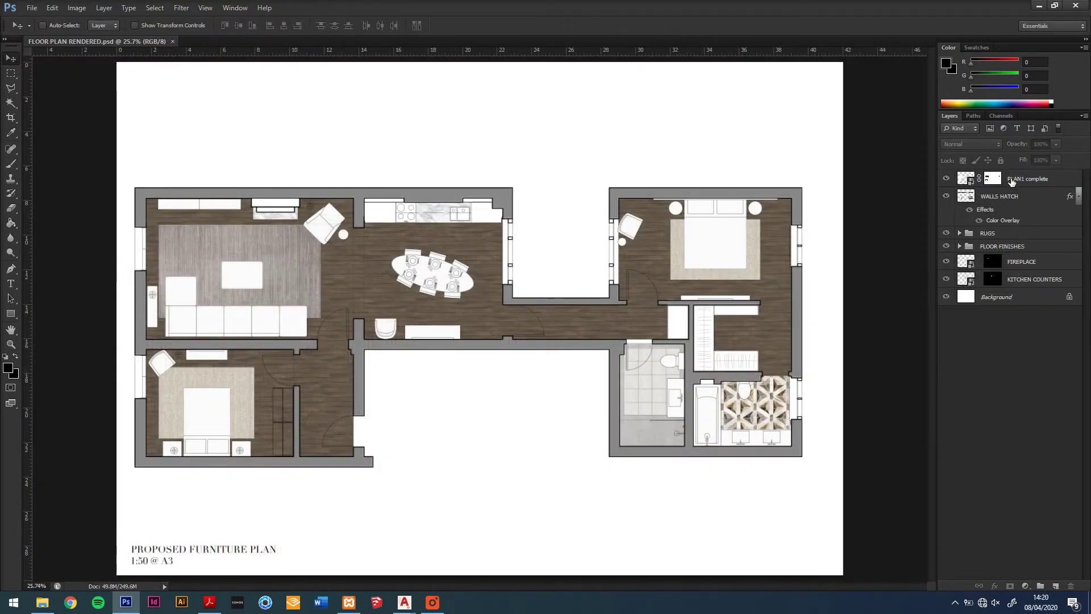
{"action": "left_click", "coordinate": [1012, 180]}
{"action": "left_click", "coordinate": [1055, 586]}
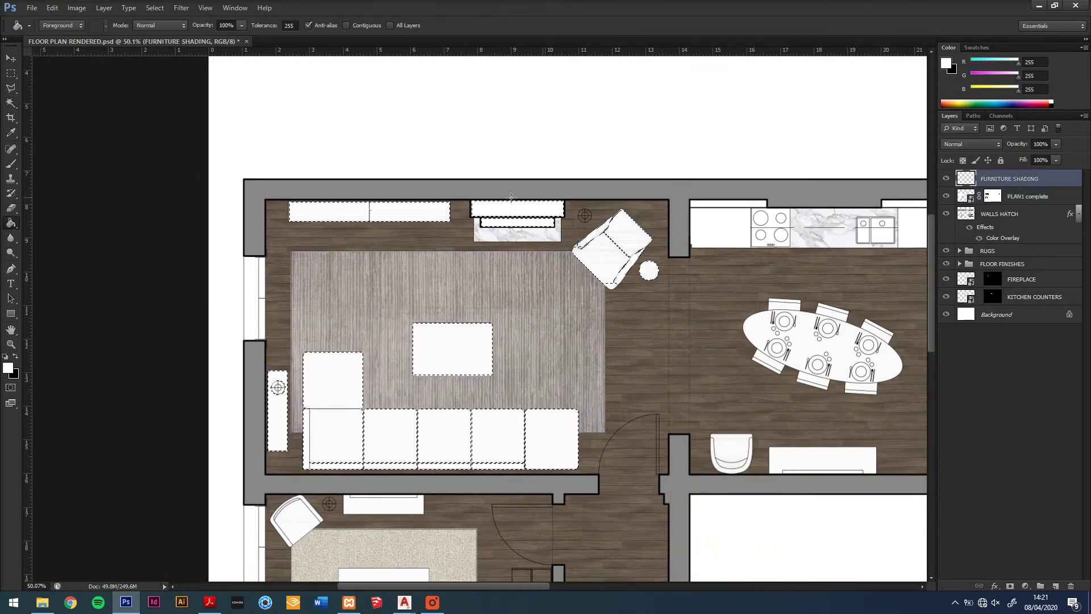
Deselect the filled furniture shapes and move PLAN1 complete above the FURNITURE SHADING layer
{"action": "key", "text": "m"}
{"action": "left_click", "coordinate": [554, 315]}
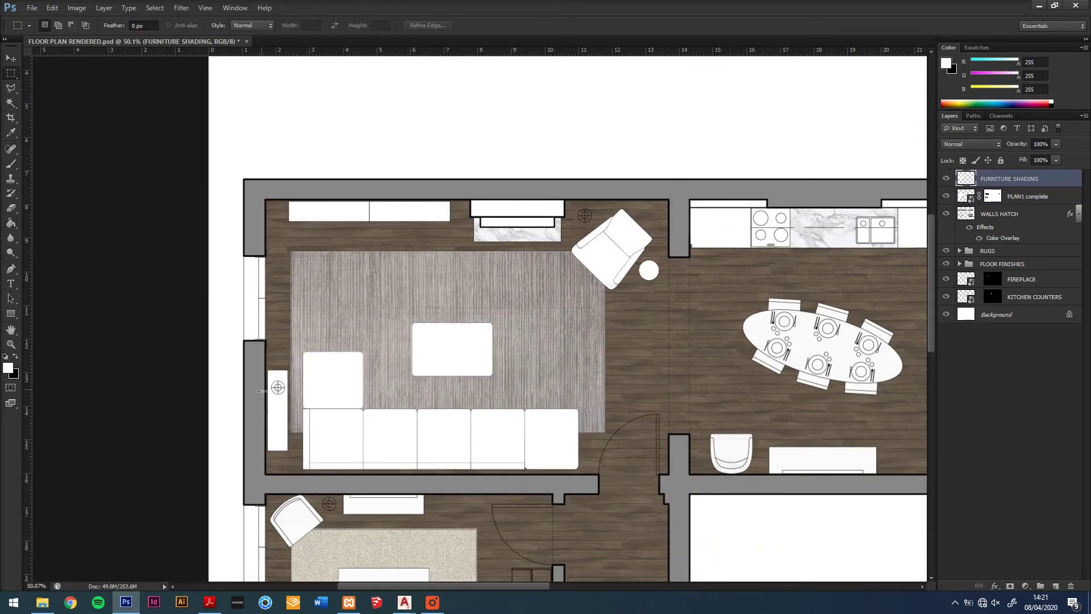
{"action": "scroll", "coordinate": [264, 390], "scroll_direction": "up", "scroll_amount": 5}
{"action": "left_click", "coordinate": [284, 390]}
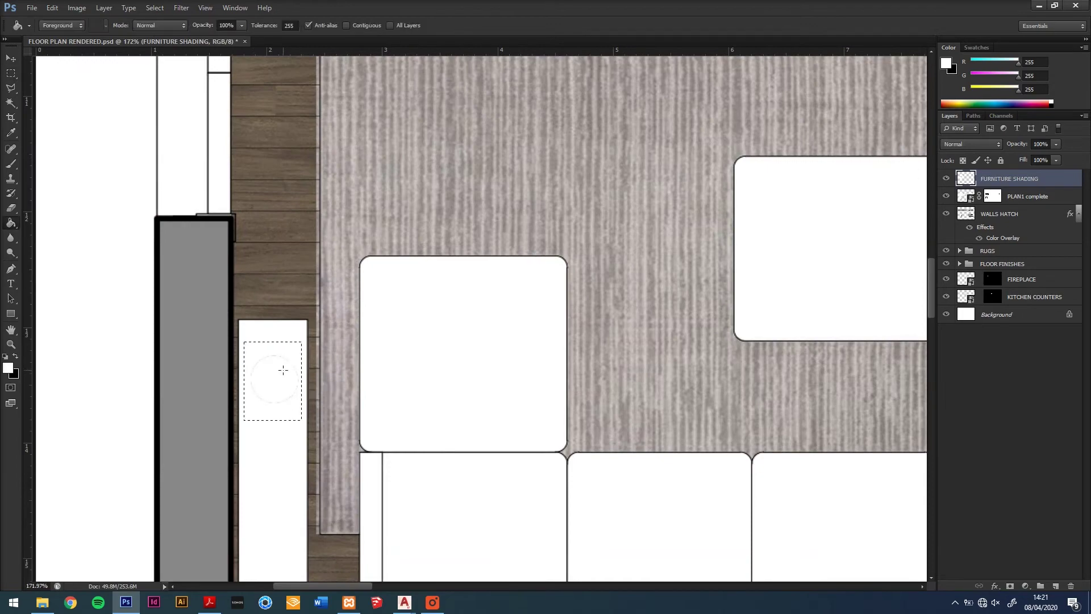
{"action": "scroll", "coordinate": [282, 384], "scroll_direction": "down", "scroll_amount": 5}
{"action": "left_click_drag", "start_coordinate": [1024, 197], "coordinate": [980, 196]}
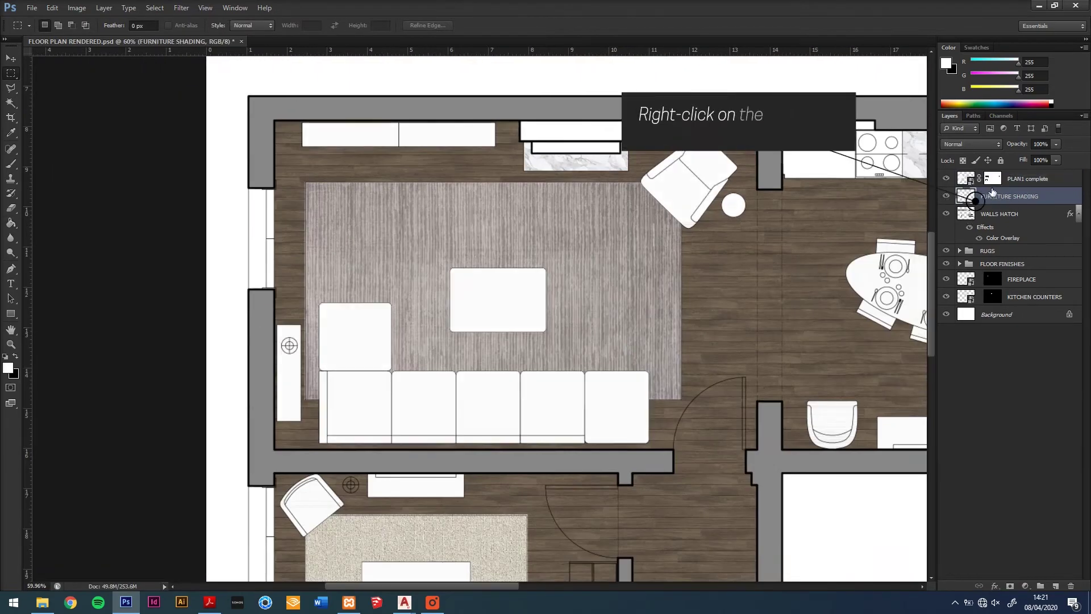
Give FURNITURE SHADING a drop shadow with Opacity 68%, Distance 15 px, Spread 34%, Size 57 px
{"action": "right_click", "coordinate": [976, 197]}
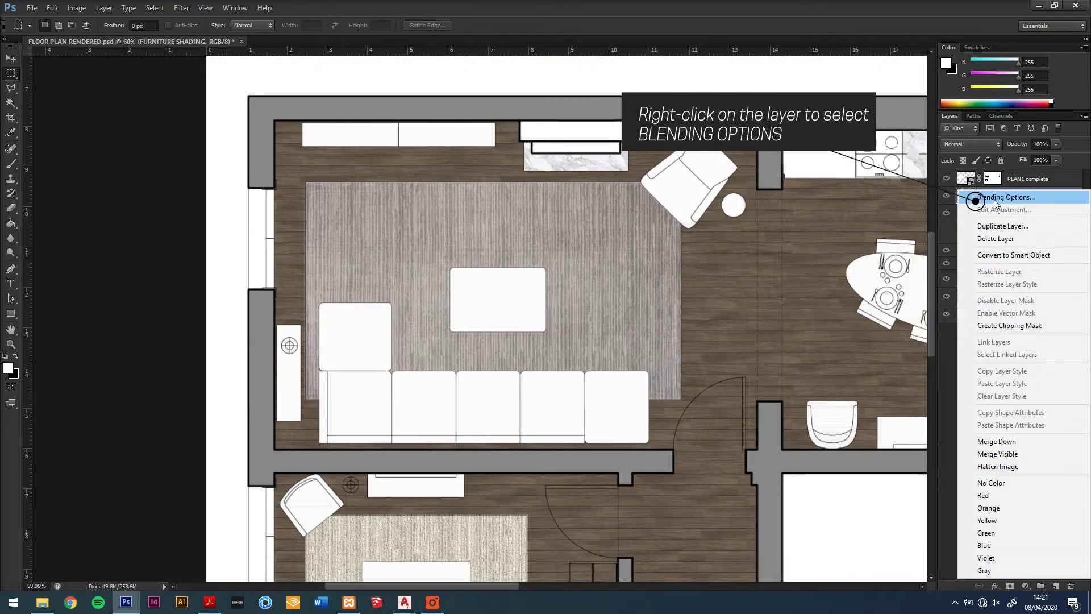
{"action": "left_click", "coordinate": [996, 199]}
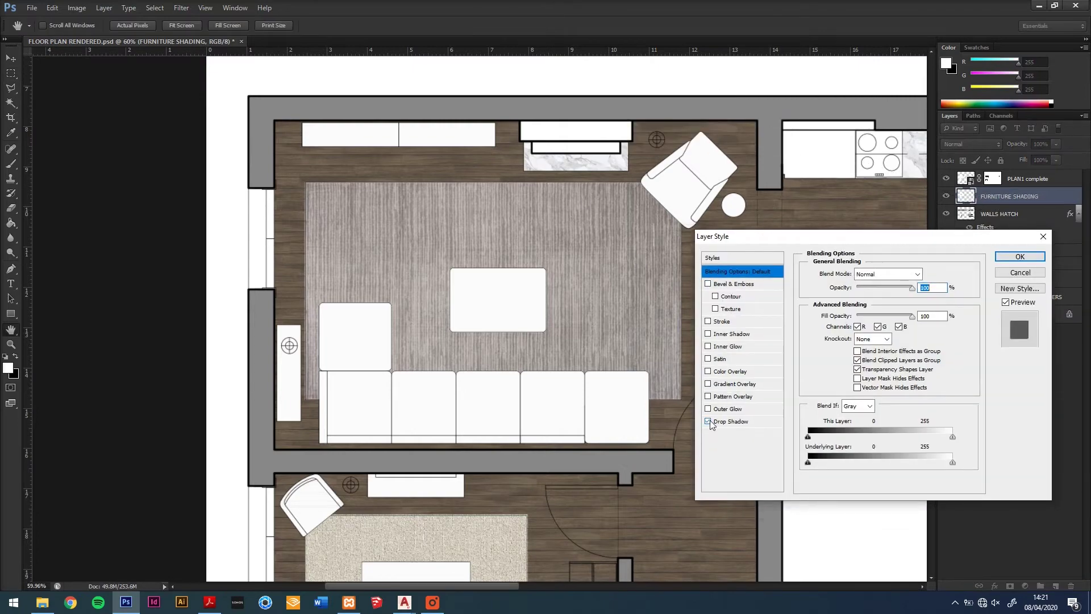
{"action": "left_click", "coordinate": [730, 421]}
{"action": "mouse_move", "coordinate": [851, 328]}
{"action": "left_mouse_down"}
{"action": "mouse_move", "coordinate": [868, 317]}
{"action": "mouse_move", "coordinate": [828, 314]}
{"action": "mouse_move", "coordinate": [852, 306]}
{"action": "mouse_move", "coordinate": [854, 350]}
{"action": "mouse_move", "coordinate": [863, 346]}
{"action": "left_mouse_up"}
{"action": "scroll", "coordinate": [533, 366], "scroll_direction": "up", "scroll_amount": 5}
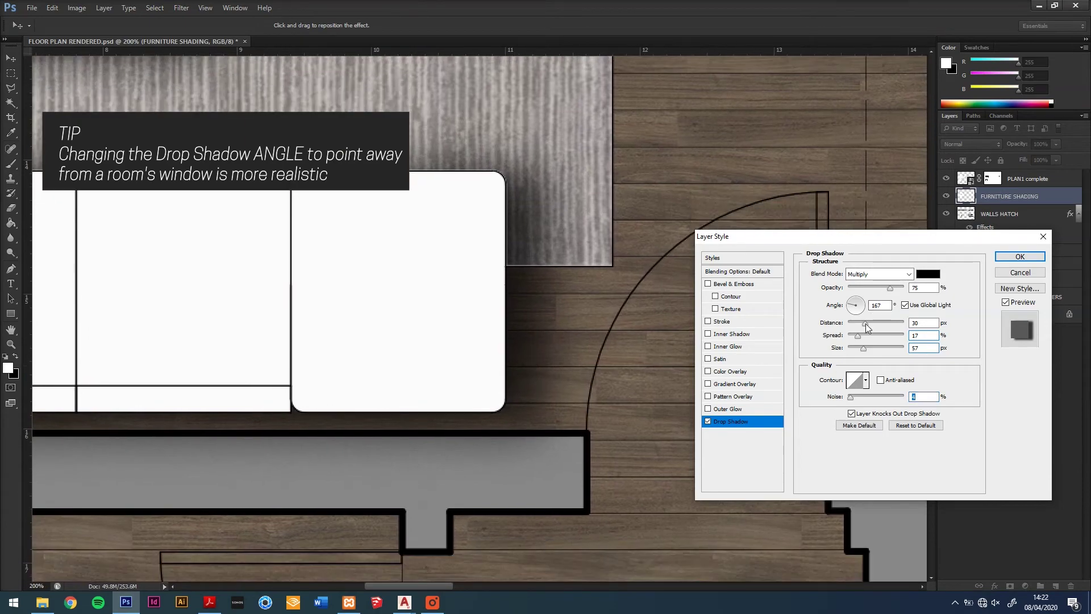
{"action": "left_click_drag", "start_coordinate": [867, 327], "coordinate": [866, 339]}
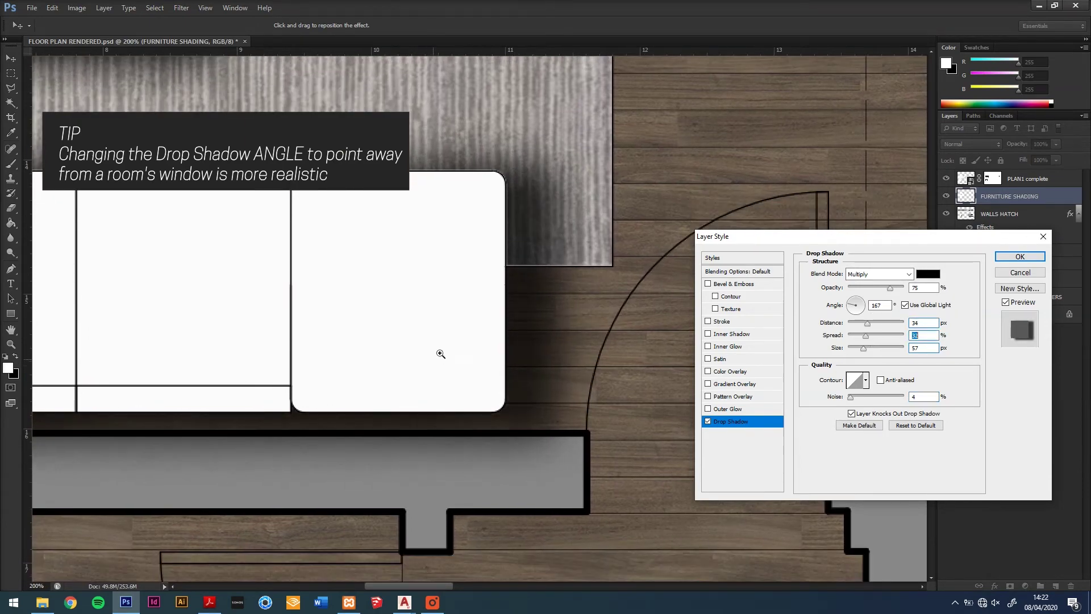
{"action": "scroll", "coordinate": [440, 353], "scroll_direction": "down", "scroll_amount": 5}
{"action": "scroll", "coordinate": [406, 335], "scroll_direction": "up", "scroll_amount": 2}
{"action": "left_click_drag", "start_coordinate": [886, 289], "coordinate": [881, 284]}
{"action": "left_click_drag", "start_coordinate": [863, 325], "coordinate": [867, 333]}
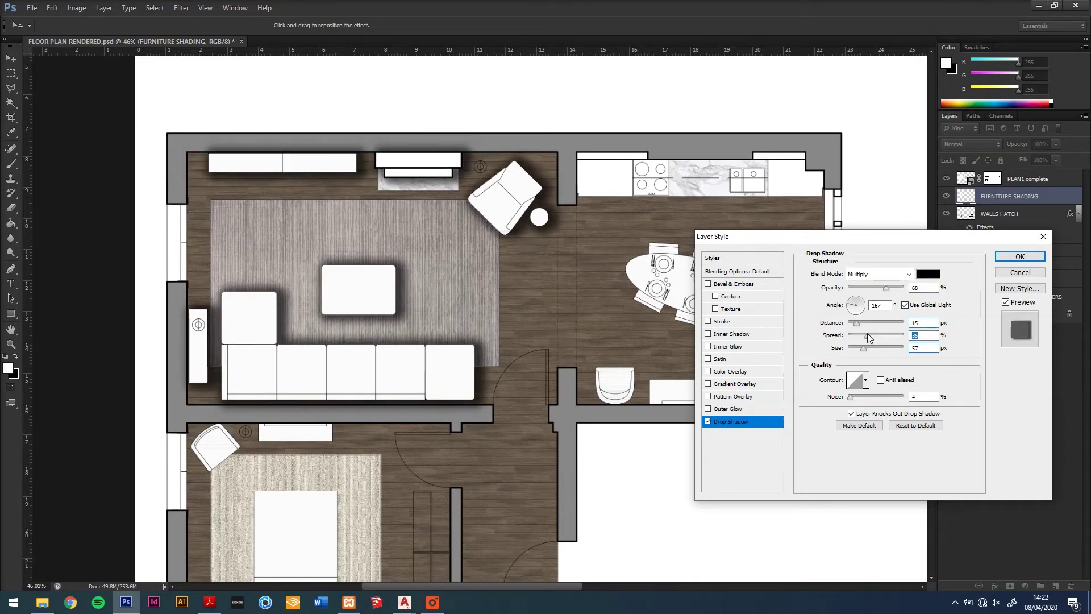
{"action": "left_click", "coordinate": [1002, 255]}
{"action": "scroll", "coordinate": [482, 421], "scroll_direction": "up", "scroll_amount": 5}
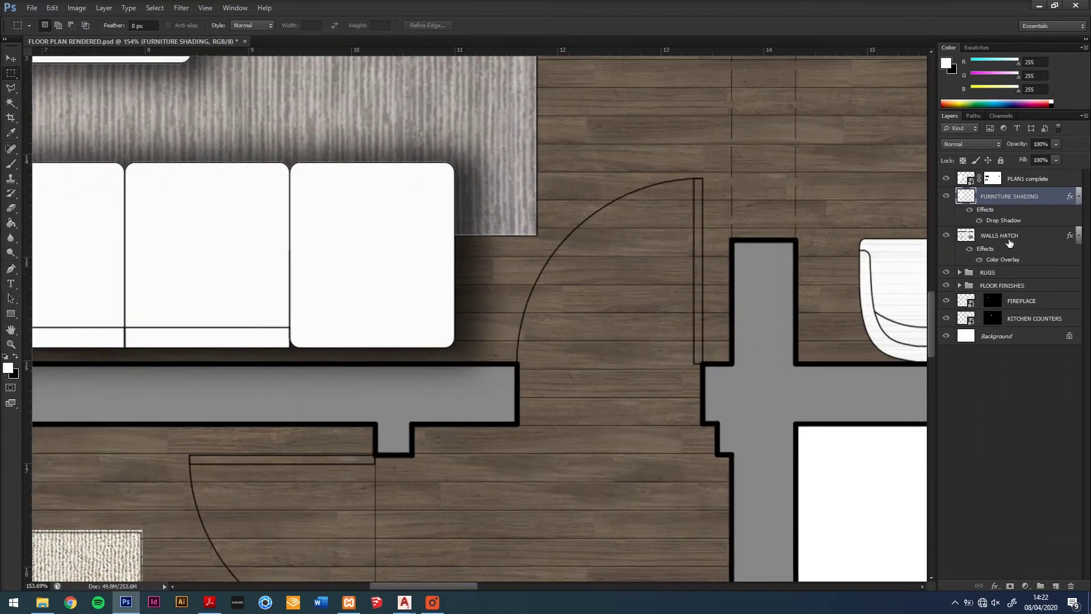
Move WALLS HATCH above FURNITURE SHADING and fine-tune the shading layer's drop shadow to 60% opacity
{"action": "left_click_drag", "start_coordinate": [1009, 245], "coordinate": [1006, 189]}
{"action": "left_click_drag", "start_coordinate": [270, 372], "coordinate": [611, 391]}
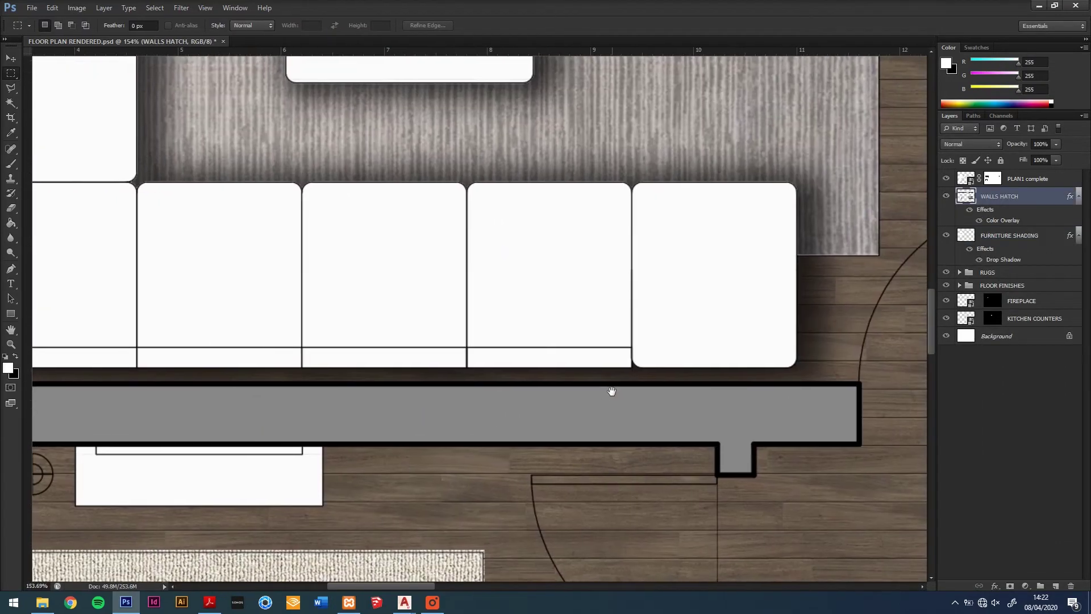
{"action": "scroll", "coordinate": [611, 391], "scroll_direction": "down", "scroll_amount": 5}
{"action": "scroll", "coordinate": [611, 391], "scroll_direction": "down", "scroll_amount": 3}
{"action": "left_click_drag", "start_coordinate": [909, 260], "coordinate": [687, 288]}
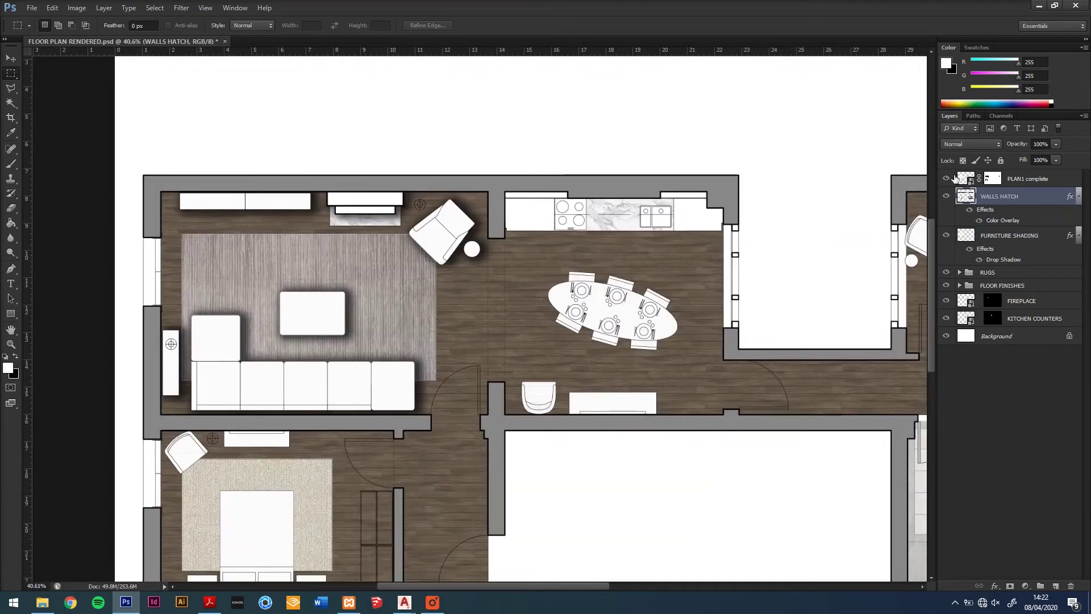
{"action": "left_click", "coordinate": [990, 241]}
{"action": "scroll", "coordinate": [542, 250], "scroll_direction": "down", "scroll_amount": 2}
{"action": "double_click", "coordinate": [1004, 259]}
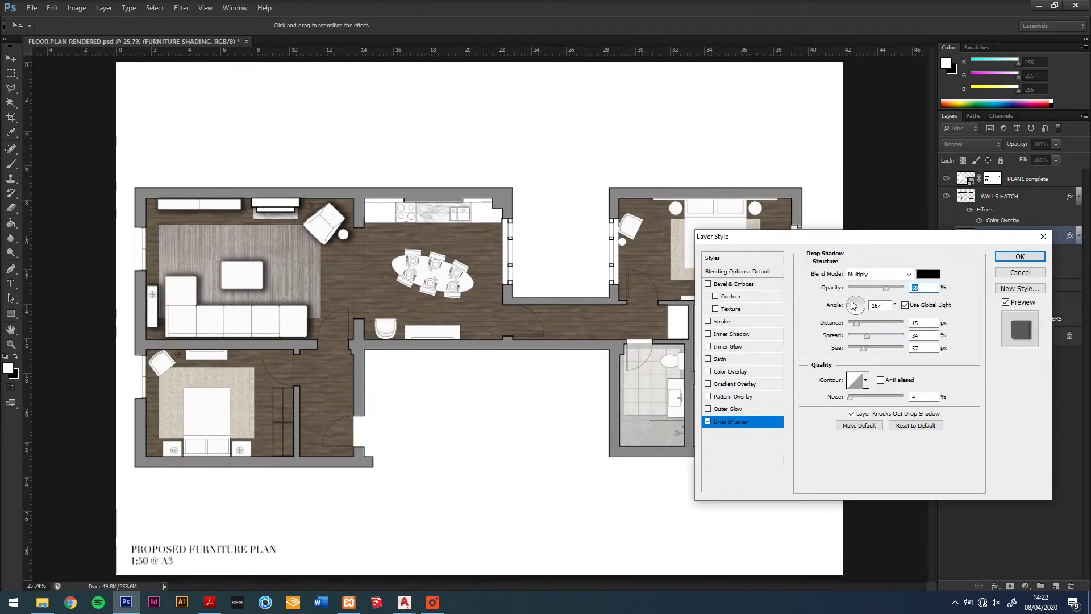
{"action": "left_click_drag", "start_coordinate": [857, 335], "coordinate": [862, 339]}
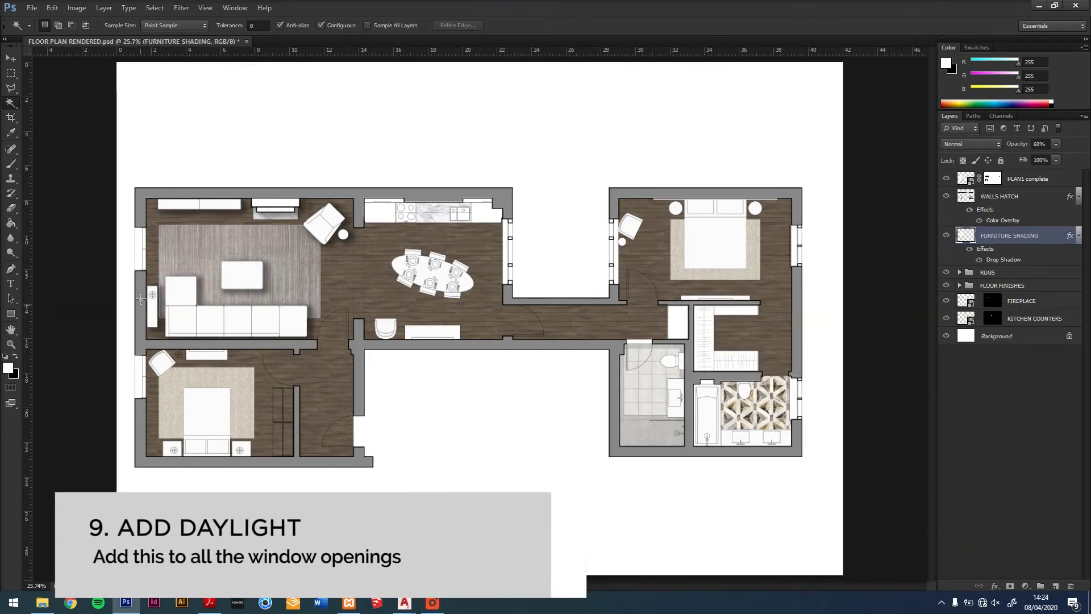
Create a new DAYLIGHT layer and select the living room floor area
{"action": "key", "text": "ctrl+shift+alt+n"}
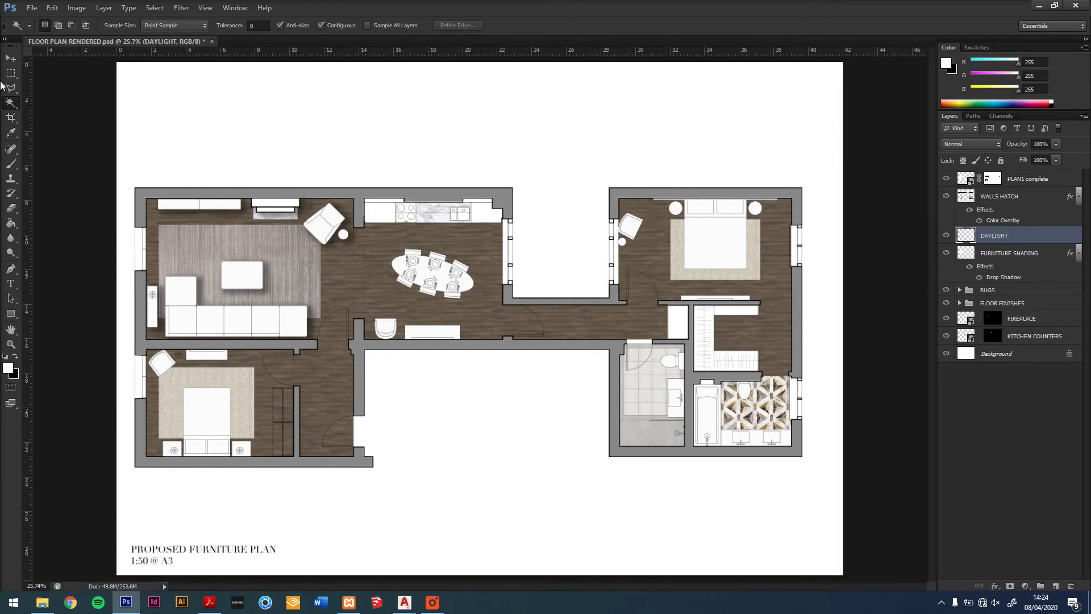
{"action": "key", "text": "m"}
{"action": "scroll", "coordinate": [151, 223], "scroll_direction": "up", "scroll_amount": 2}
{"action": "scroll", "coordinate": [147, 187], "scroll_direction": "up", "scroll_amount": 2}
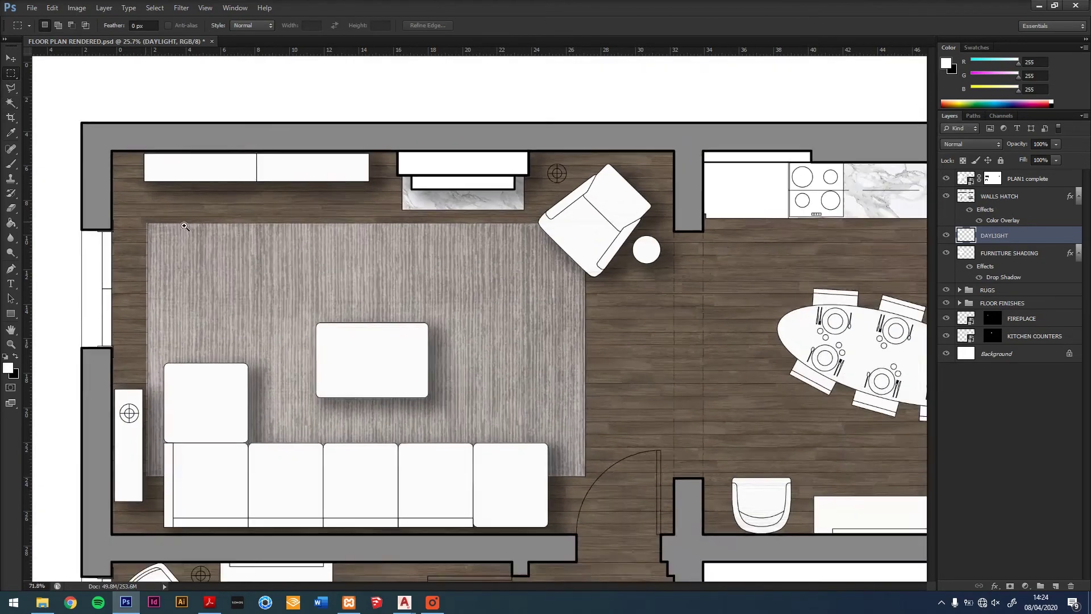
{"action": "scroll", "coordinate": [141, 150], "scroll_direction": "up", "scroll_amount": 2}
{"action": "left_click_drag", "start_coordinate": [193, 156], "coordinate": [724, 518]}
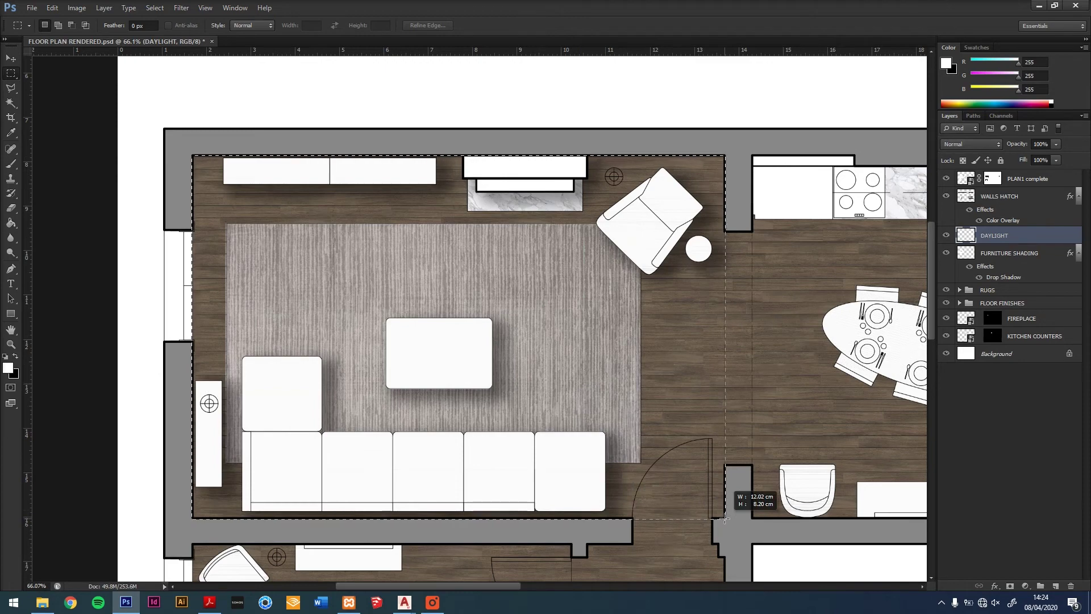
Choose a soft 500 px white brush at 60% opacity for painting light from the window
{"action": "left_click", "coordinate": [9, 167]}
{"action": "right_click", "coordinate": [317, 259]}
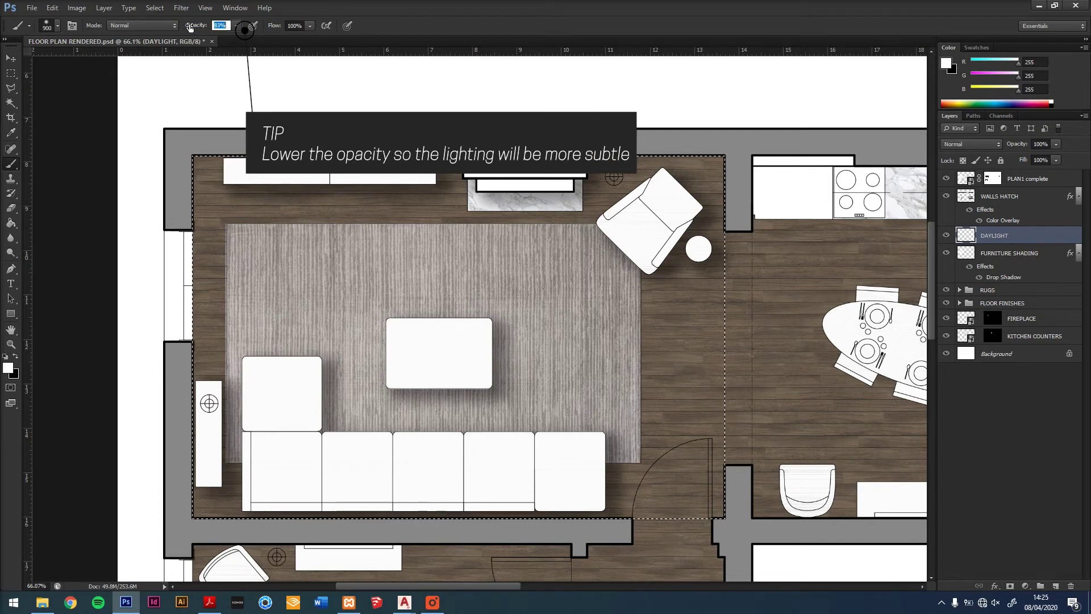
{"action": "left_click_drag", "start_coordinate": [190, 26], "coordinate": [197, 30]}
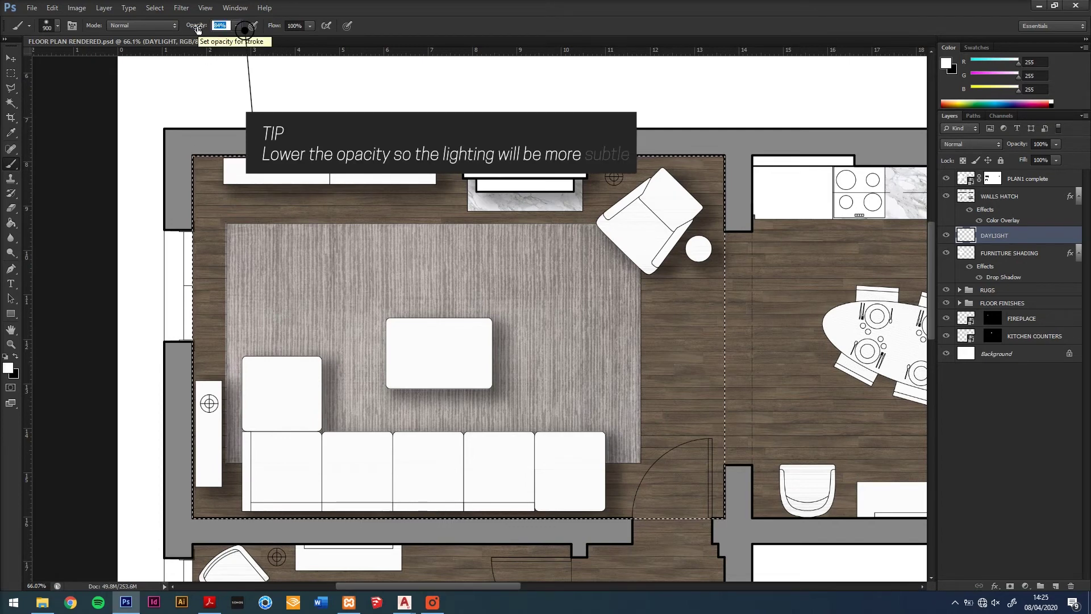
{"action": "type", "text": "60"}
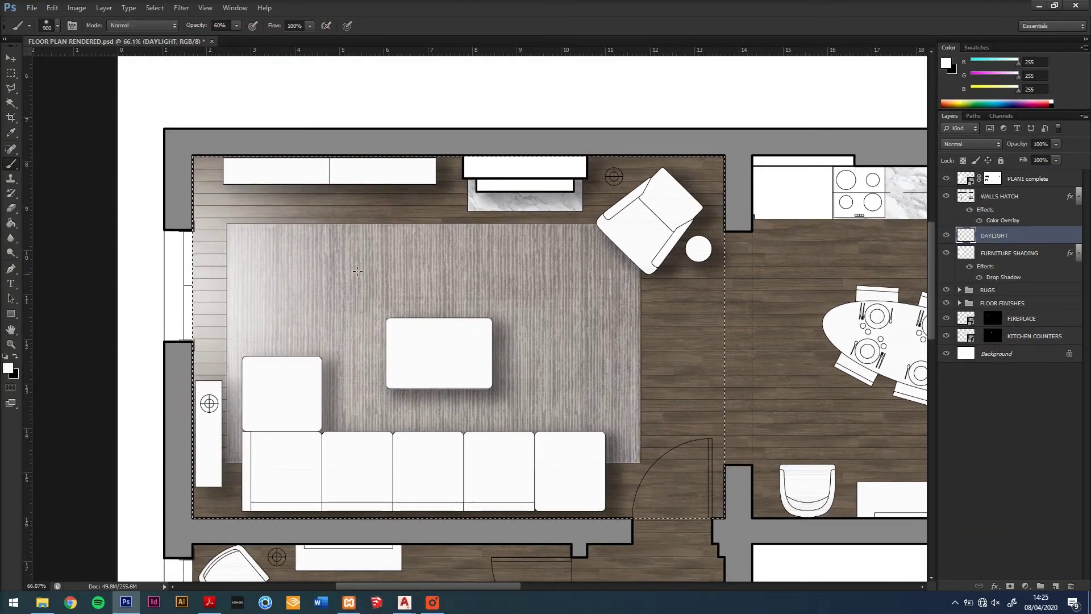
{"action": "scroll", "coordinate": [349, 269], "scroll_direction": "down", "scroll_amount": 5}
Clear the living-room selection and try the DAYLIGHT layer as Screen with reduced opacity
{"action": "key", "text": "m"}
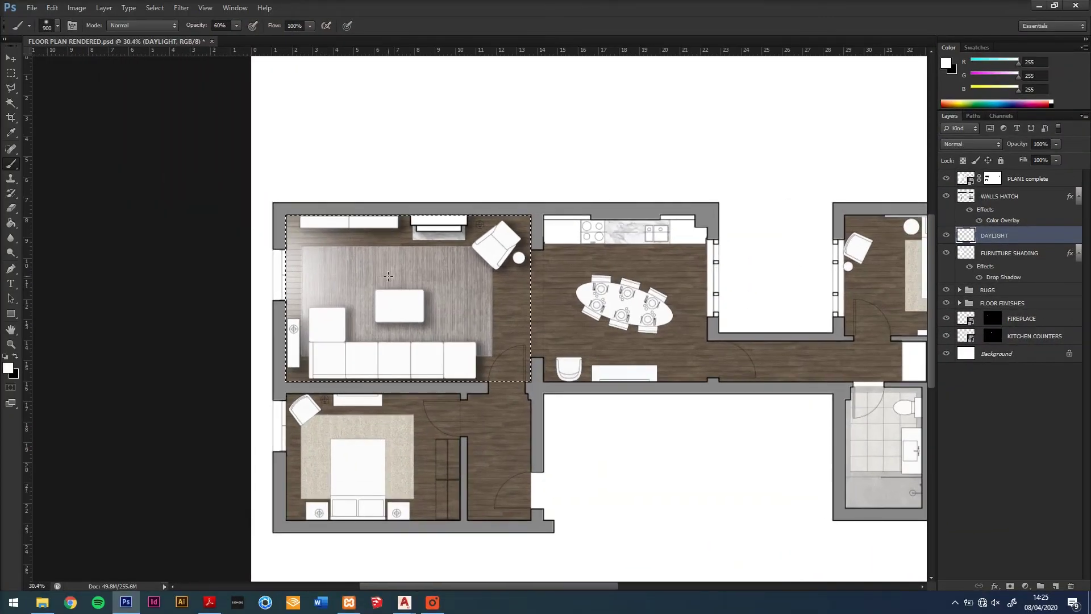
{"action": "key", "text": "ctrl+shift+d"}
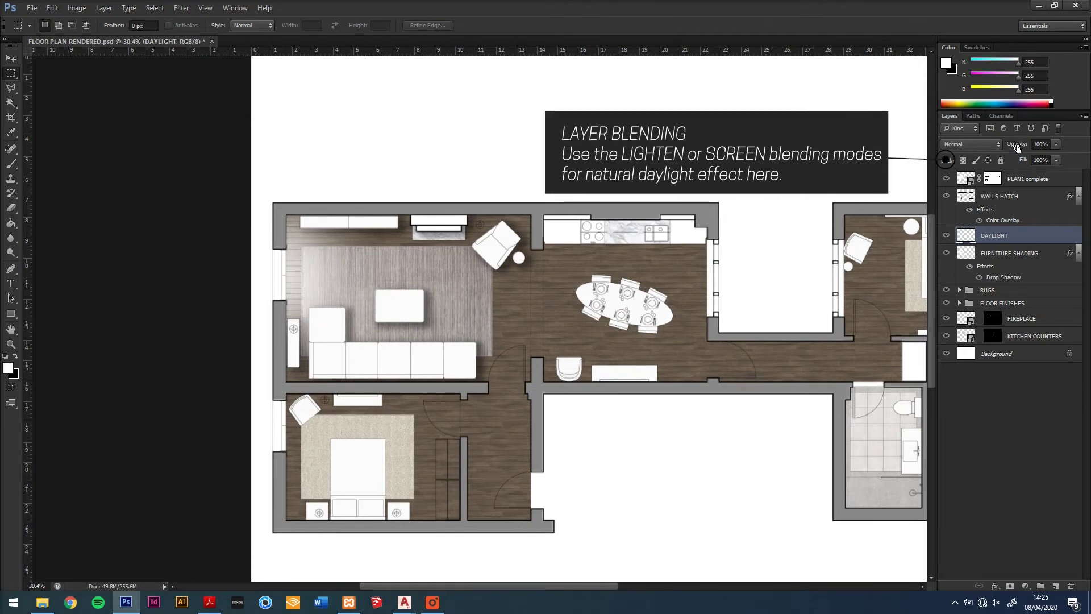
{"action": "left_click_drag", "start_coordinate": [1008, 149], "coordinate": [987, 151]}
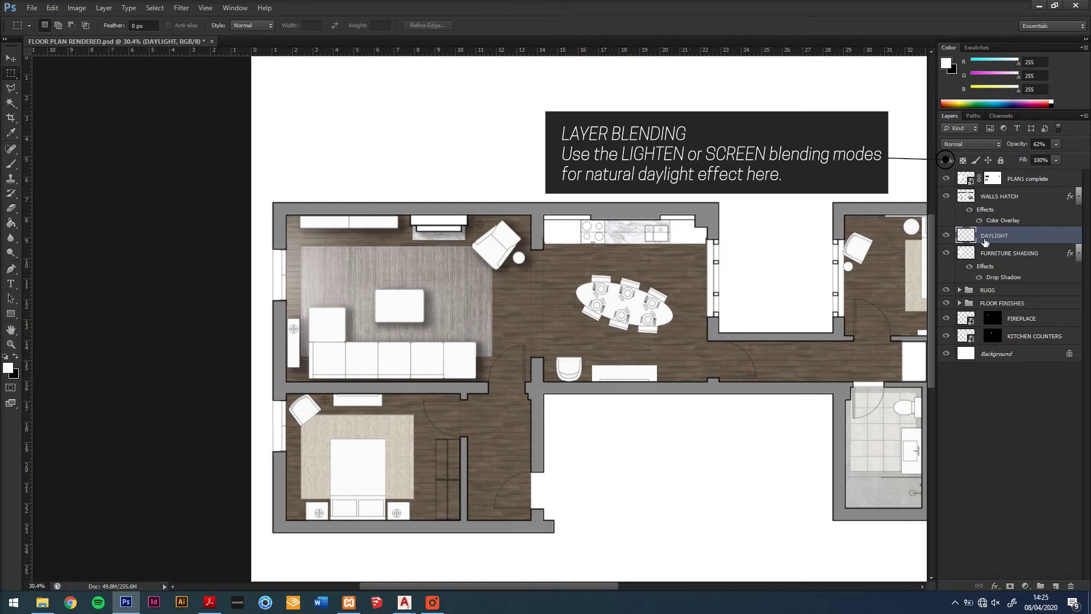
{"action": "left_click", "coordinate": [962, 141]}
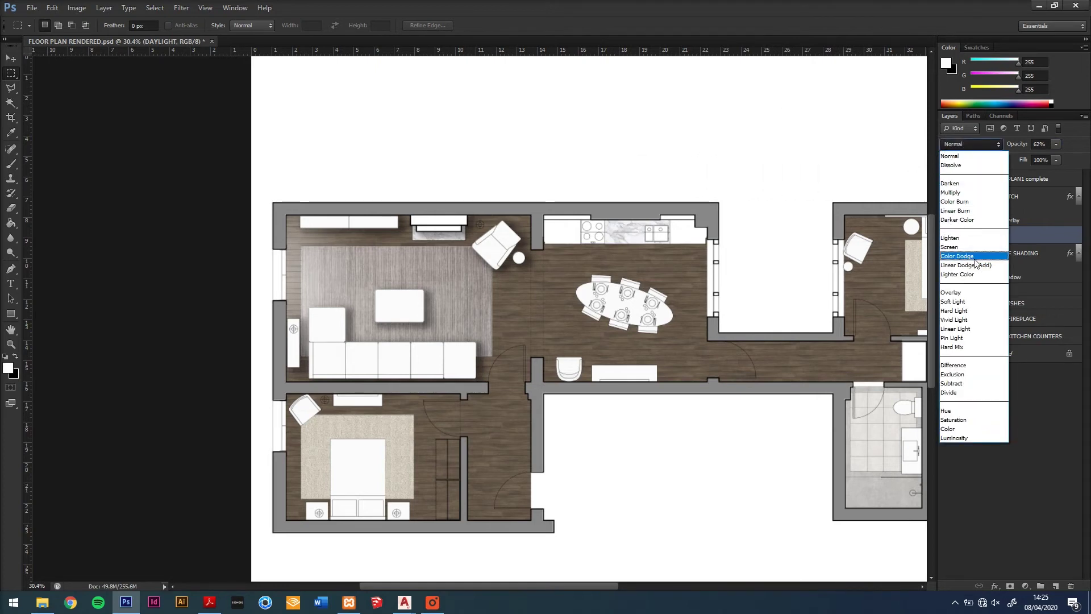
{"action": "left_click", "coordinate": [950, 246]}
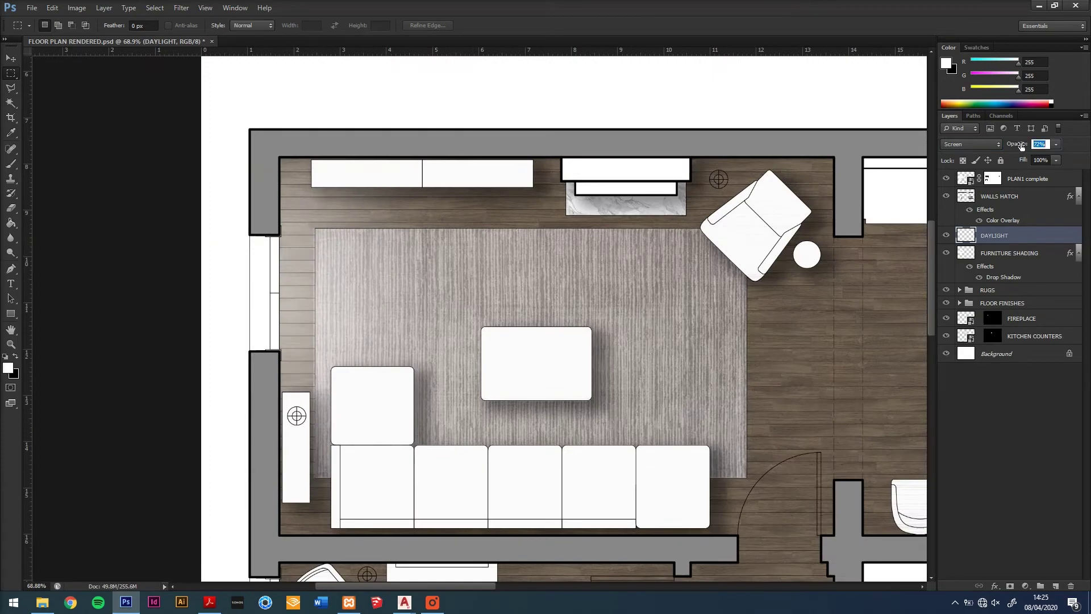
{"action": "left_click_drag", "start_coordinate": [1021, 147], "coordinate": [1032, 147]}
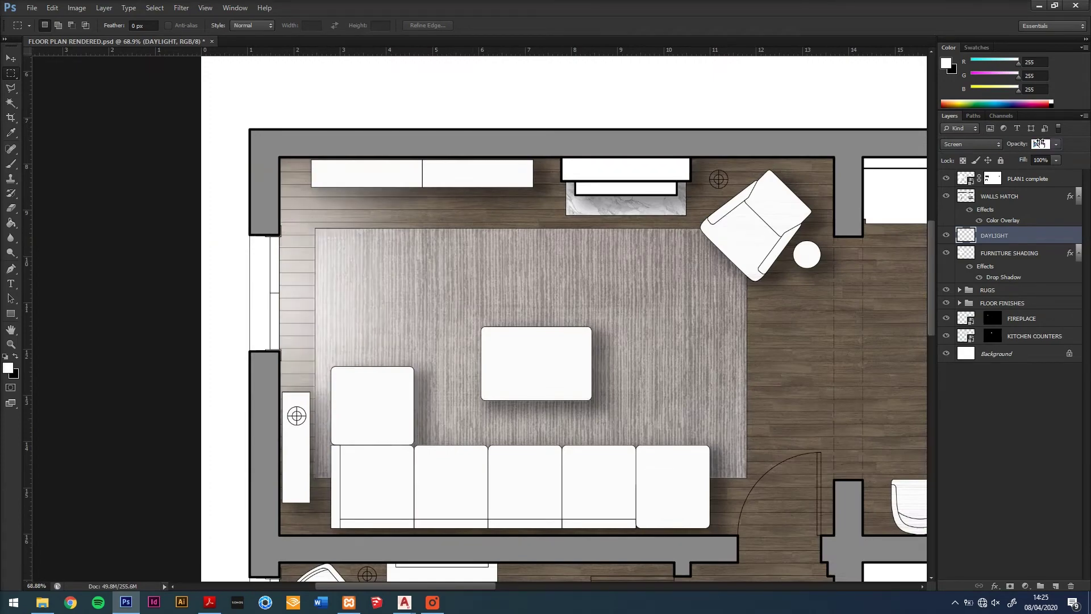
{"action": "scroll", "coordinate": [450, 160], "scroll_direction": "down", "scroll_amount": 5}
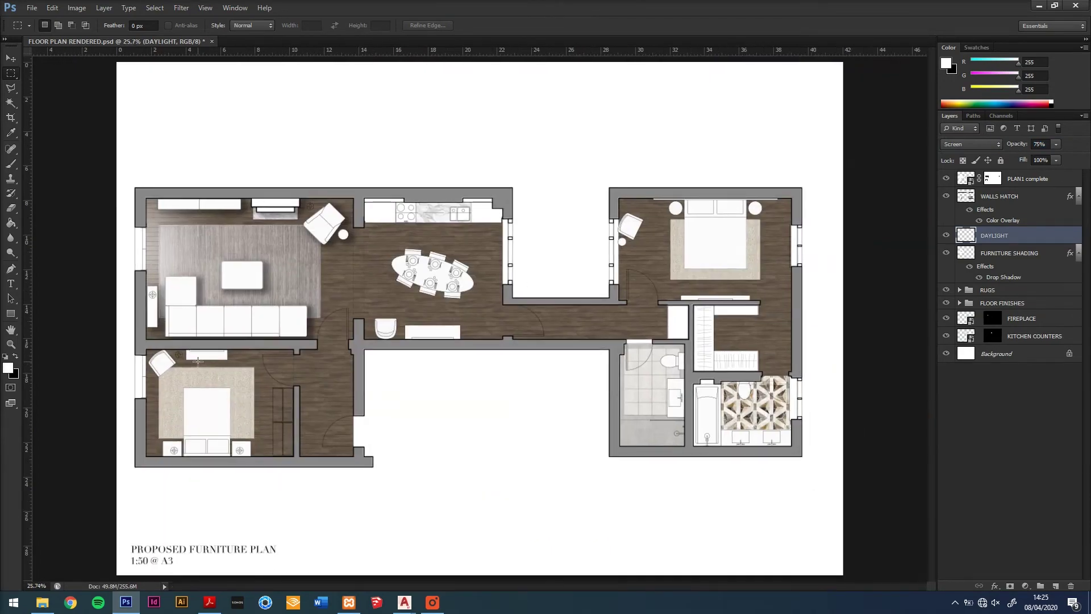
Cycle through Hard Light to Overlay blending and set the DAYLIGHT opacity to 83%
{"action": "left_click", "coordinate": [972, 145]}
{"action": "left_click", "coordinate": [963, 306]}
{"action": "key", "text": "Up"}
{"action": "key", "text": "Up"}
{"action": "key", "text": "Up"}
{"action": "left_click", "coordinate": [1040, 145]}
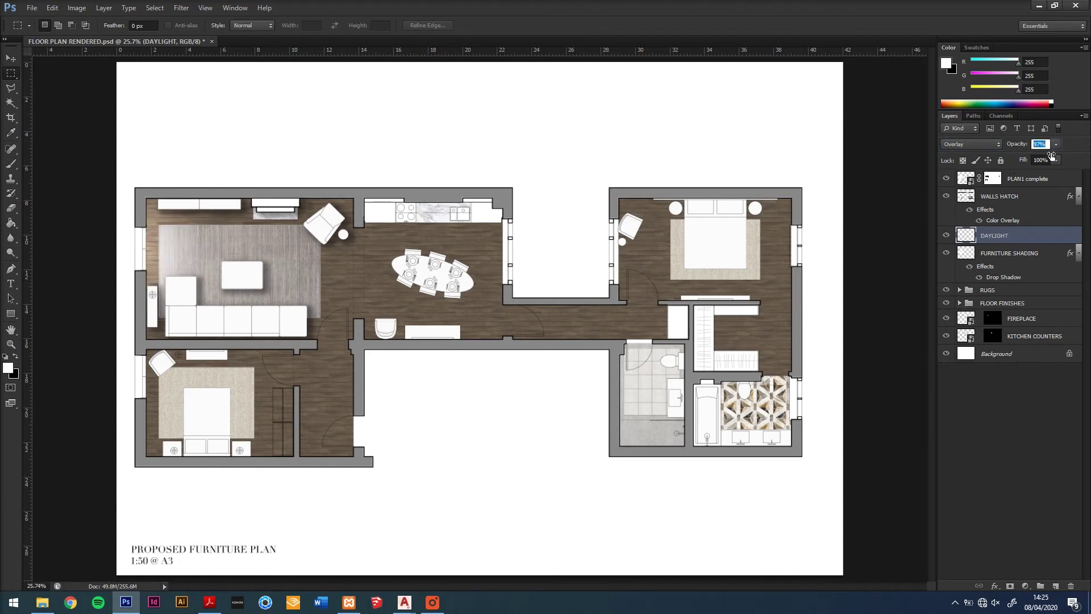
{"action": "type", "text": "83"}
Confirm the opacity, zoom to the bedrooms and marquee the right-hand bedroom area
{"action": "key", "text": "Return"}
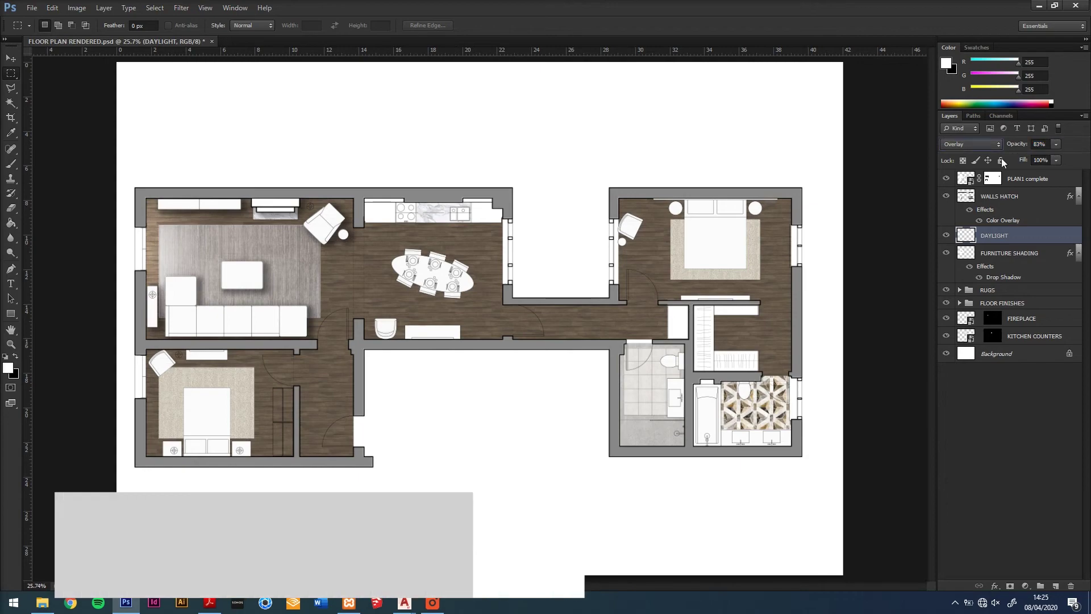
{"action": "left_click_drag", "start_coordinate": [128, 388], "coordinate": [405, 373]}
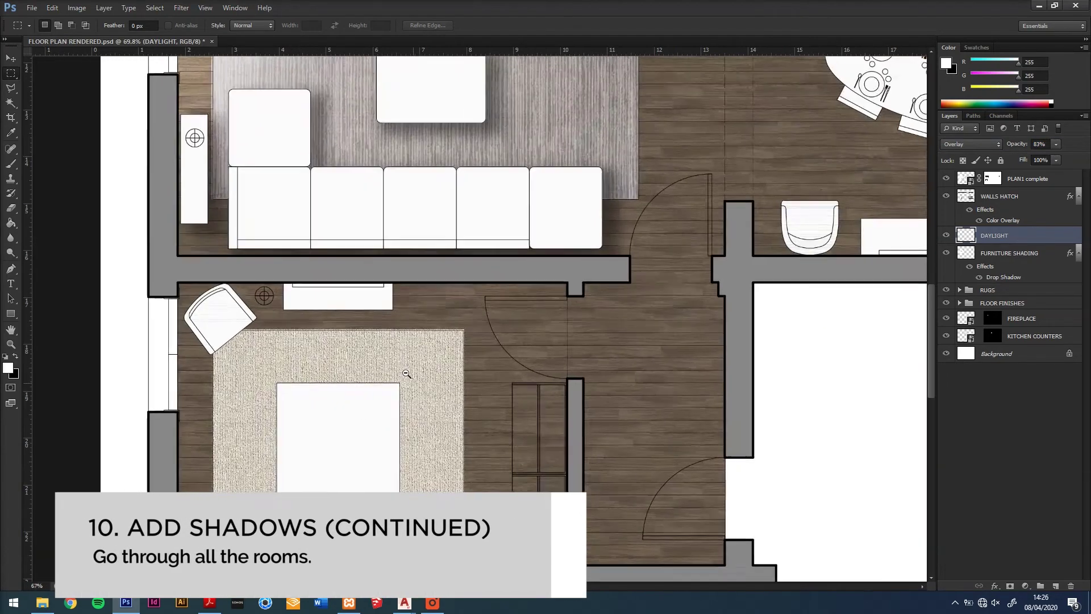
{"action": "scroll", "coordinate": [406, 374], "scroll_direction": "down", "scroll_amount": 3}
{"action": "scroll", "coordinate": [370, 220], "scroll_direction": "down", "scroll_amount": 3}
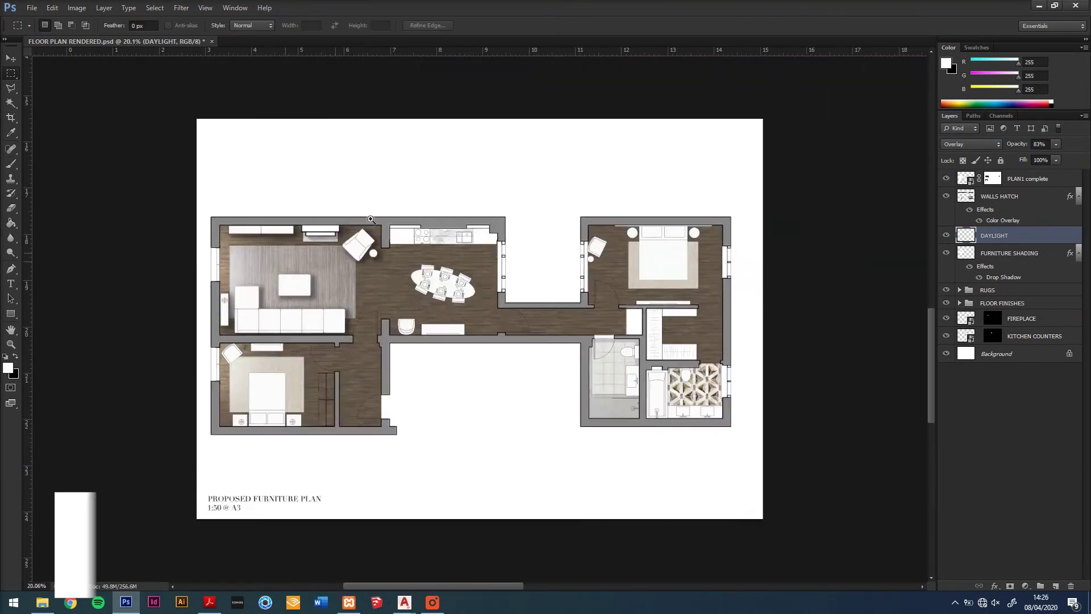
{"action": "scroll", "coordinate": [497, 231], "scroll_direction": "up", "scroll_amount": 3}
{"action": "key", "text": "m"}
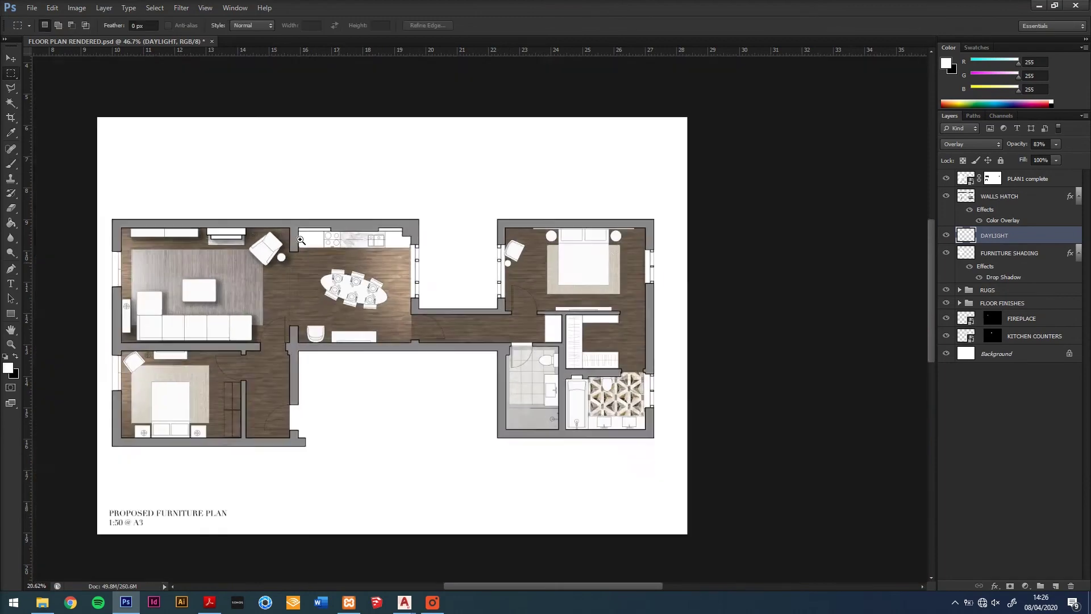
{"action": "left_click_drag", "start_coordinate": [418, 366], "coordinate": [739, 143]}
{"action": "key", "text": "ctrl+d"}
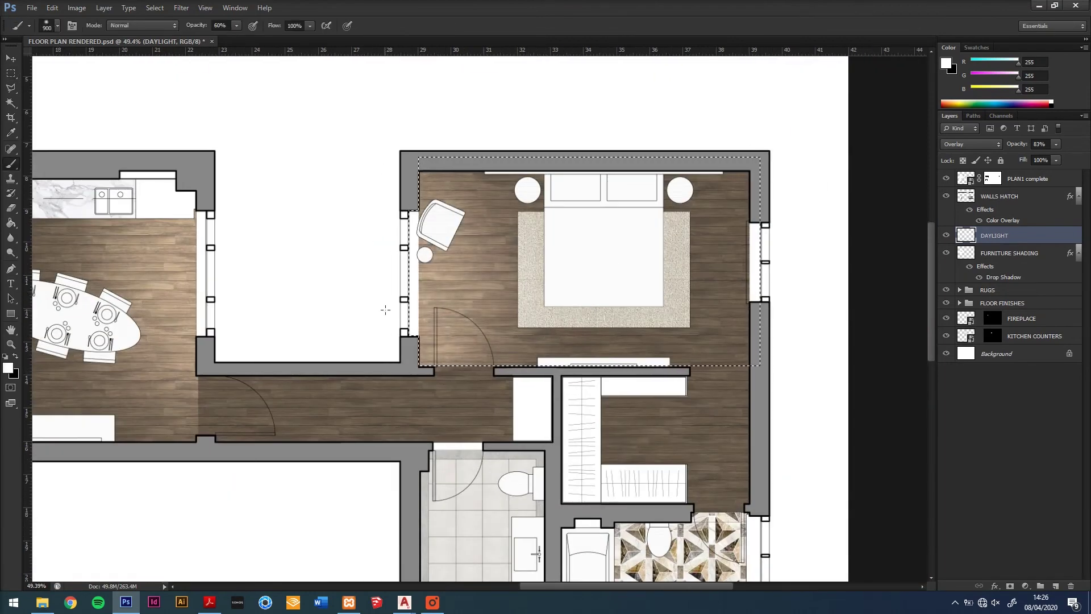
{"action": "scroll", "coordinate": [597, 205], "scroll_direction": "down", "scroll_amount": 1}
{"action": "key", "text": "ctrl+shift+d"}
{"action": "scroll", "coordinate": [583, 215], "scroll_direction": "down", "scroll_amount": 2}
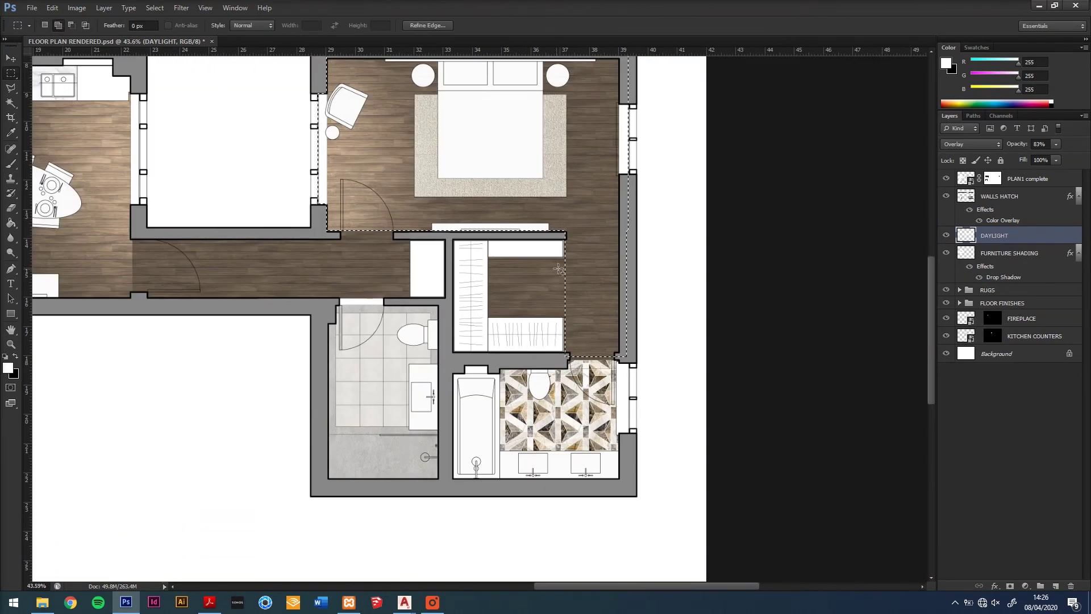
{"action": "scroll", "coordinate": [558, 270], "scroll_direction": "up", "scroll_amount": 1}
{"action": "key", "text": "ctrl+d"}
{"action": "scroll", "coordinate": [574, 388], "scroll_direction": "down", "scroll_amount": 2}
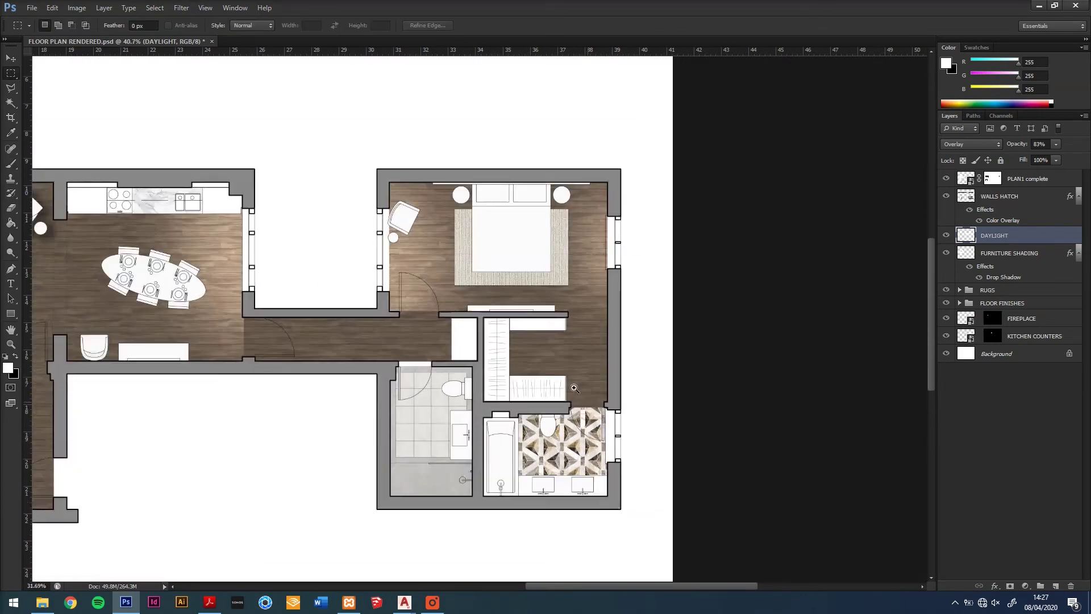
{"action": "scroll", "coordinate": [574, 388], "scroll_direction": "down", "scroll_amount": 2}
{"action": "scroll", "coordinate": [573, 388], "scroll_direction": "up", "scroll_amount": 3}
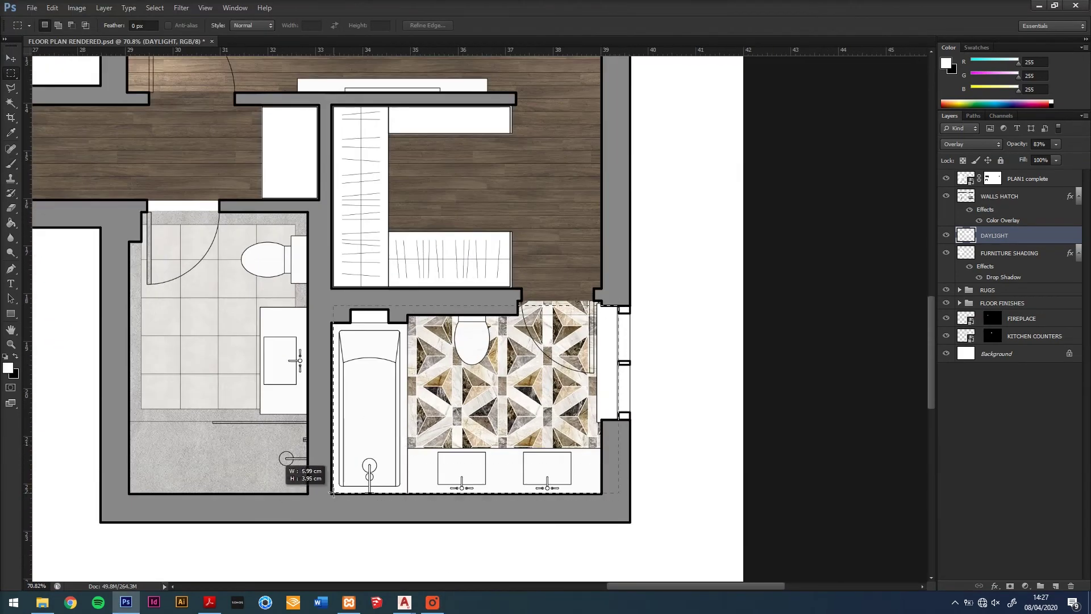
Select the bathroom by its window, set brush size, and ready the Eraser on DAYLIGHT
{"action": "left_click_drag", "start_coordinate": [605, 356], "coordinate": [613, 341]}
{"action": "key", "text": "b"}
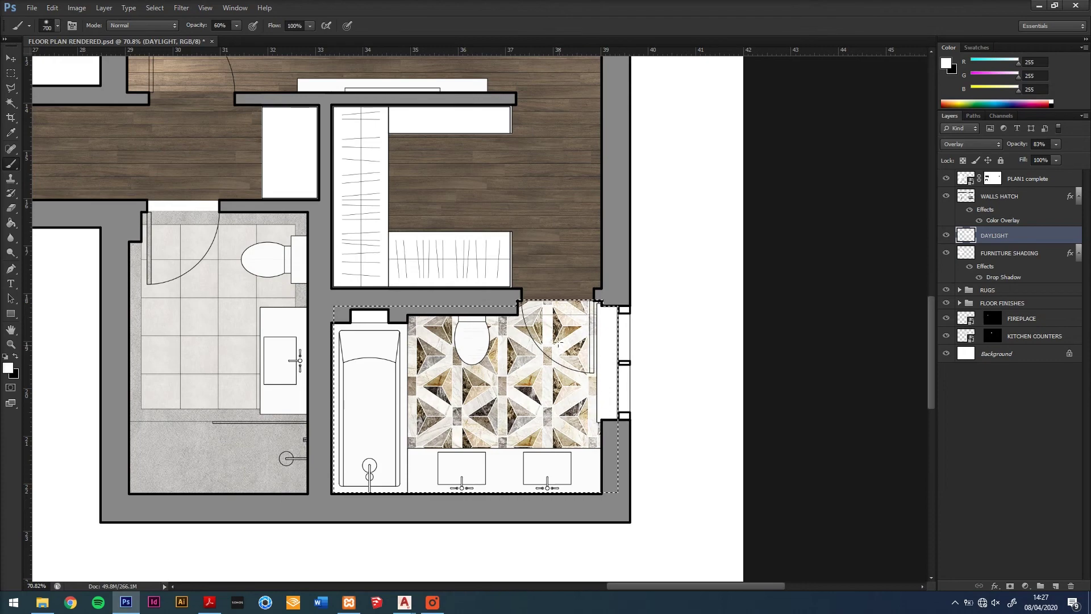
{"action": "scroll", "coordinate": [558, 342], "scroll_direction": "down", "scroll_amount": 3}
{"action": "scroll", "coordinate": [555, 316], "scroll_direction": "up", "scroll_amount": 4}
{"action": "right_click", "coordinate": [555, 316]}
{"action": "key", "text": "e"}
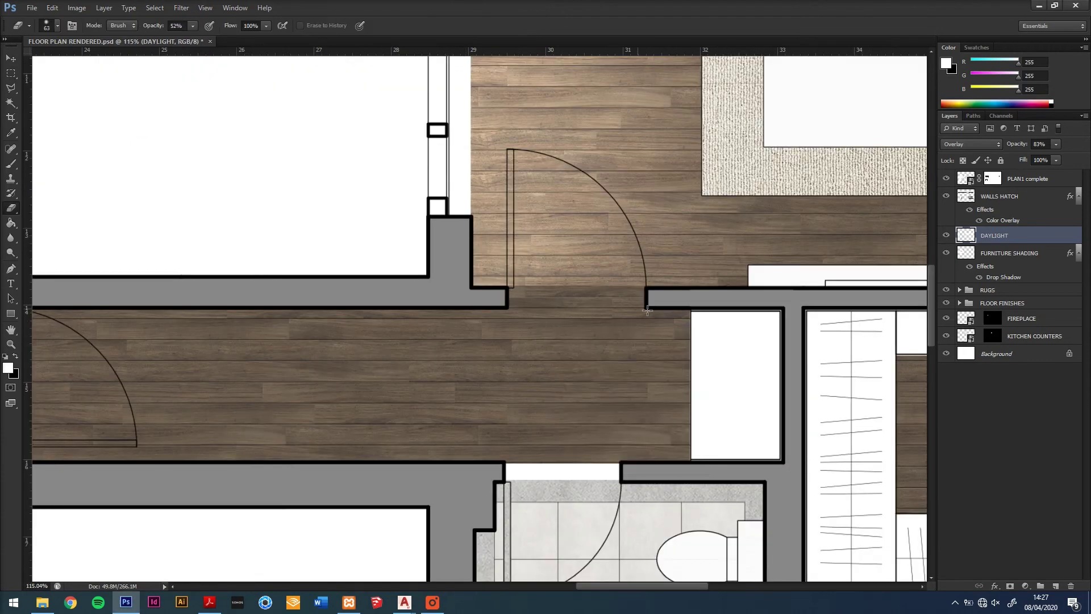
{"action": "scroll", "coordinate": [518, 305], "scroll_direction": "down", "scroll_amount": 2}
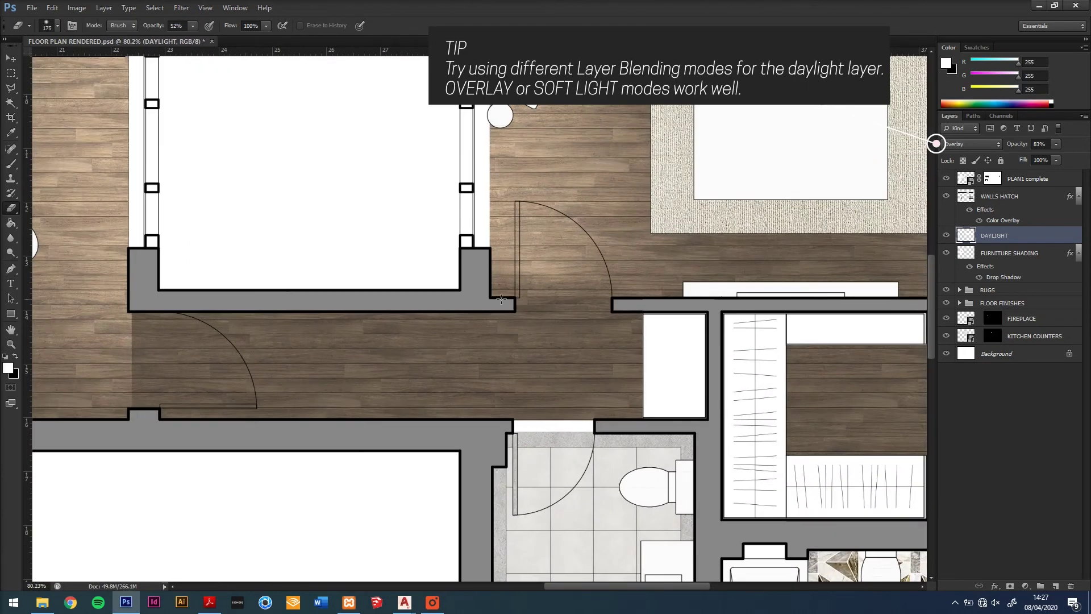
Blend DAYLIGHT as Soft Light and duplicate it into a DAYLIGHT SHADING layer
{"action": "key", "text": "ctrl+0"}
{"action": "left_click", "coordinate": [989, 144]}
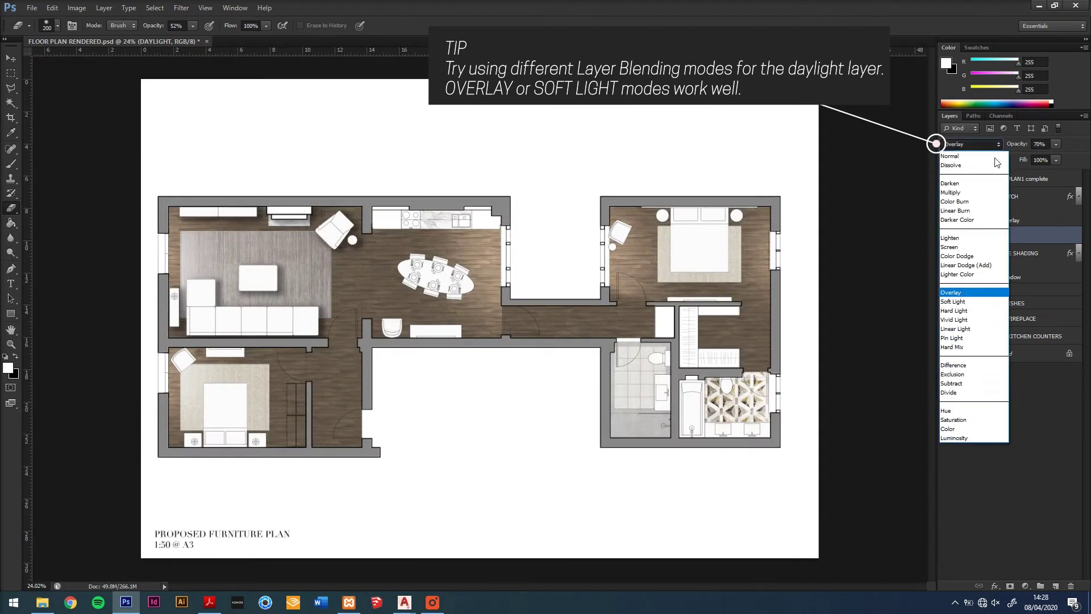
{"action": "left_click", "coordinate": [955, 302]}
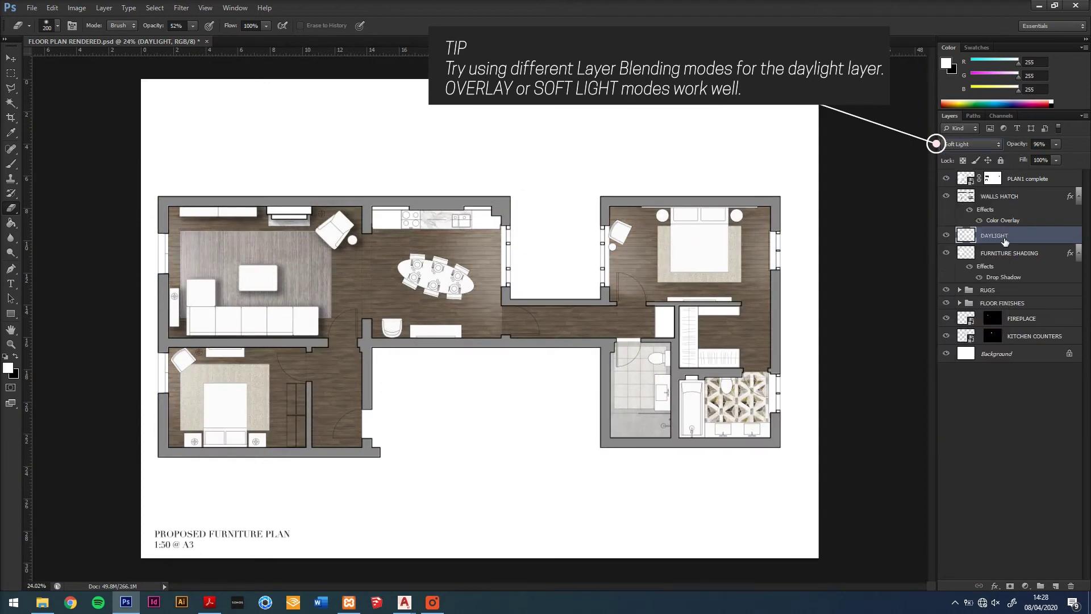
{"action": "key", "text": "ctrl+j"}
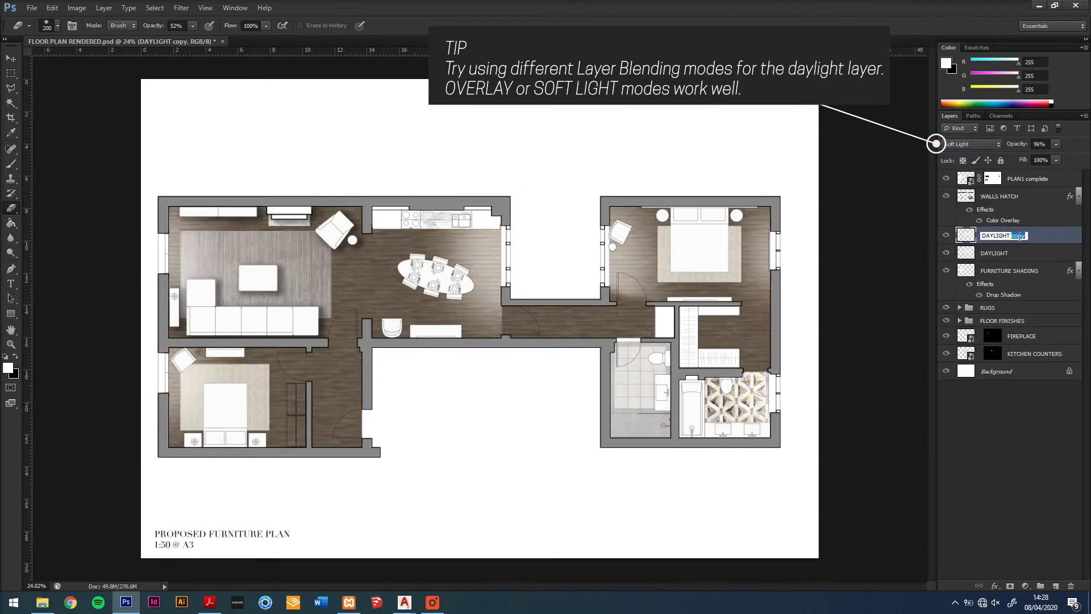
Set the duplicate to Overlay and group the three shading layers as SHADING
{"action": "left_click", "coordinate": [980, 145]}
{"action": "type", "text": "SHADING"}
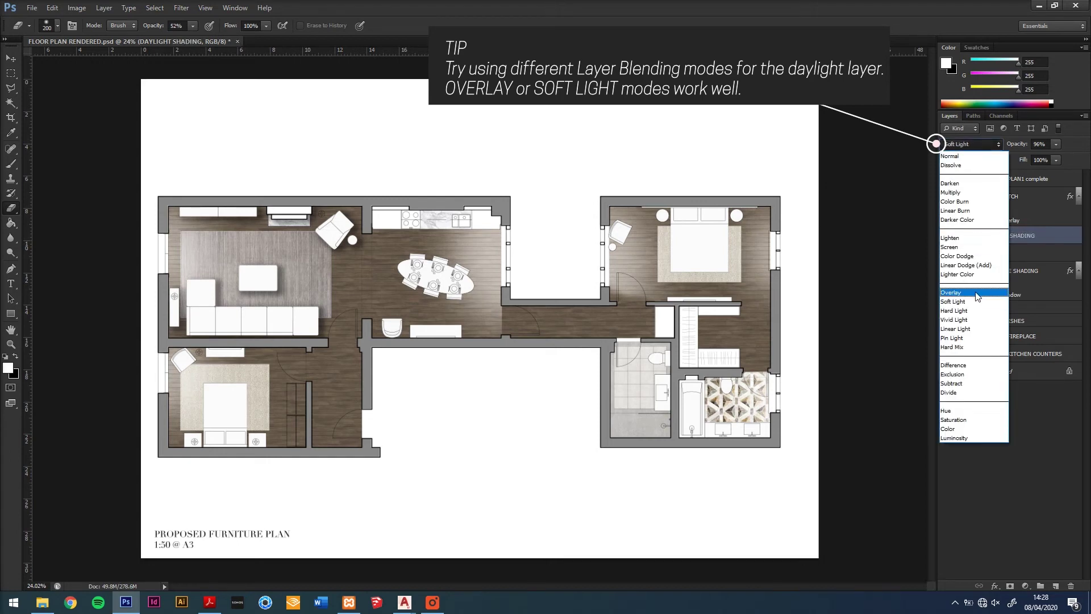
{"action": "left_click", "coordinate": [990, 255]}
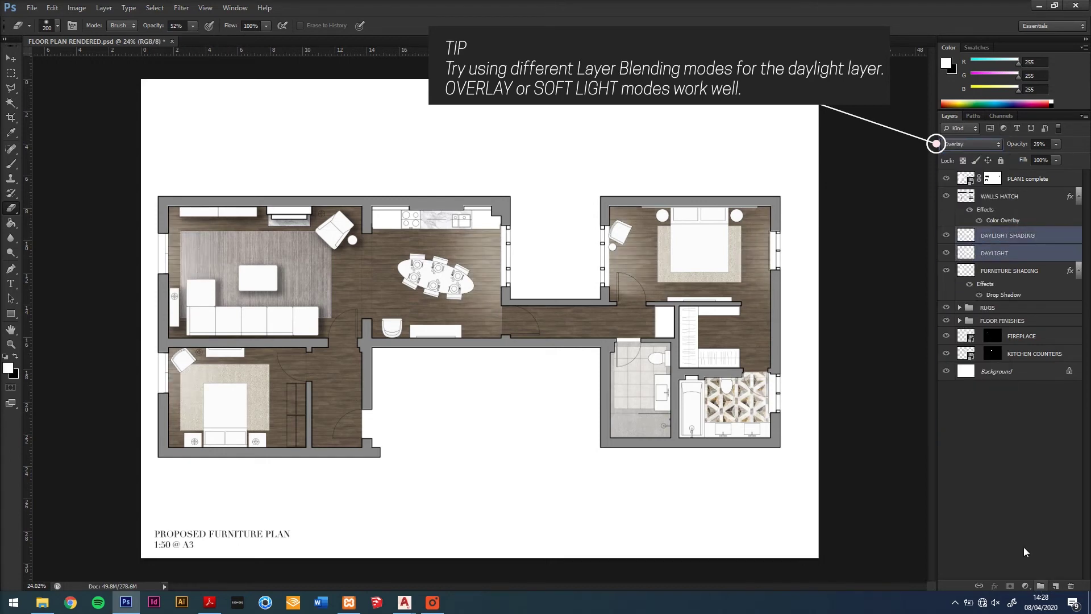
{"action": "key", "text": "ctrl+g"}
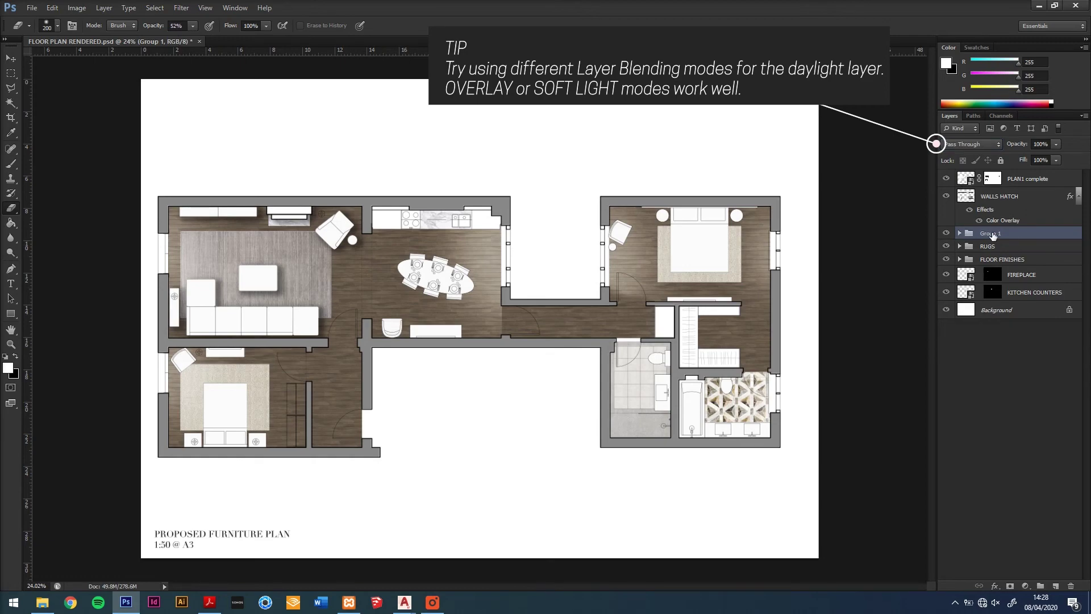
{"action": "type", "text": "SHADING"}
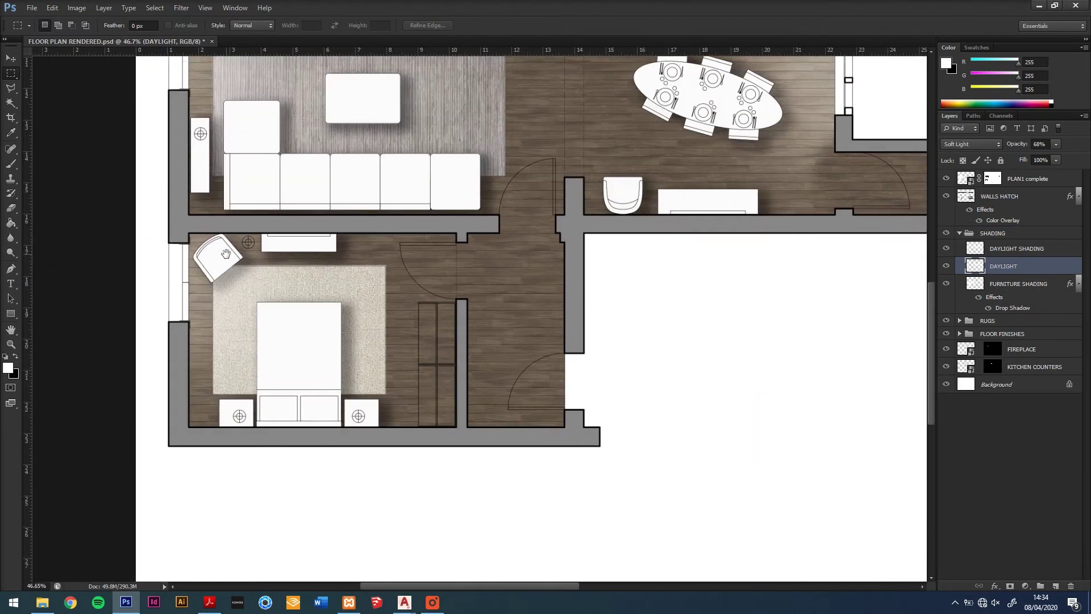
{"action": "left_click_drag", "start_coordinate": [227, 254], "coordinate": [226, 198]}
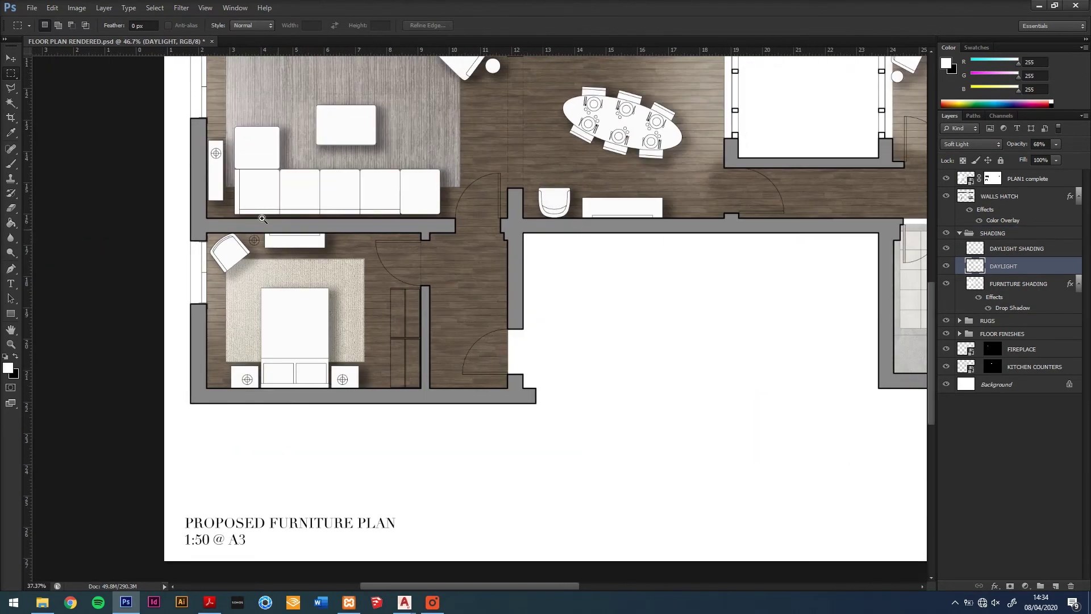
{"action": "scroll", "coordinate": [370, 292], "scroll_direction": "up", "scroll_amount": 3}
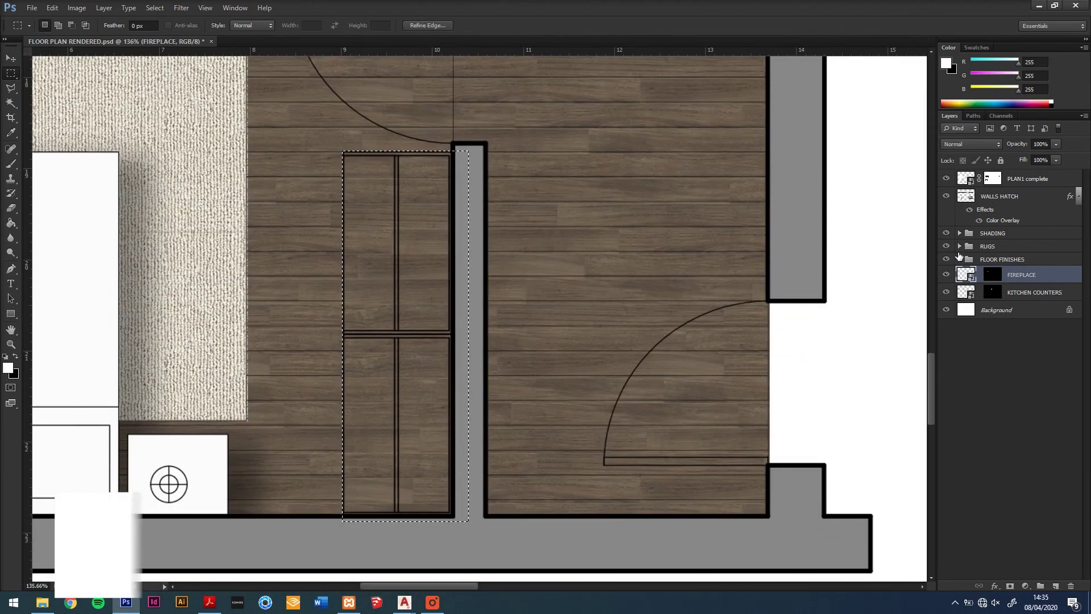
Mask the wood flooring out from under the bedroom cabinet and door strip
{"action": "left_click", "coordinate": [960, 259]}
{"action": "left_click", "coordinate": [1001, 350]}
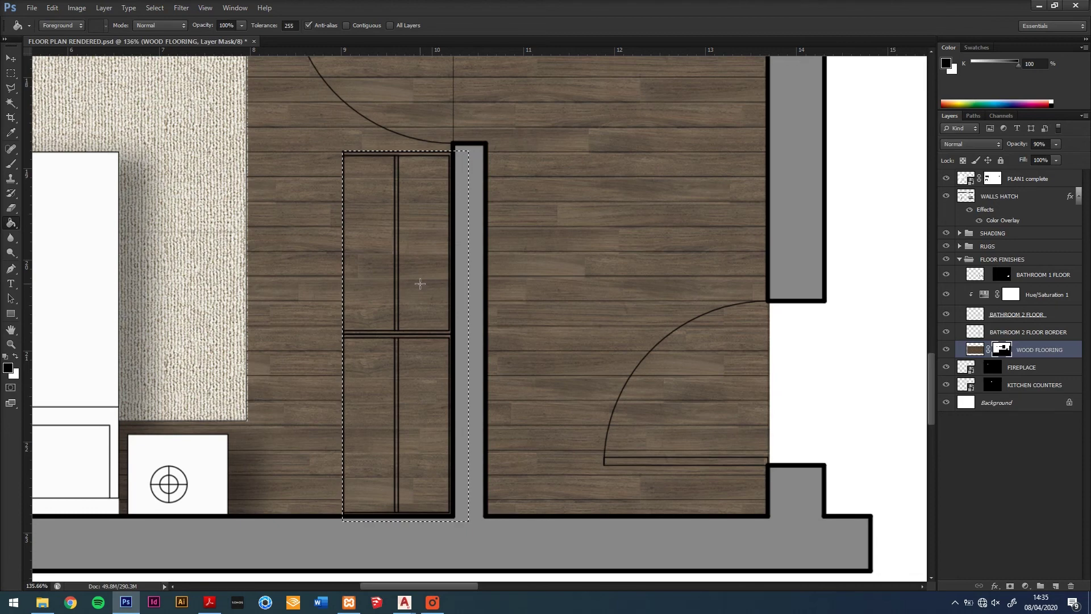
{"action": "left_click", "coordinate": [419, 283]}
{"action": "key", "text": "m"}
{"action": "scroll", "coordinate": [512, 342], "scroll_direction": "down", "scroll_amount": 5}
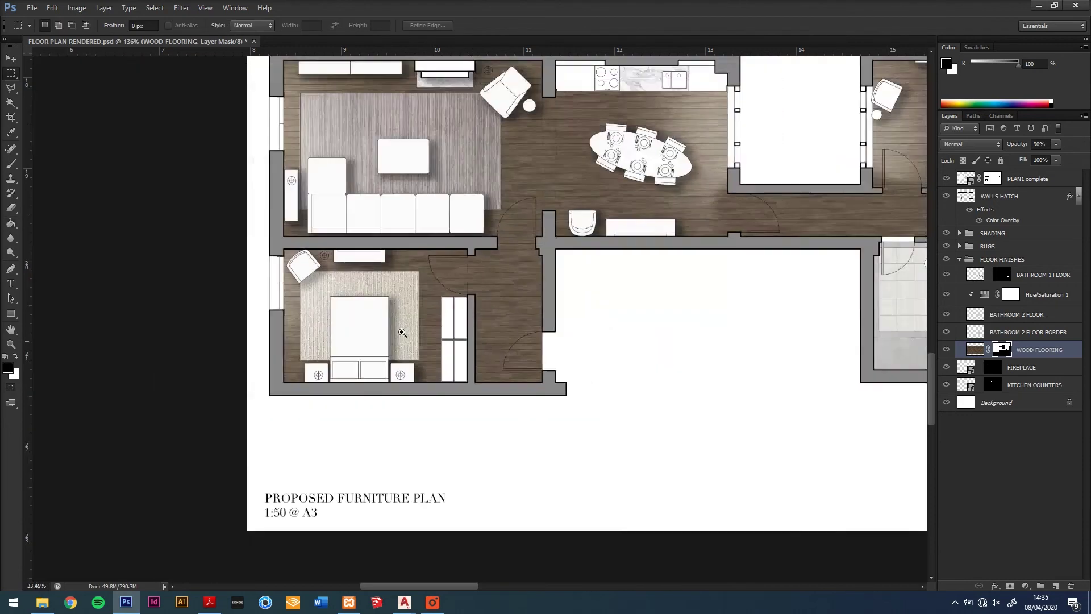
{"action": "scroll", "coordinate": [657, 297], "scroll_direction": "up", "scroll_amount": 2}
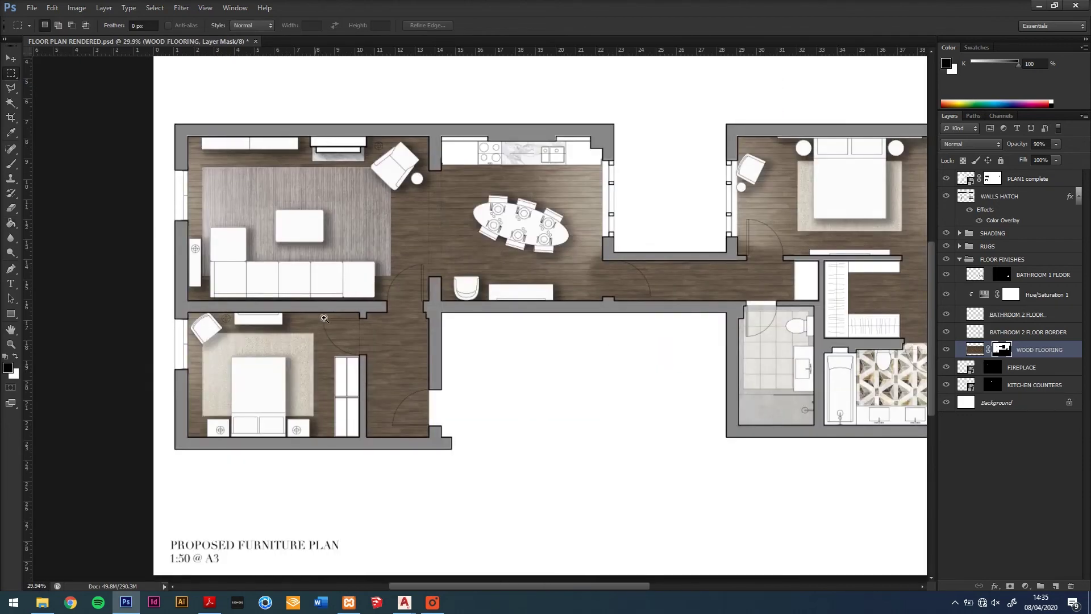
{"action": "scroll", "coordinate": [360, 310], "scroll_direction": "up", "scroll_amount": 5}
{"action": "scroll", "coordinate": [419, 322], "scroll_direction": "up", "scroll_amount": 4}
{"action": "scroll", "coordinate": [397, 300], "scroll_direction": "up", "scroll_amount": 1}
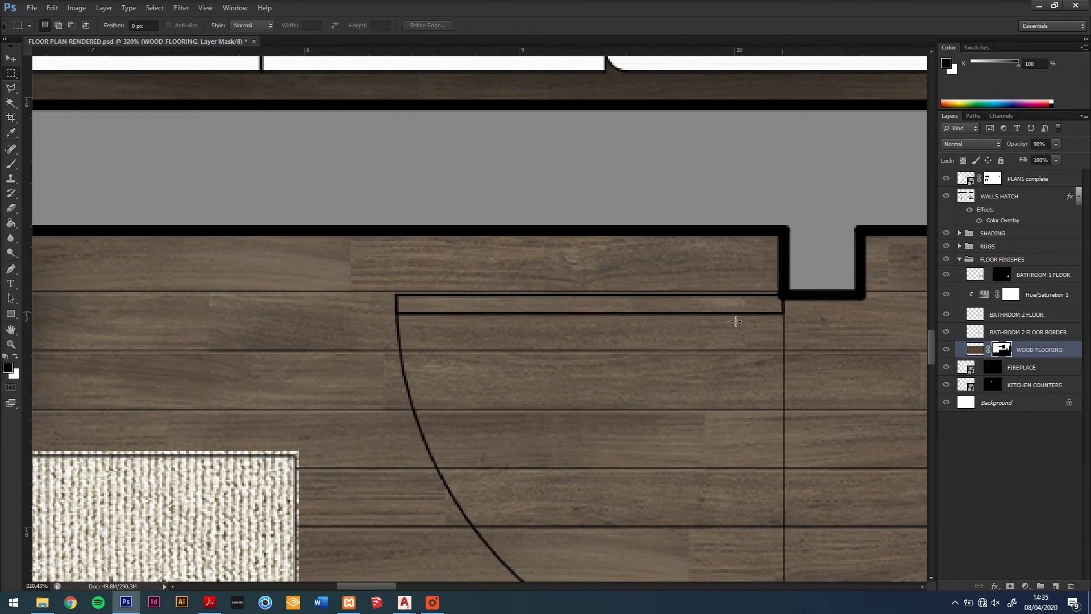
{"action": "key", "text": "alt+BackSpace"}
{"action": "scroll", "coordinate": [663, 307], "scroll_direction": "down", "scroll_amount": 5}
{"action": "scroll", "coordinate": [512, 367], "scroll_direction": "up", "scroll_amount": 1}
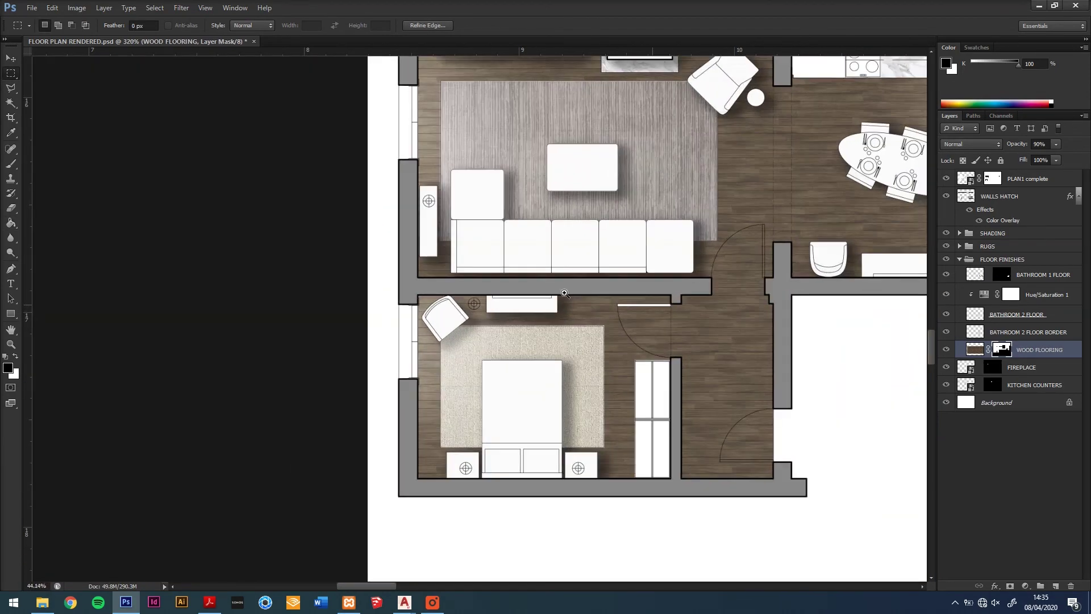
{"action": "scroll", "coordinate": [512, 367], "scroll_direction": "up", "scroll_amount": 1}
{"action": "scroll", "coordinate": [513, 366], "scroll_direction": "up", "scroll_amount": 1}
{"action": "scroll", "coordinate": [551, 343], "scroll_direction": "up", "scroll_amount": 4}
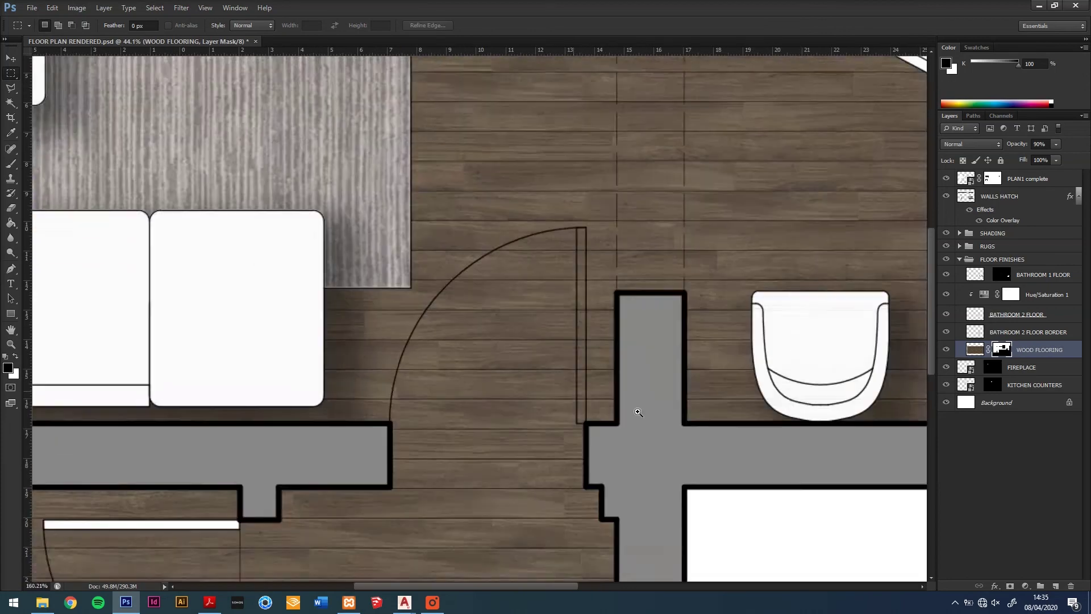
{"action": "scroll", "coordinate": [563, 358], "scroll_direction": "up", "scroll_amount": 1}
Mask the wood under the living-room door leaf and select the hallway door strip
{"action": "key", "text": "w"}
{"action": "key", "text": "m"}
{"action": "left_click_drag", "start_coordinate": [575, 214], "coordinate": [588, 428]}
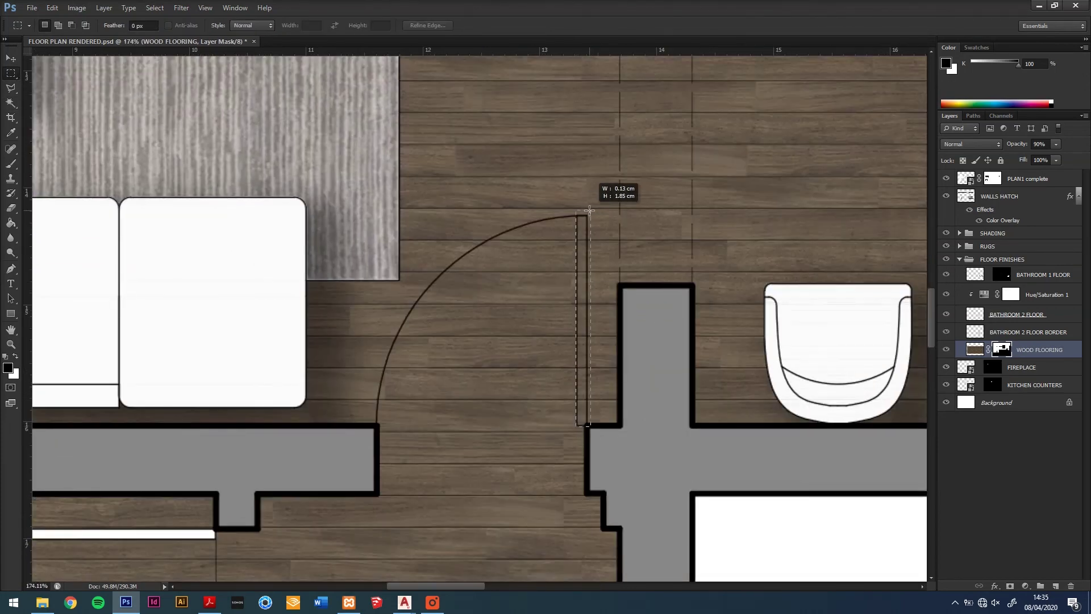
{"action": "key", "text": "alt+BackSpace"}
{"action": "scroll", "coordinate": [357, 298], "scroll_direction": "down", "scroll_amount": 5}
{"action": "scroll", "coordinate": [759, 307], "scroll_direction": "up", "scroll_amount": 5}
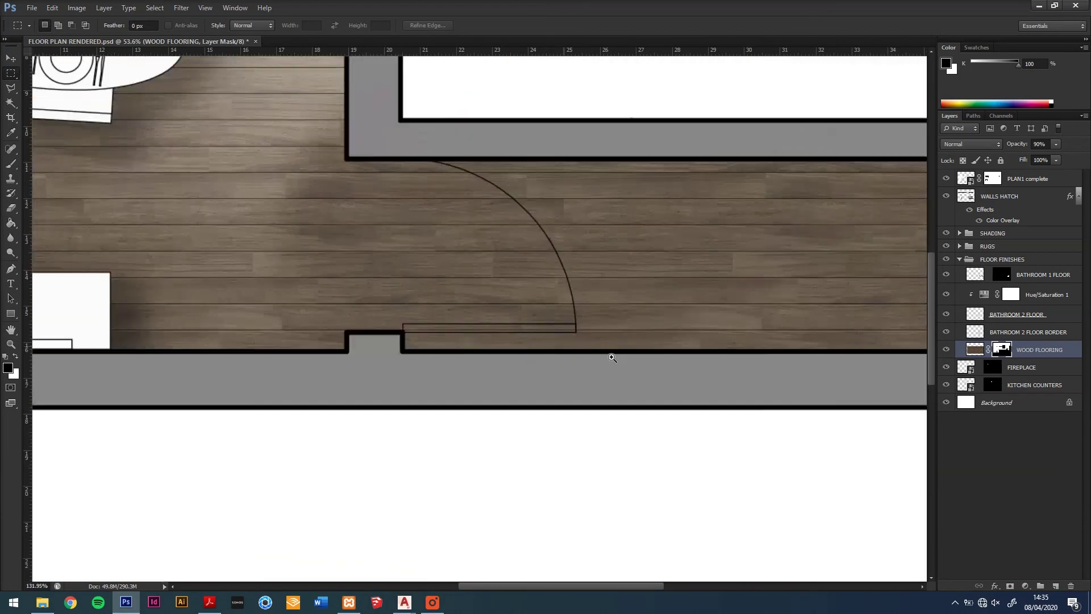
{"action": "left_click_drag", "start_coordinate": [282, 324], "coordinate": [604, 310]}
{"action": "scroll", "coordinate": [605, 309], "scroll_direction": "down", "scroll_amount": 5}
{"action": "scroll", "coordinate": [752, 338], "scroll_direction": "up", "scroll_amount": 6}
{"action": "scroll", "coordinate": [752, 337], "scroll_direction": "down", "scroll_amount": 5}
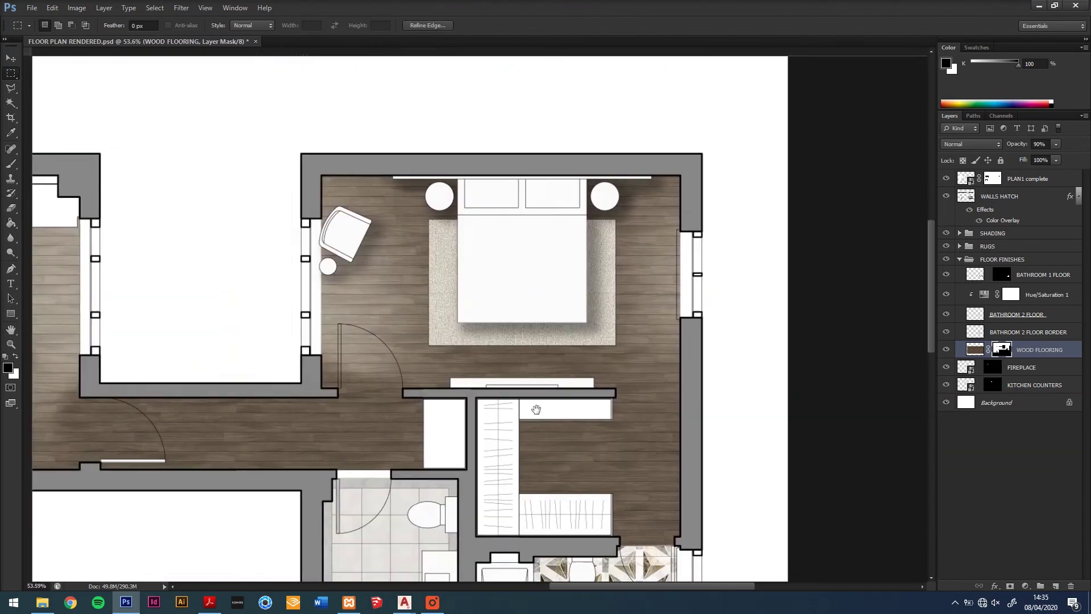
{"action": "scroll", "coordinate": [596, 342], "scroll_direction": "up", "scroll_amount": 4}
{"action": "scroll", "coordinate": [597, 341], "scroll_direction": "down", "scroll_amount": 3}
{"action": "scroll", "coordinate": [871, 294], "scroll_direction": "up", "scroll_amount": 4}
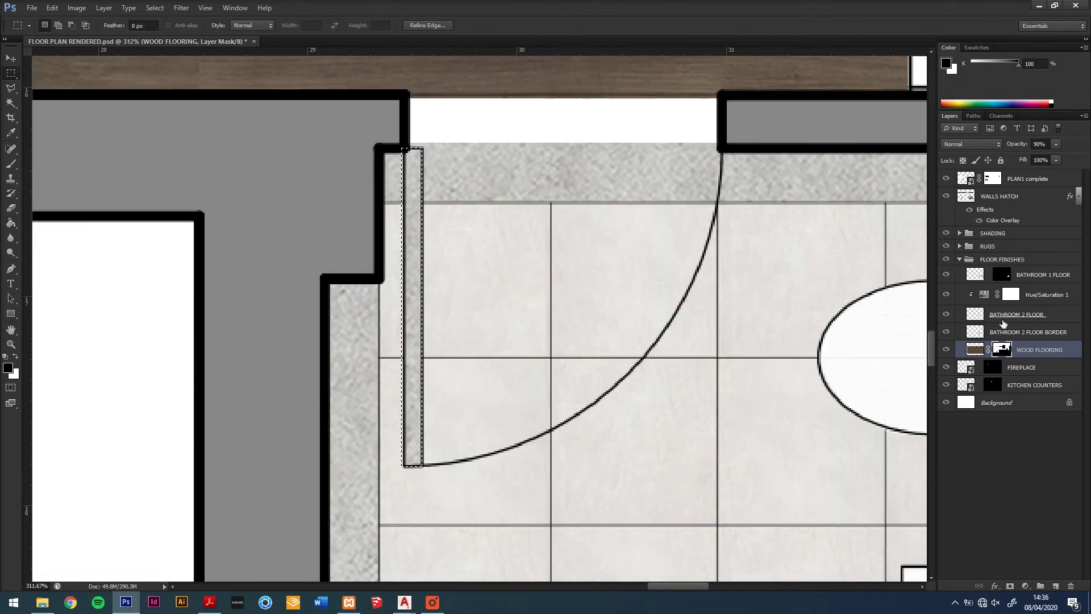
Mask the marble bathroom floor out of the doorway strip and clear the selection
{"action": "key", "text": "alt+bracketright"}
{"action": "scroll", "coordinate": [872, 294], "scroll_direction": "down", "scroll_amount": 4}
{"action": "scroll", "coordinate": [744, 296], "scroll_direction": "up", "scroll_amount": 3}
{"action": "key", "text": "alt+bracketright"}
{"action": "key", "text": "alt+bracketright"}
{"action": "key", "text": "alt+bracketright"}
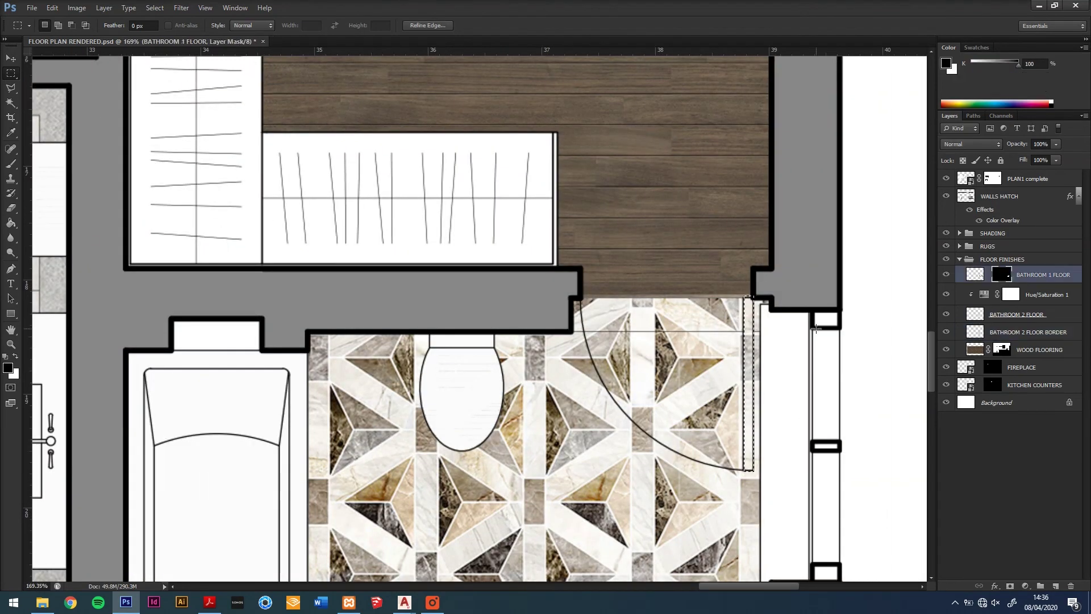
{"action": "key", "text": "alt+BackSpace"}
{"action": "key", "text": "alt+bracketleft"}
{"action": "key", "text": "alt+bracketleft"}
{"action": "key", "text": "alt+bracketleft"}
{"action": "key", "text": "9"}
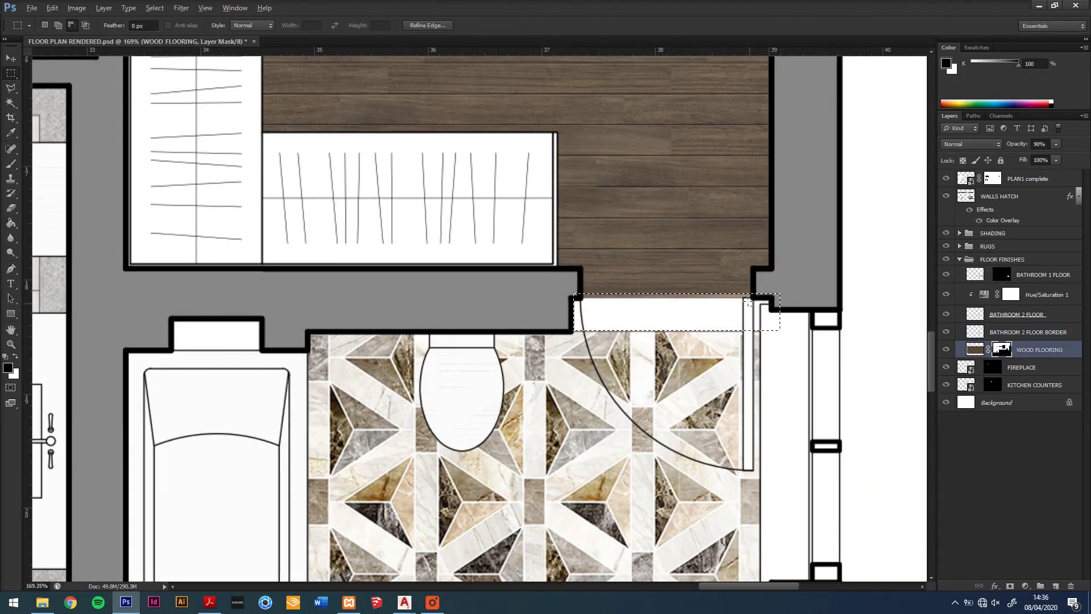
{"action": "key", "text": "ctrl+d"}
{"action": "key", "text": "ctrl+0"}
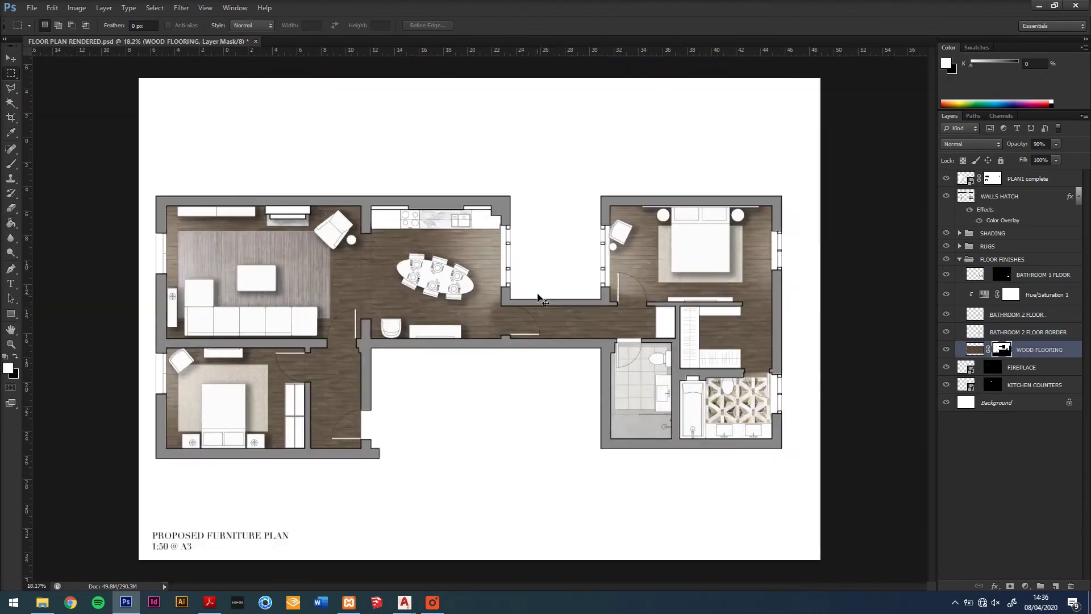
Create a CABINETS HATCH layer above the walls hatch and magic-wand the kitchen counters
{"action": "left_click", "coordinate": [959, 259]}
{"action": "left_click", "coordinate": [505, 197], "text": "ctrl"}
{"action": "key", "text": "ctrl+shift+n"}
{"action": "type", "text": "CABINETS HA"}
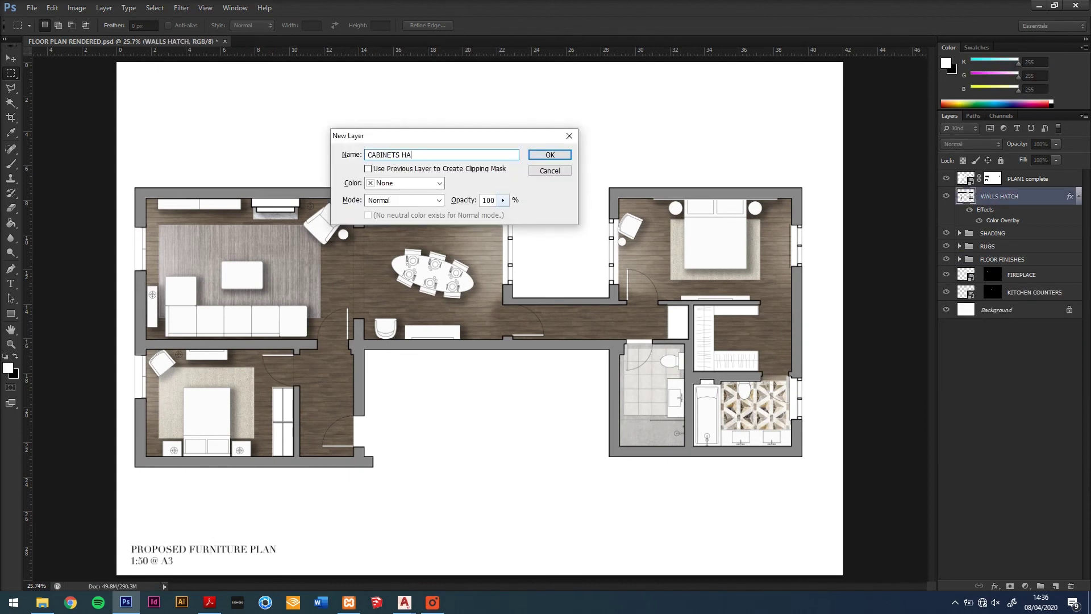
{"action": "type", "text": "TCH"}
{"action": "key", "text": "Return"}
{"action": "key", "text": "w"}
{"action": "scroll", "coordinate": [373, 238], "scroll_direction": "up", "scroll_amount": 5}
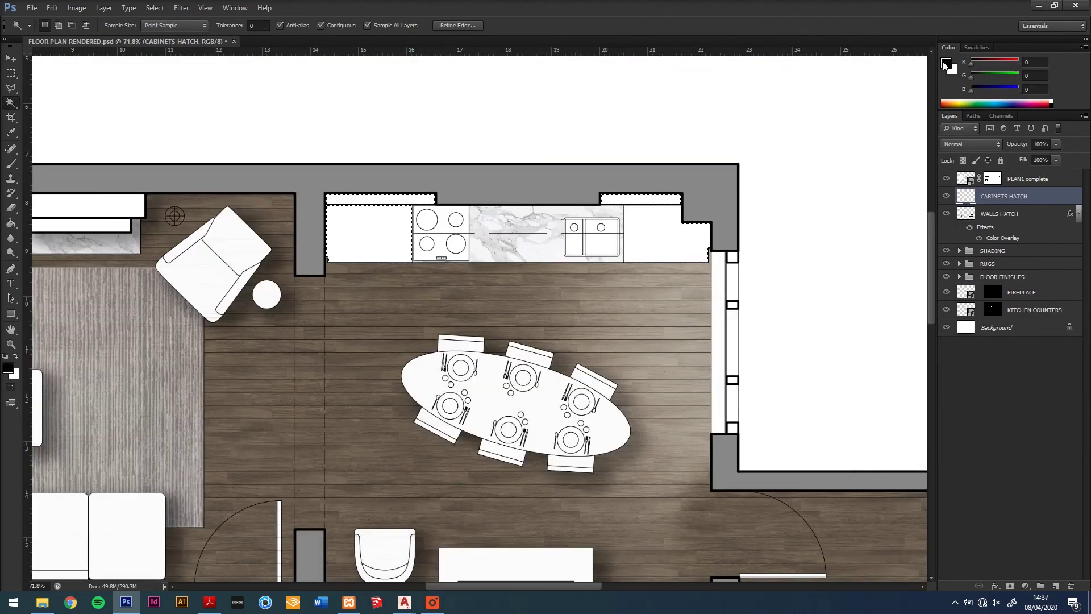
{"action": "key", "text": "m"}
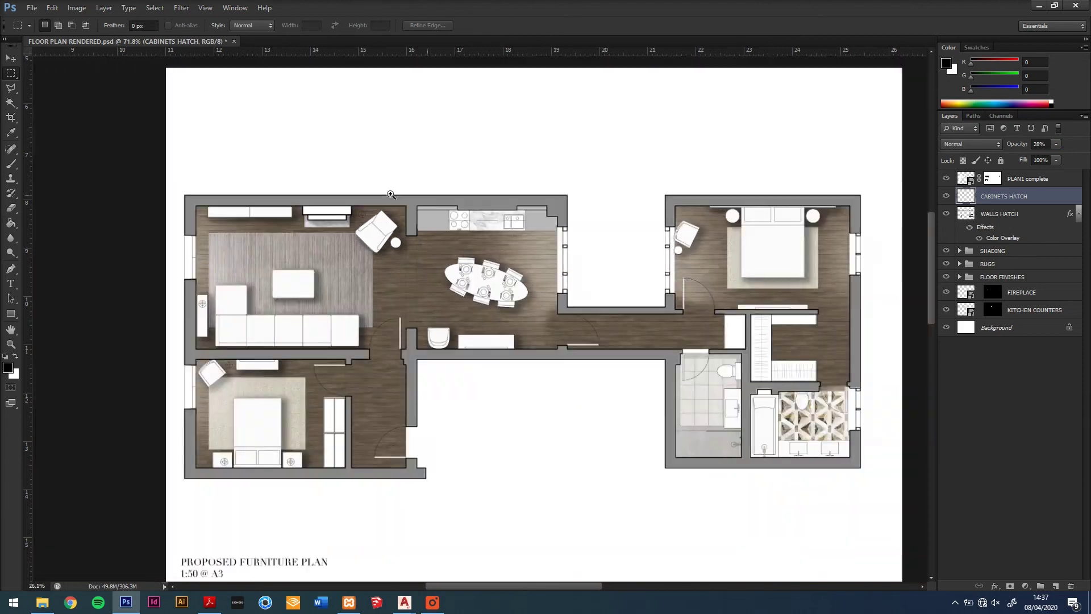
{"action": "key", "text": "ctrl+0"}
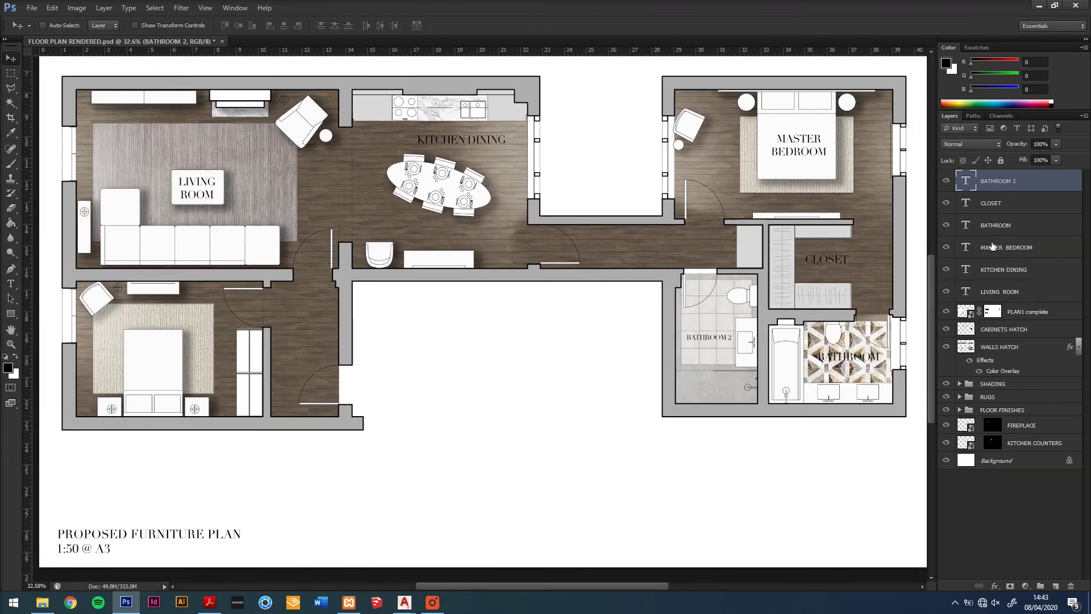
Select the MASTER BEDROOM label layer among the finished room labels
{"action": "left_click", "coordinate": [991, 246]}
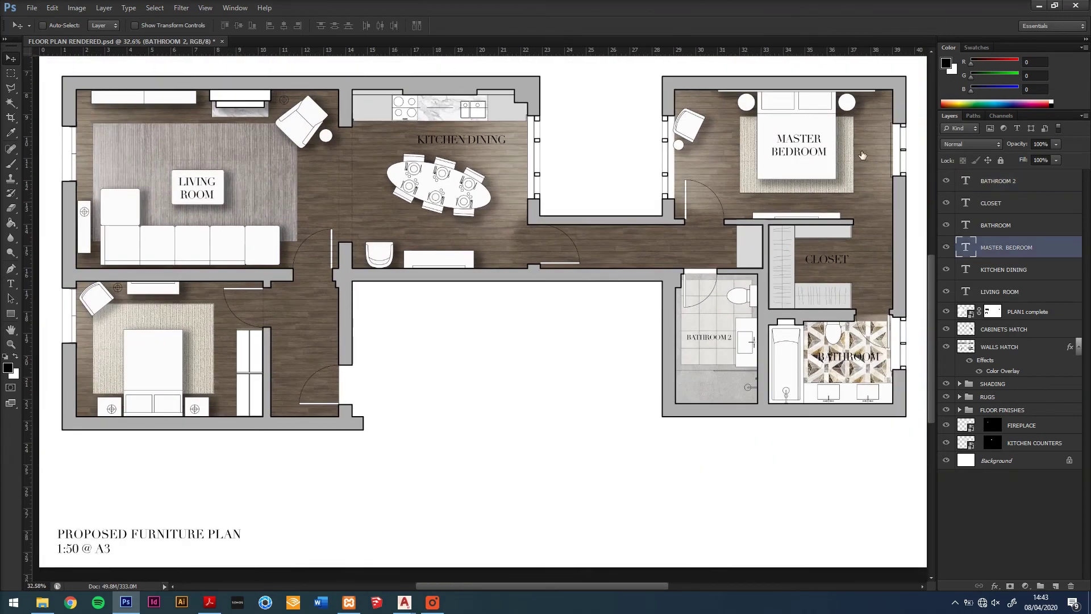